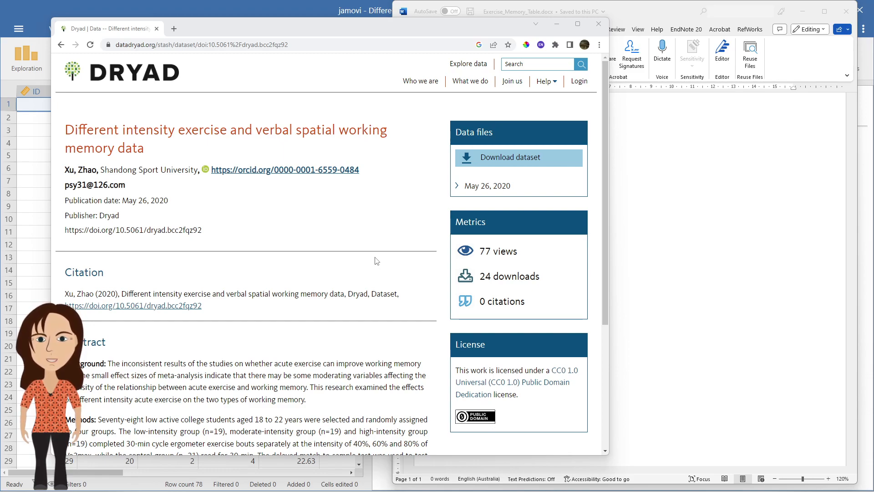
Review the study's abstract on the Dryad page and examine the dataset's variables and rows in jamovi
{"action": "scroll", "coordinate": [376, 261], "scroll_direction": "down", "scroll_amount": 3}
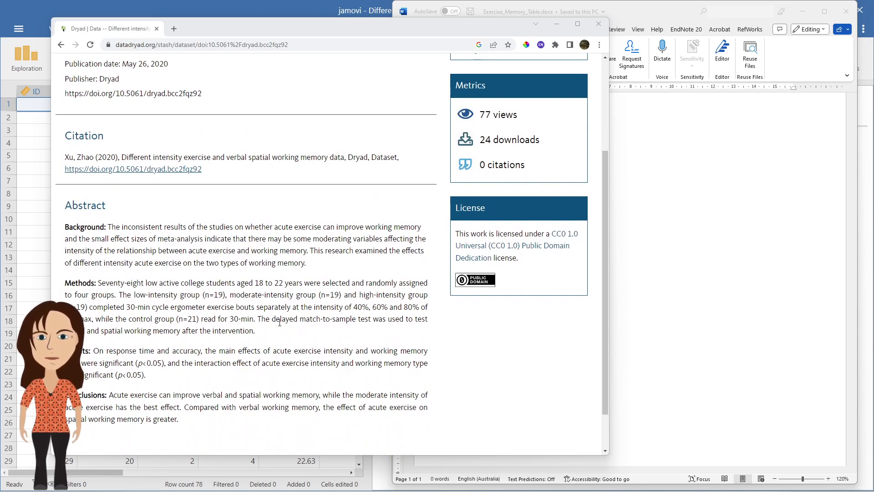
{"action": "scroll", "coordinate": [336, 279], "scroll_direction": "up", "scroll_amount": 3}
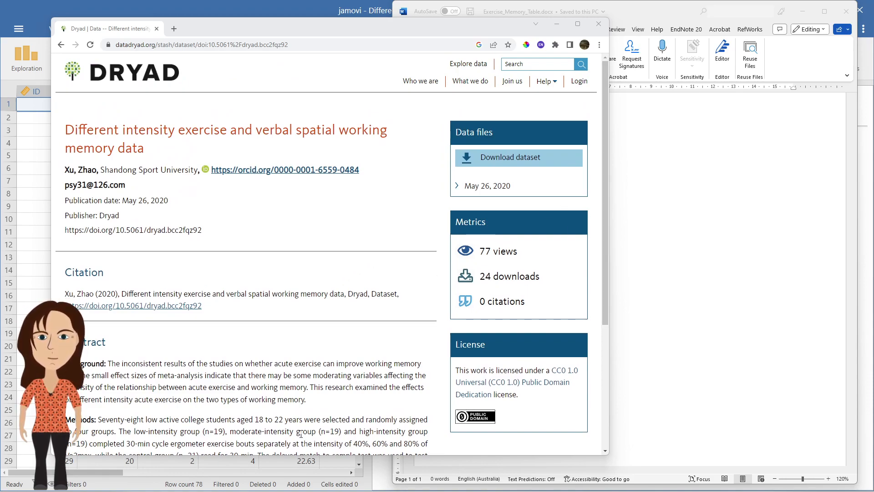
{"action": "left_click", "coordinate": [678, 237]}
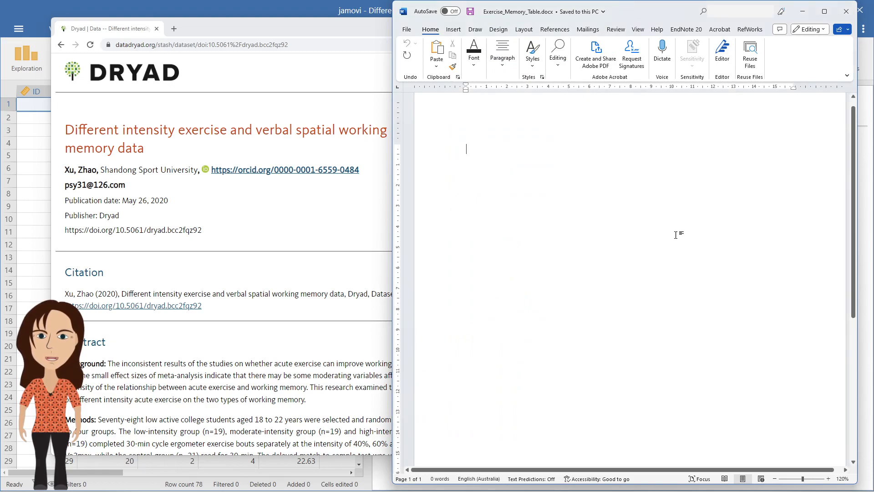
{"action": "left_click", "coordinate": [370, 33]}
{"action": "left_click", "coordinate": [550, 29]}
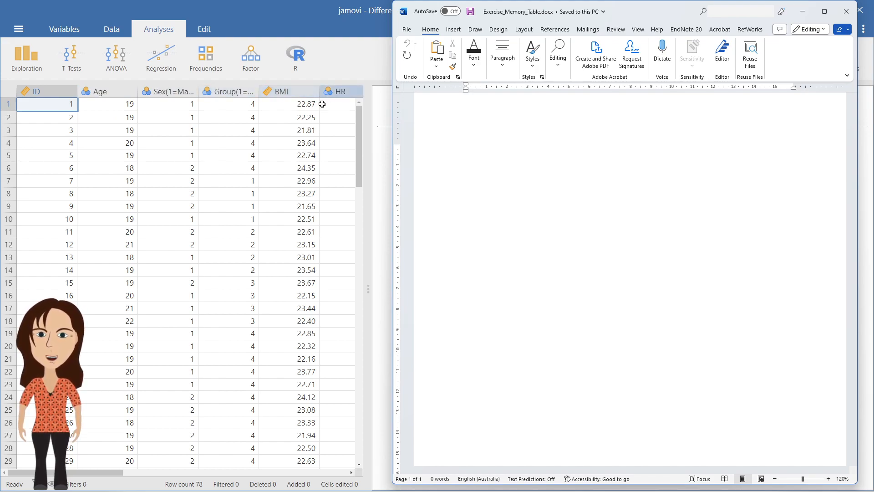
{"action": "left_click_drag", "start_coordinate": [109, 473], "coordinate": [139, 475]}
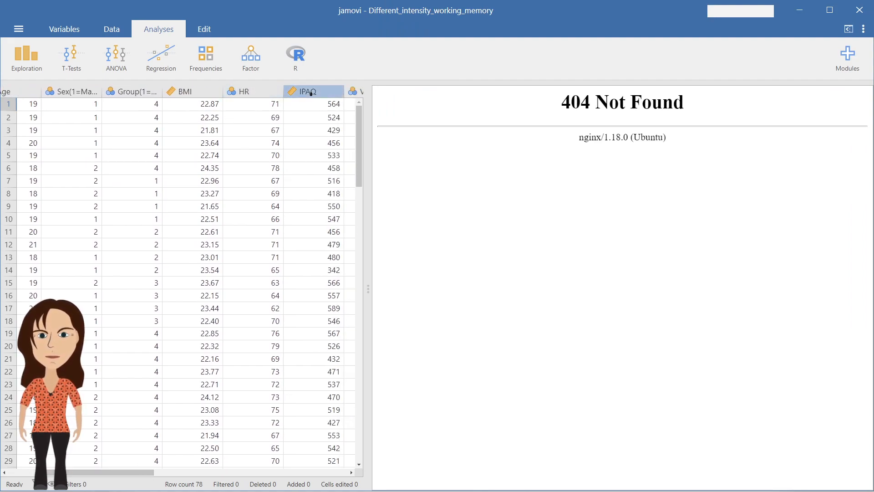
{"action": "mouse_move", "coordinate": [136, 476]}
{"action": "left_mouse_down"}
{"action": "mouse_move", "coordinate": [237, 483]}
{"action": "mouse_move", "coordinate": [125, 485]}
{"action": "left_mouse_up"}
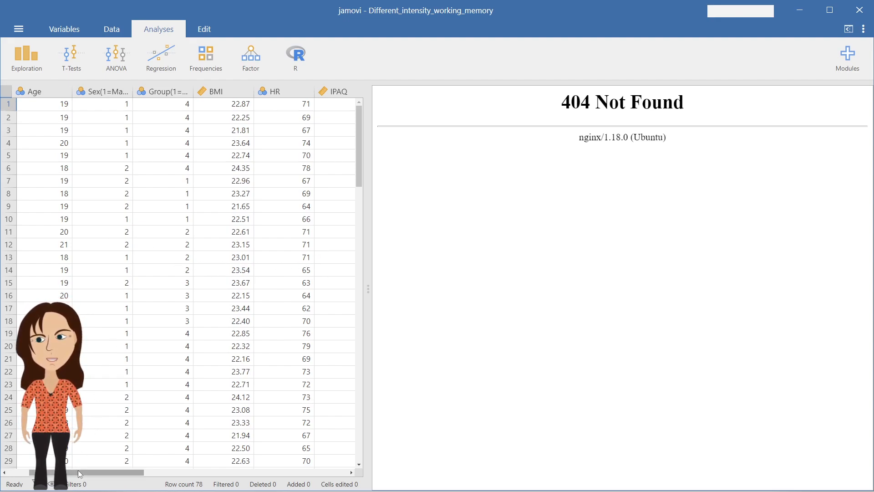
{"action": "left_click_drag", "start_coordinate": [122, 472], "coordinate": [68, 475]}
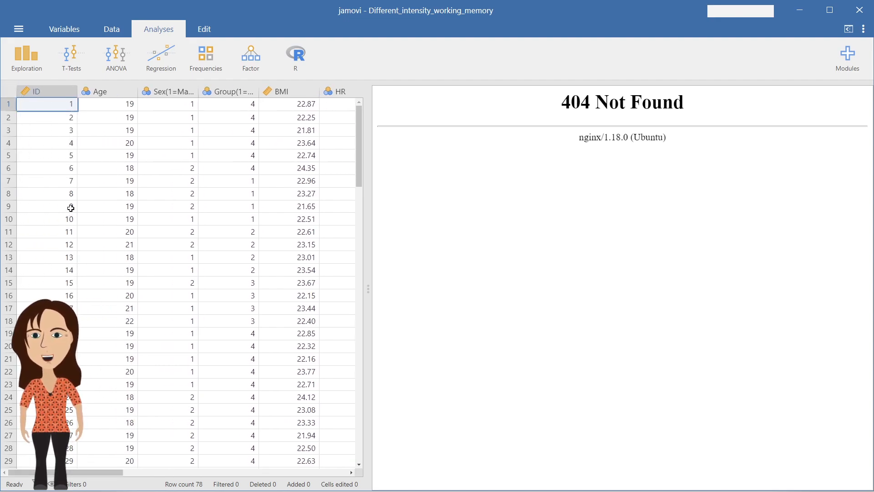
{"action": "scroll", "coordinate": [70, 207], "scroll_direction": "down", "scroll_amount": 20}
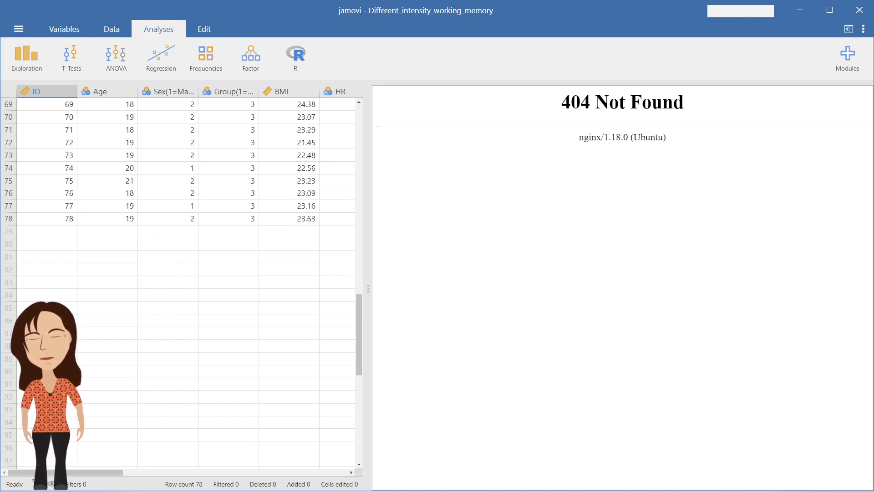
Switch to the Word document and write "There were 78 students who agreed to participate."
{"action": "key", "text": "alt+Tab"}
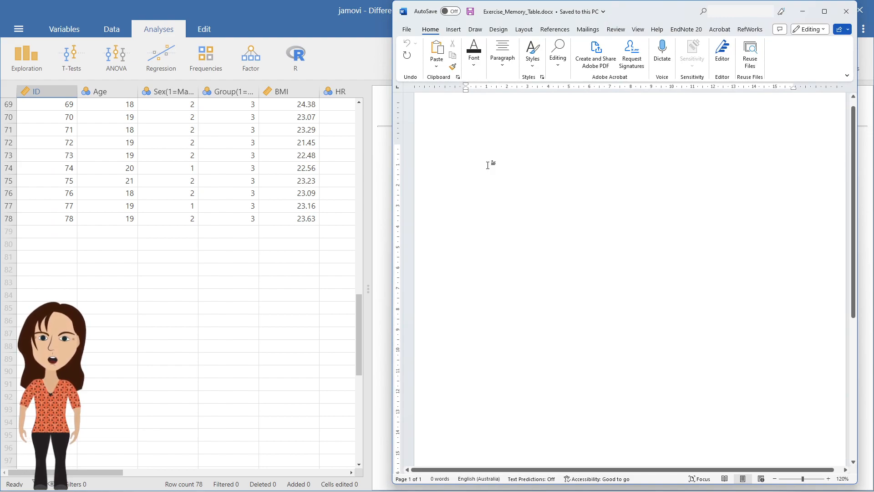
{"action": "left_click", "coordinate": [488, 165]}
{"action": "type", "text": "There were "}
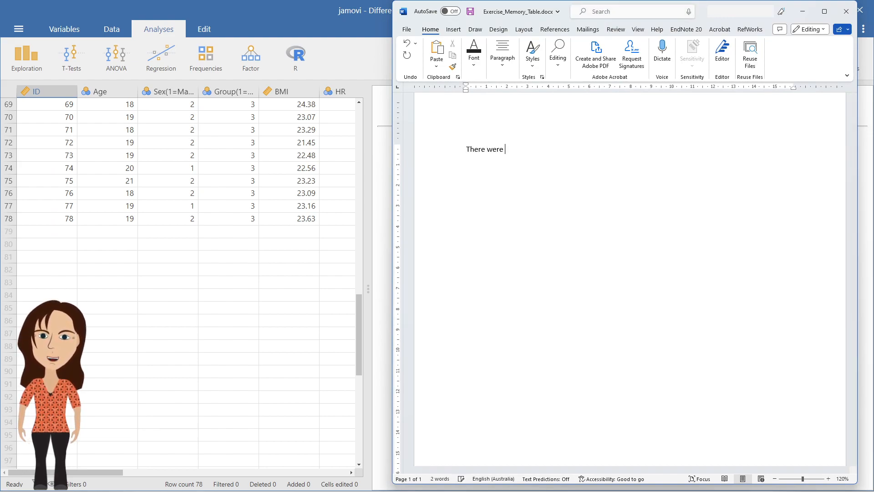
{"action": "type", "text": "78 students who agreed to participate."}
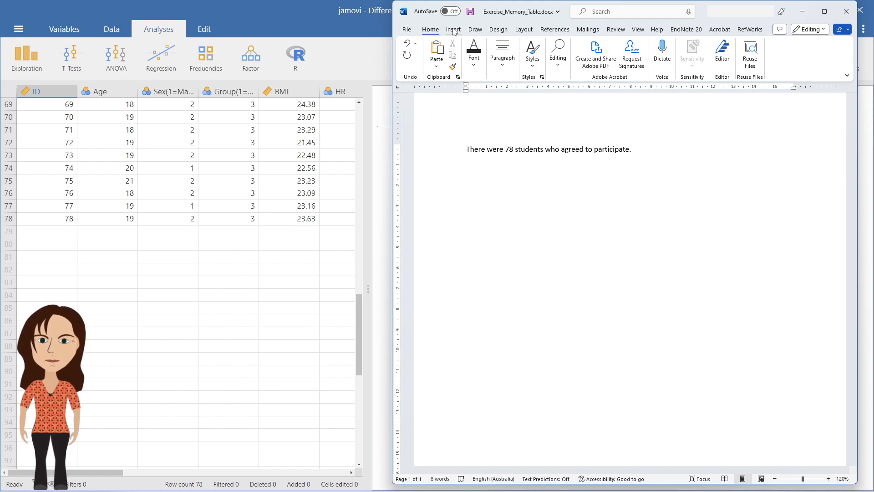
Insert a table with seven columns and six rows below the sentence
{"action": "left_click", "coordinate": [454, 30]}
{"action": "left_click", "coordinate": [436, 54]}
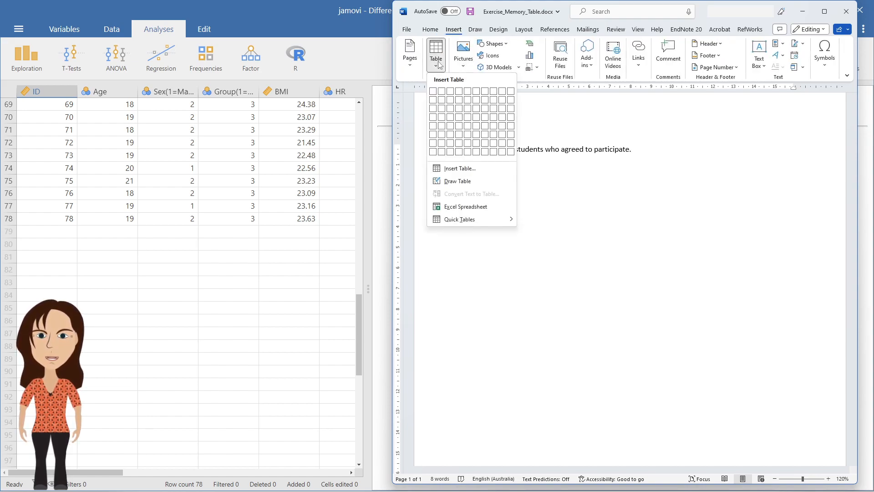
{"action": "left_click", "coordinate": [489, 137]}
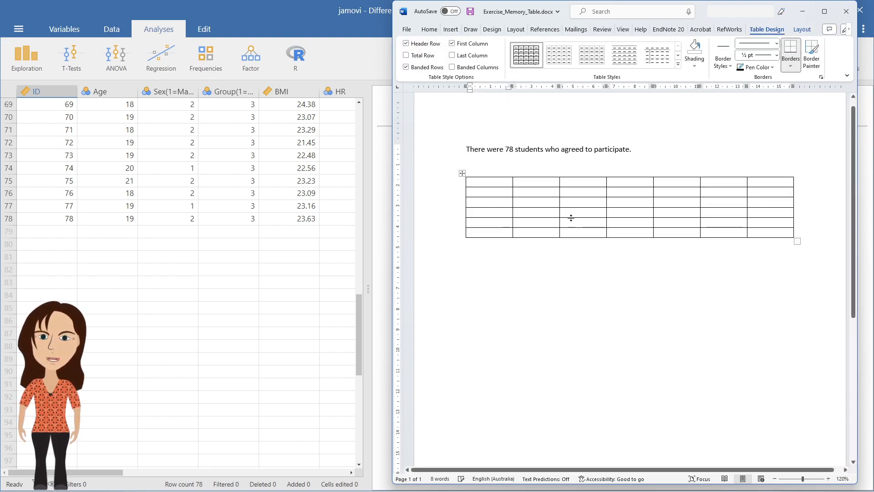
Head the table's first four columns "Variable", "Type (probably)", "Graphs" and "Summary statistics"
{"action": "type", "text": "Variable"}
{"action": "key", "text": "Tab"}
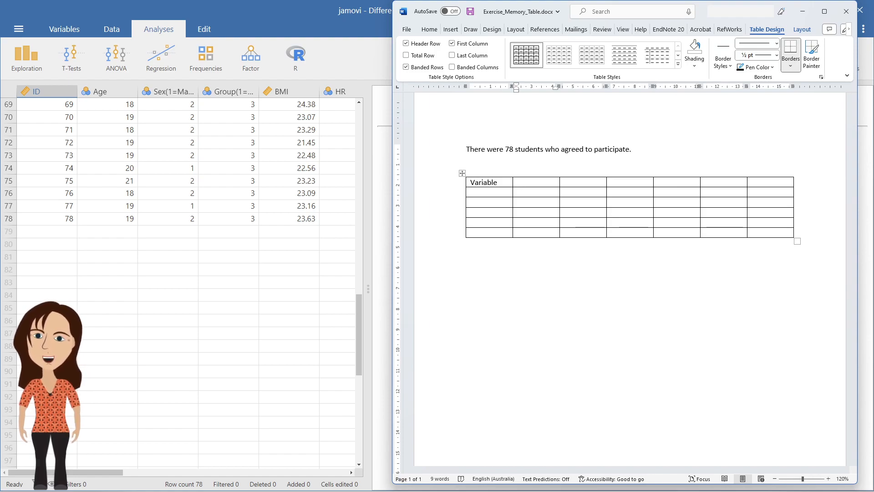
{"action": "key", "text": "Tab"}
{"action": "type", "text": "Type"}
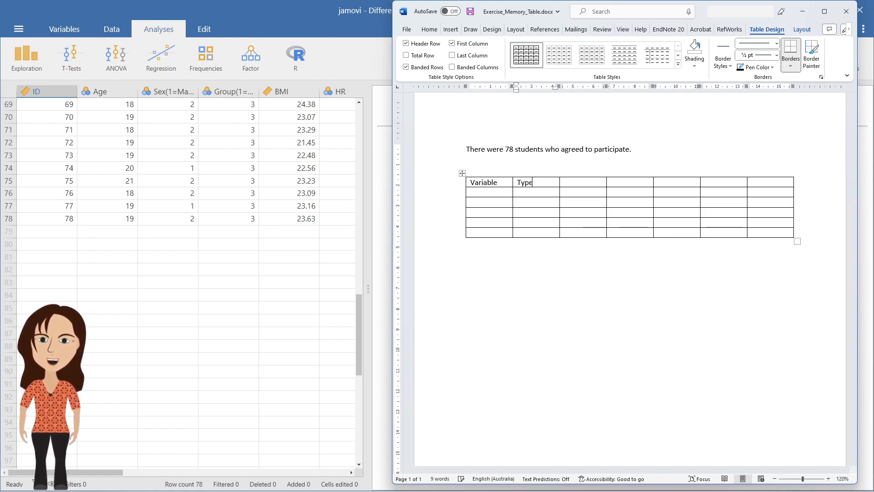
{"action": "type", "text": " (probably"}
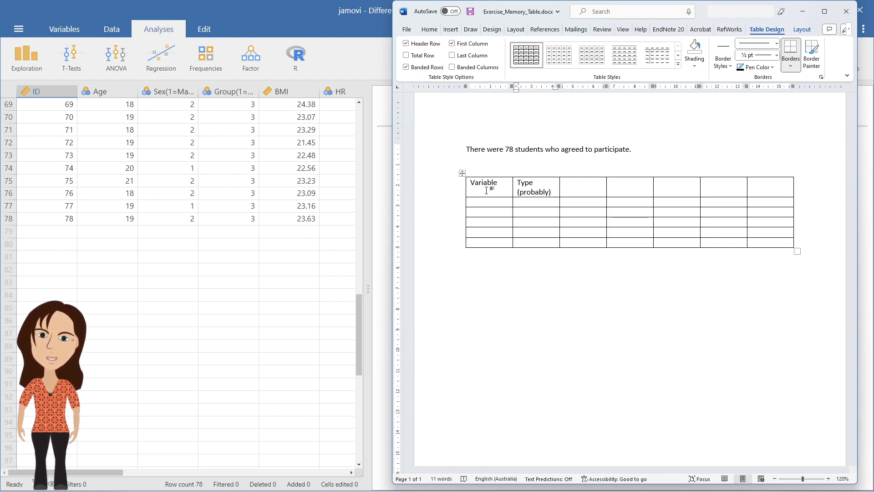
{"action": "key", "text": "Tab"}
{"action": "type", "text": "Graphs"}
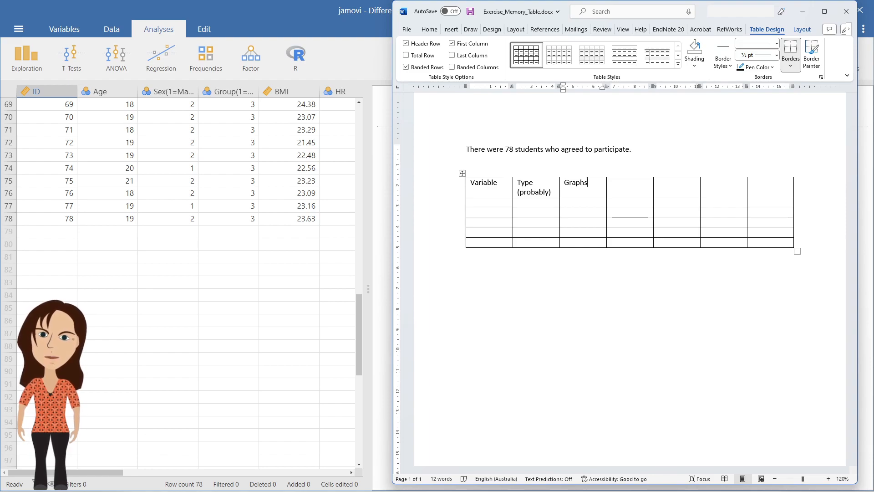
{"action": "key", "text": "Tab"}
{"action": "type", "text": "Summary statistics"}
{"action": "key", "text": "Tab"}
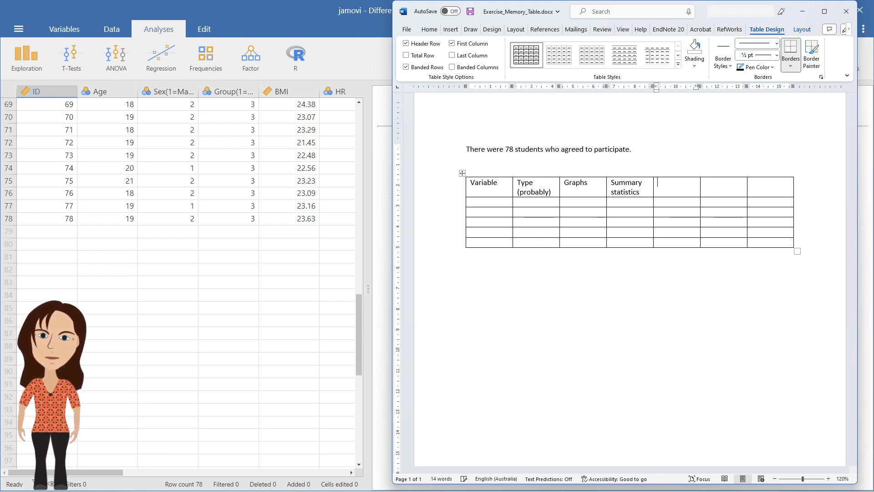
{"action": "type", "text": "Conclus"}
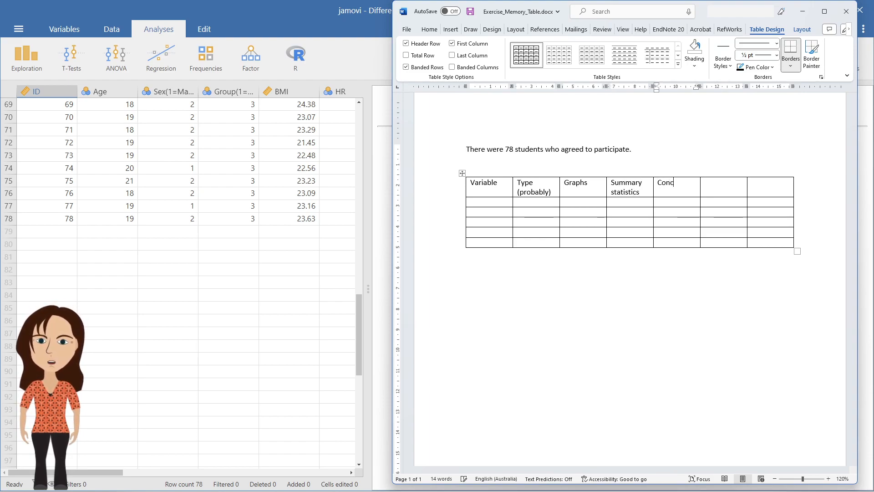
{"action": "key", "text": "BackSpace"}
{"action": "key", "text": "BackSpace"}
{"action": "key", "text": "BackSpace"}
{"action": "key", "text": "BackSpace"}
{"action": "key", "text": "BackSpace"}
{"action": "key", "text": "BackSpace"}
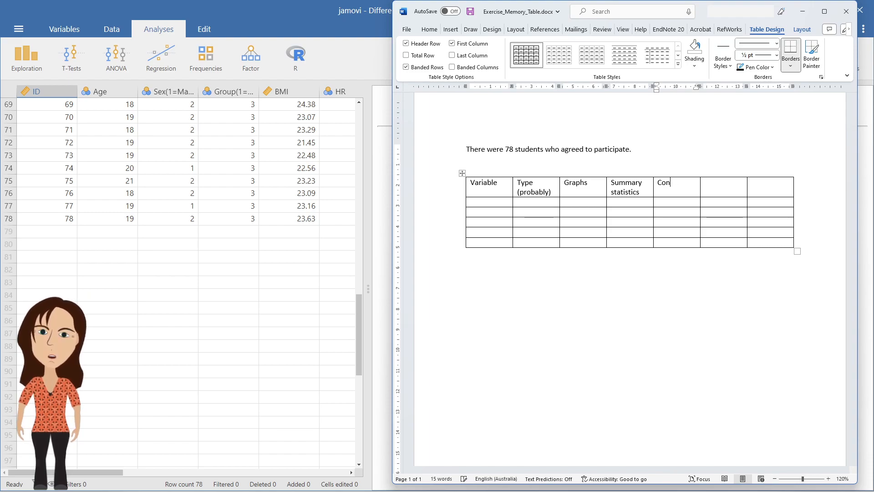
Head the fifth column "Written summary" and list "Age" as the first entry under Variable
{"action": "type", "text": "Written summary"}
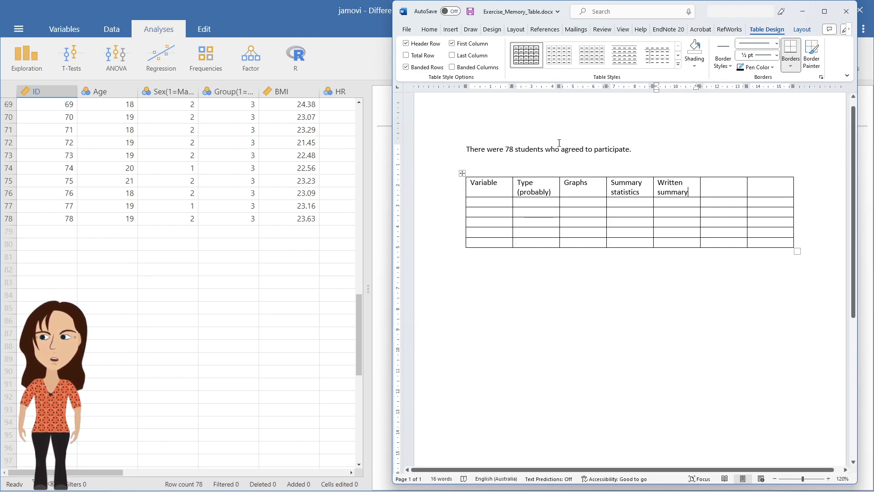
{"action": "left_click", "coordinate": [493, 201]}
{"action": "type", "text": "Age"}
Enter "continuous" as the probable type in the Age row
{"action": "scroll", "coordinate": [232, 232], "scroll_direction": "up", "scroll_amount": 10}
{"action": "scroll", "coordinate": [232, 232], "scroll_direction": "up", "scroll_amount": 8}
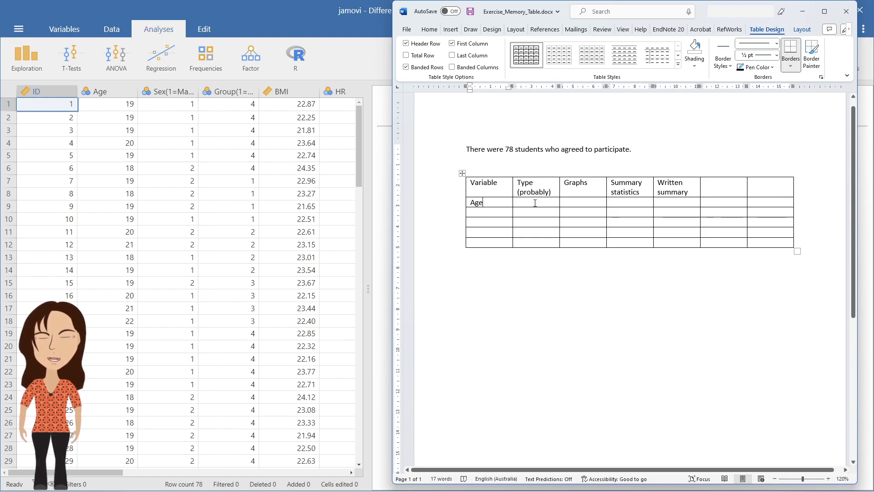
{"action": "left_click", "coordinate": [535, 203]}
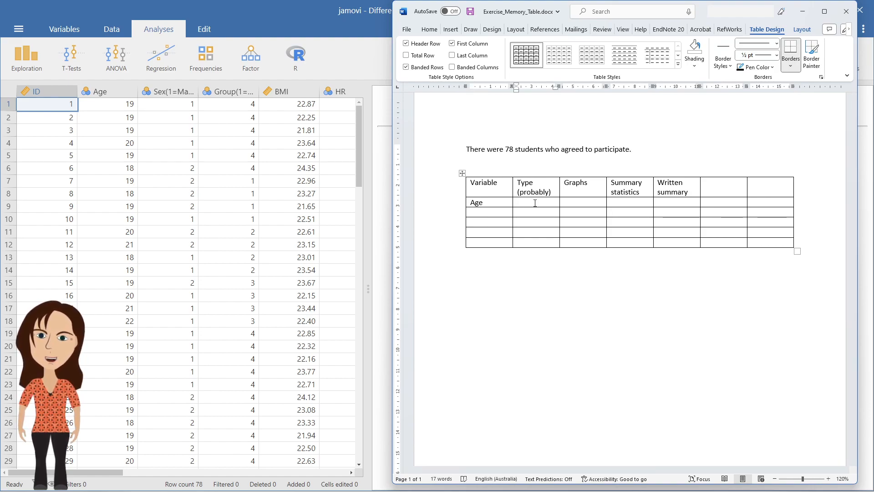
{"action": "type", "text": "contu"}
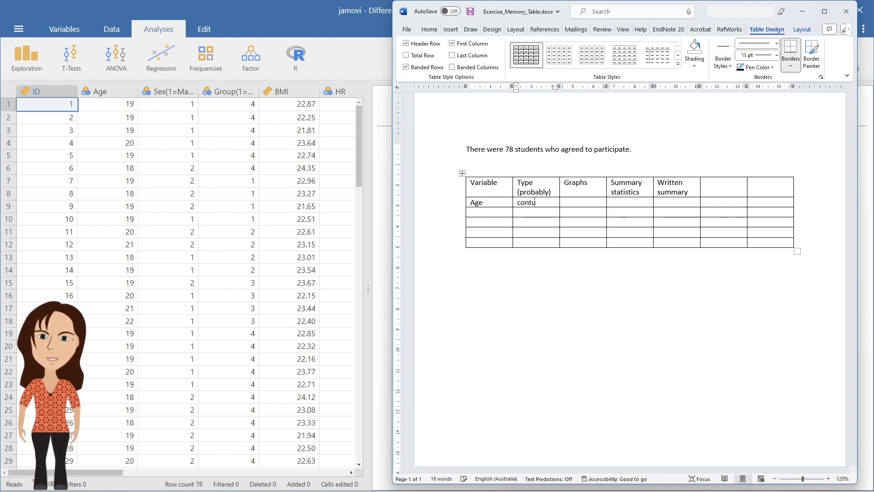
{"action": "type", "text": "n"}
{"action": "key", "text": "BackSpace"}
{"action": "key", "text": "BackSpace"}
{"action": "type", "text": "inuous"}
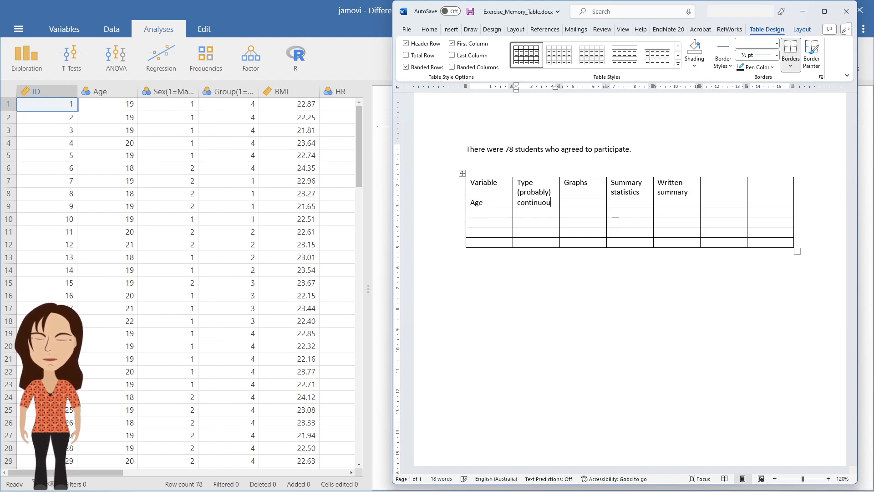
Enter "Histogram, boxplot" in the Graphs column of the Age row
{"action": "left_click", "coordinate": [590, 204]}
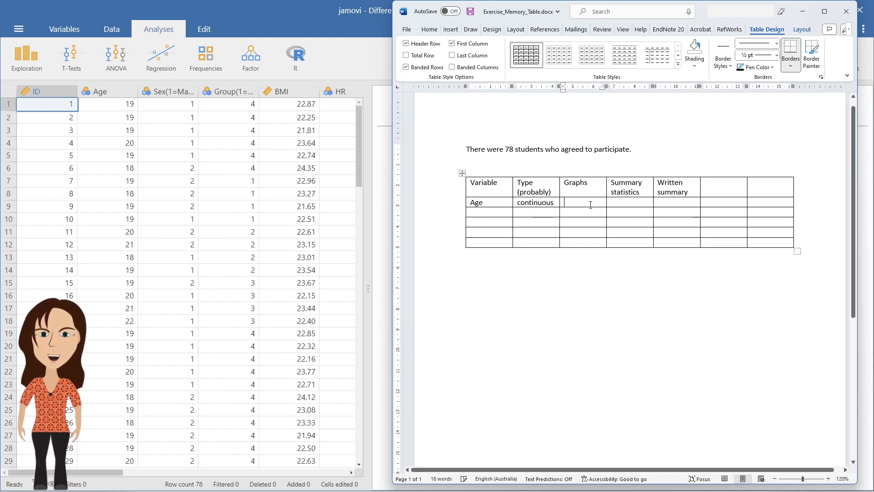
{"action": "type", "text": "hi"}
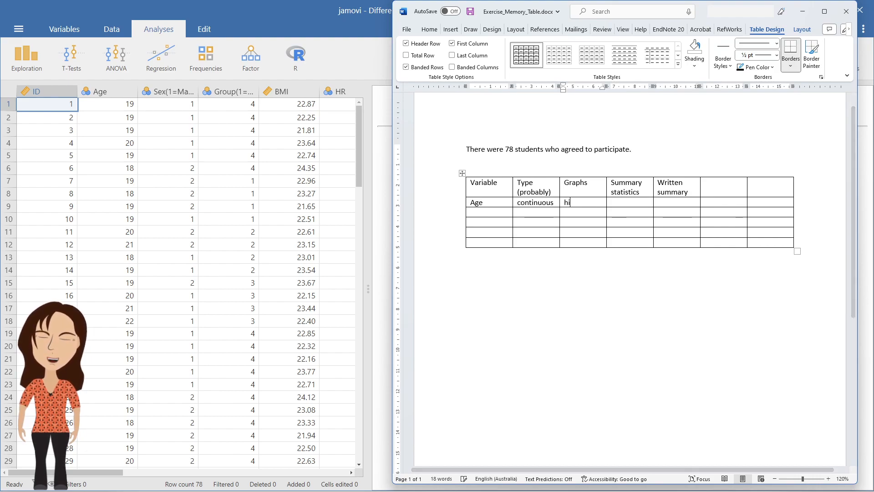
{"action": "type", "text": "stogram"}
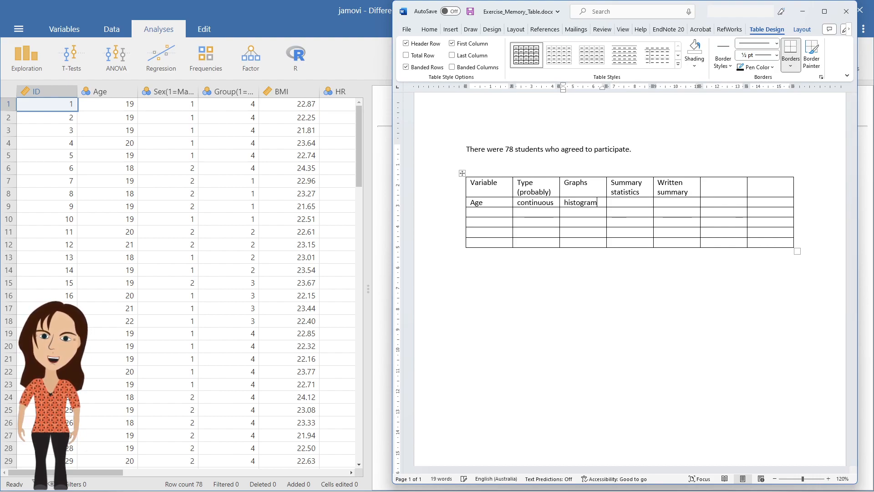
{"action": "type", "text": ", boxplot"}
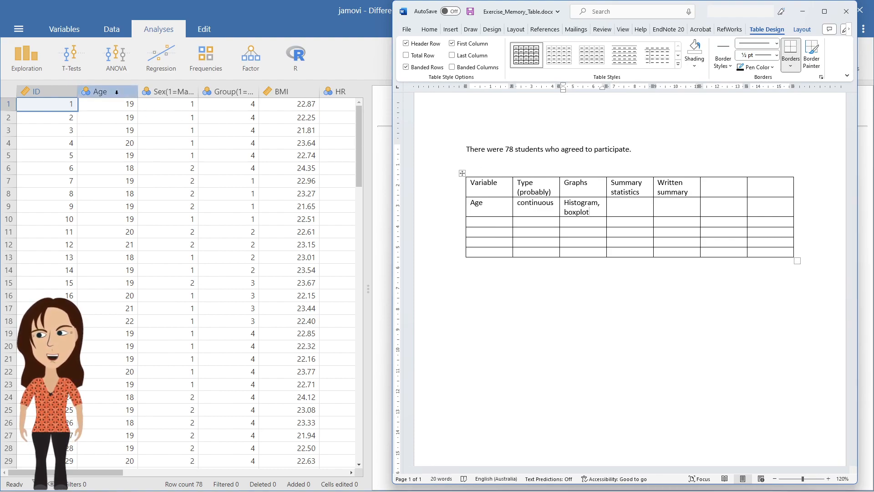
Switch to jamovi, set the Age variable's measure type to Continuous, and close its setup
{"action": "left_click", "coordinate": [117, 92]}
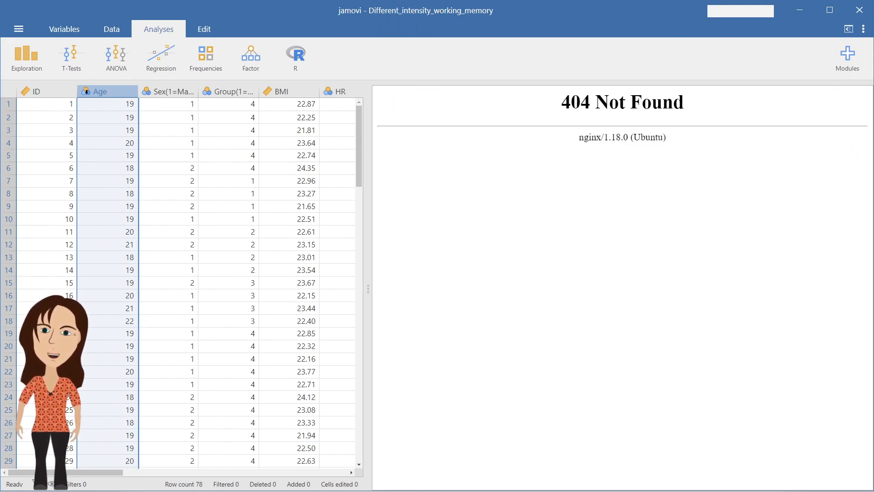
{"action": "left_click", "coordinate": [120, 36]}
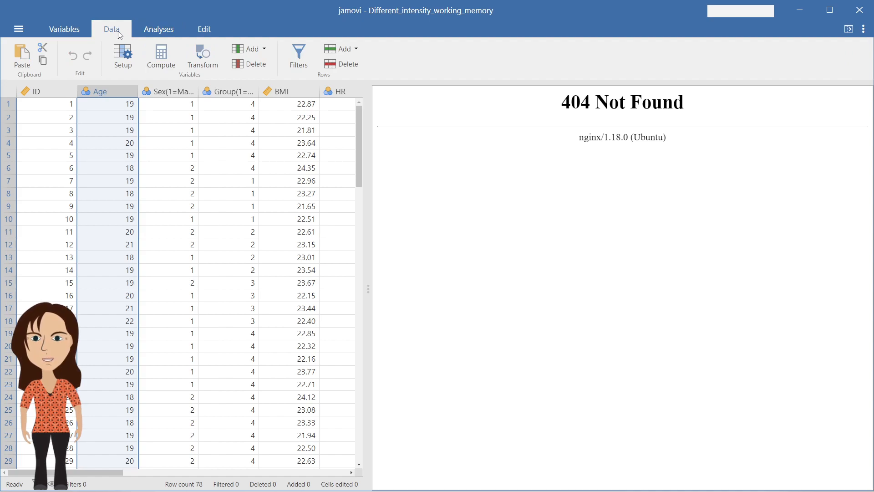
{"action": "left_click", "coordinate": [122, 57]}
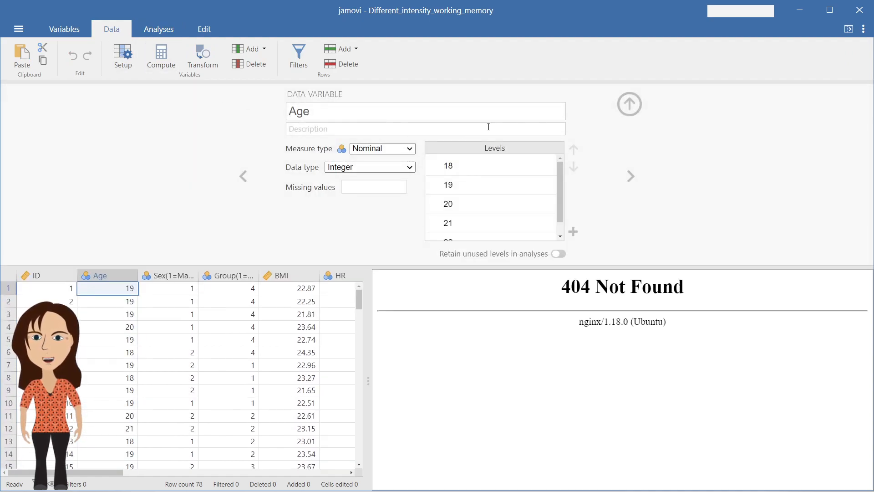
{"action": "left_click", "coordinate": [393, 149]}
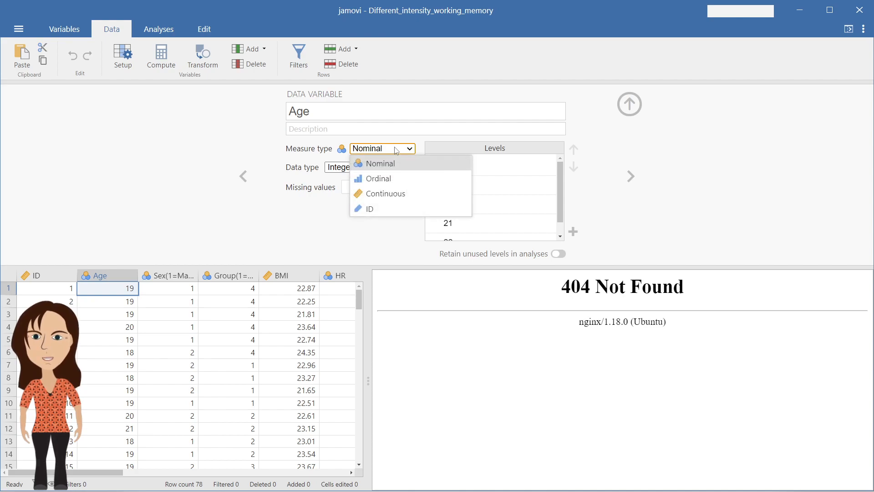
{"action": "left_click", "coordinate": [387, 195]}
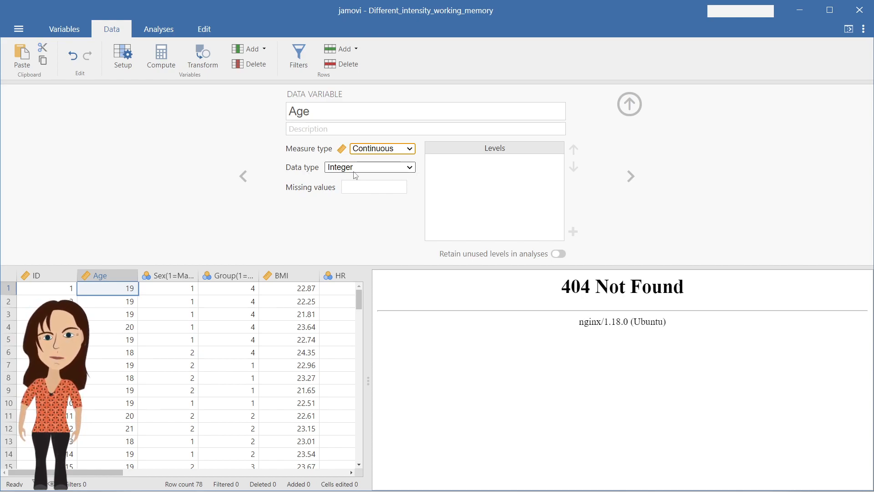
{"action": "left_click", "coordinate": [629, 104]}
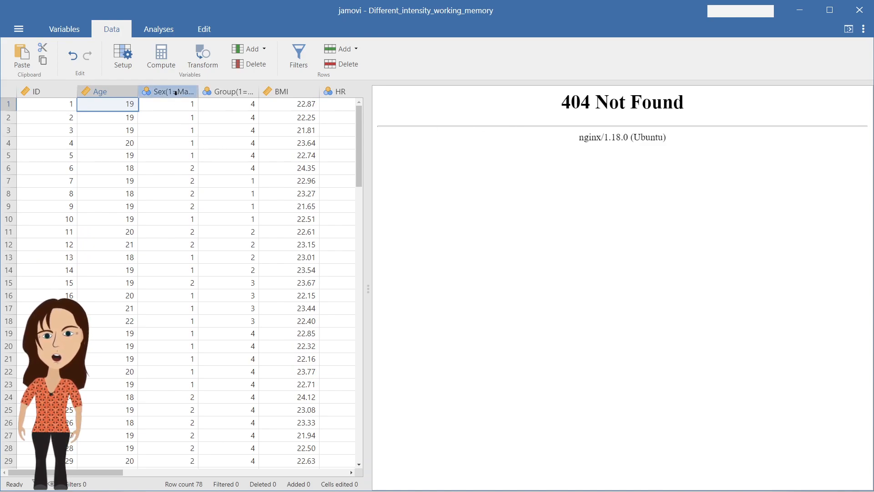
Start a Descriptives exploration analysis with Age as the variable
{"action": "left_click", "coordinate": [162, 29]}
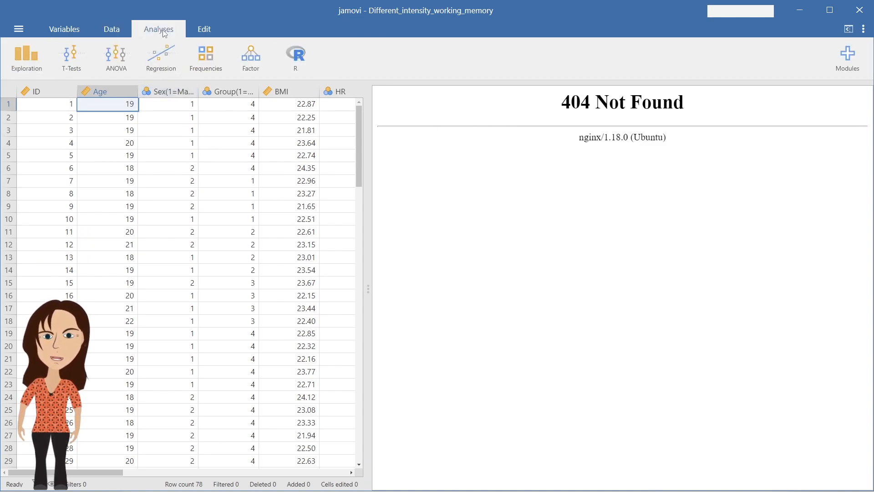
{"action": "left_click", "coordinate": [27, 61]}
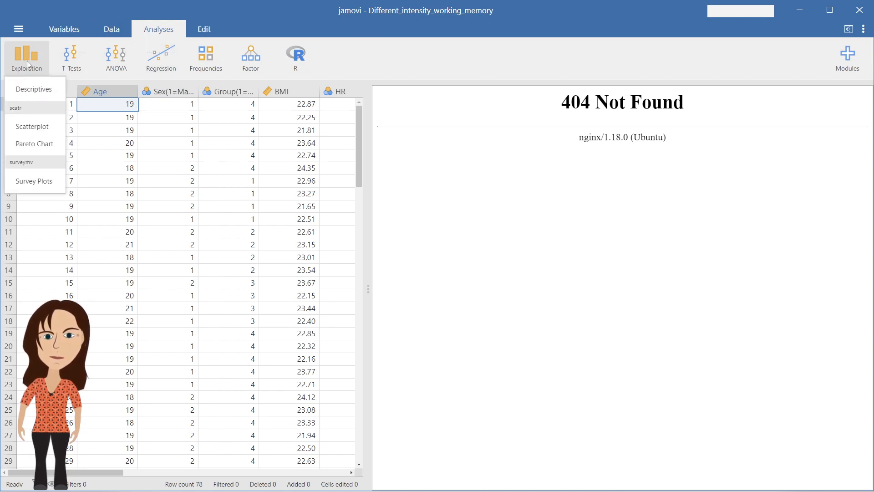
{"action": "left_click", "coordinate": [29, 90]}
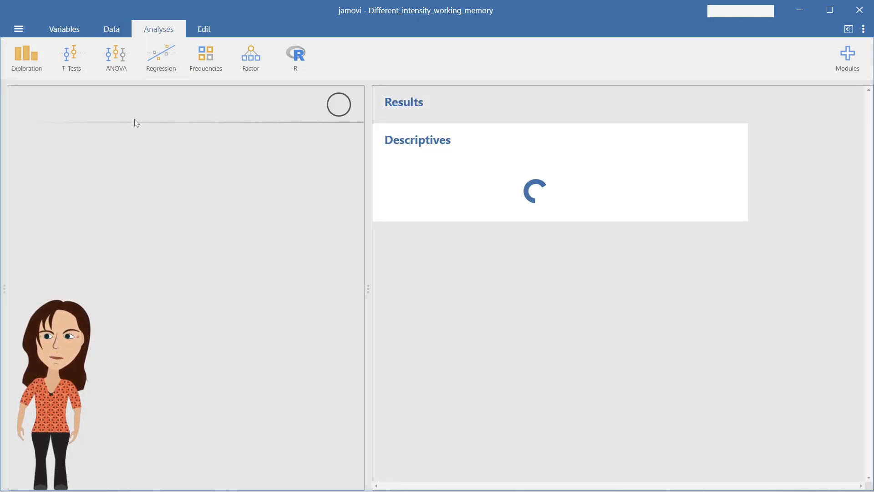
{"action": "left_click", "coordinate": [53, 157]}
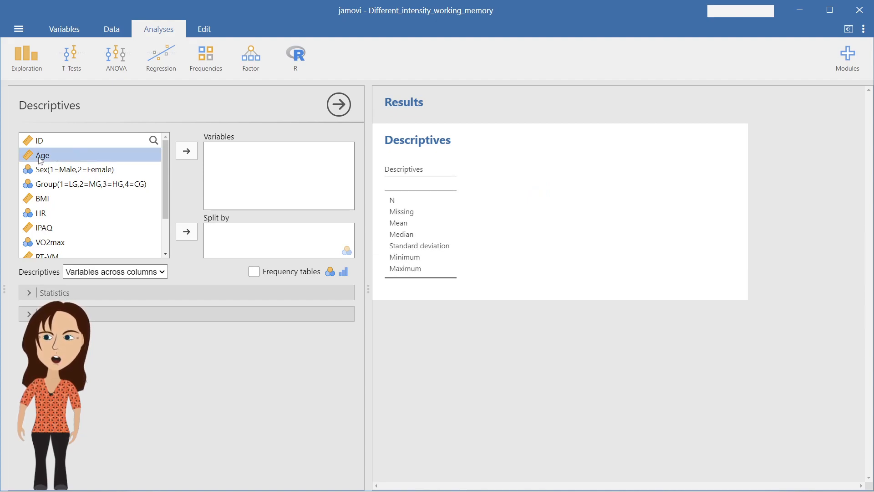
{"action": "left_click", "coordinate": [187, 151]}
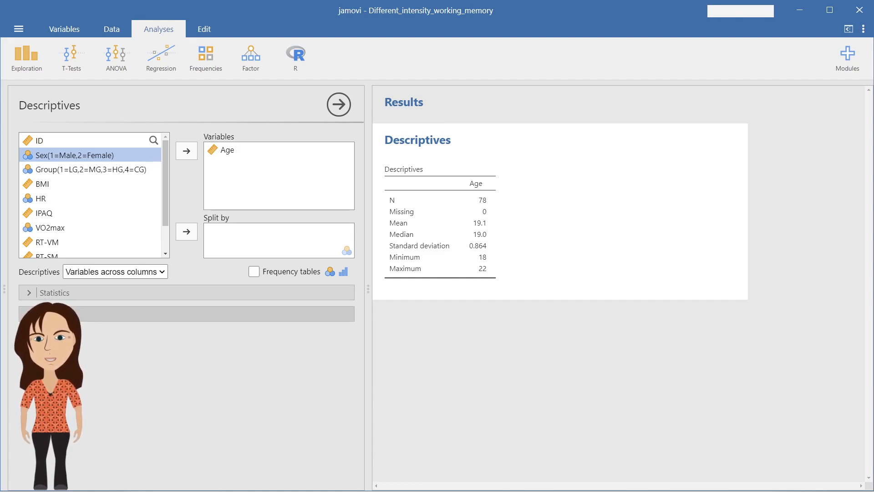
Add a histogram and a box plot of Age, and compare the plots with the descriptives table
{"action": "left_click", "coordinate": [54, 314]}
{"action": "left_click", "coordinate": [32, 353]}
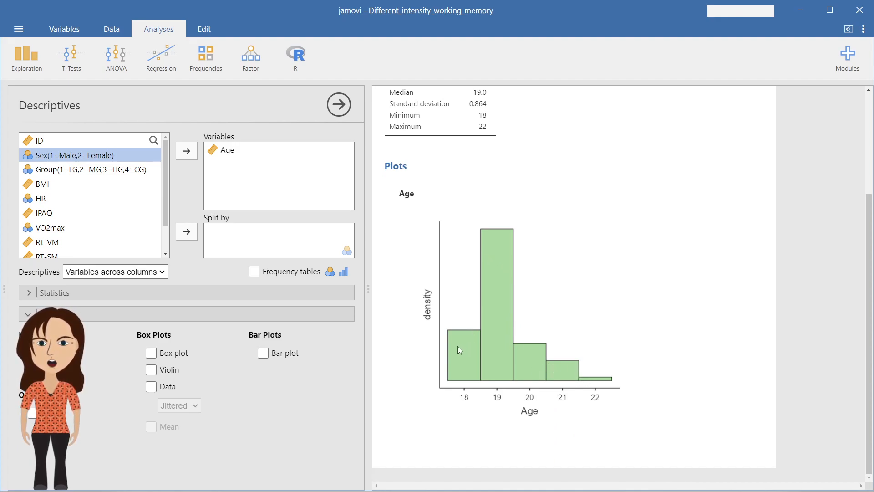
{"action": "left_click", "coordinate": [173, 353]}
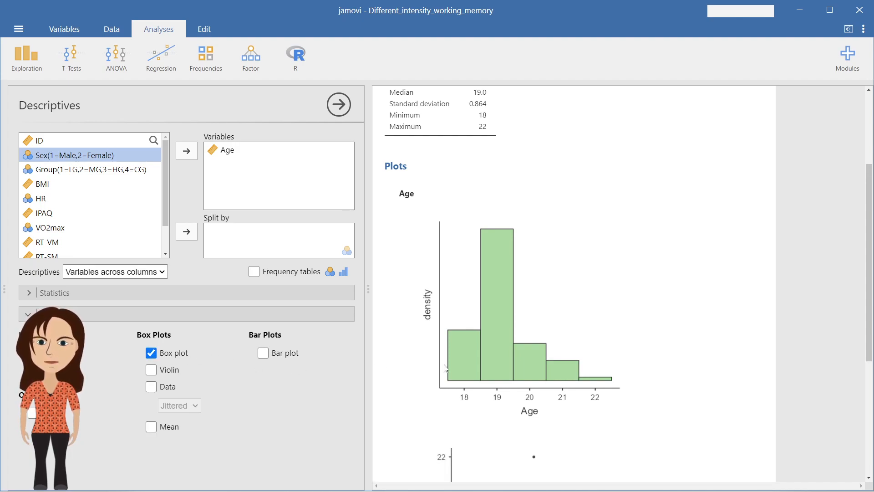
{"action": "scroll", "coordinate": [490, 356], "scroll_direction": "down", "scroll_amount": 4}
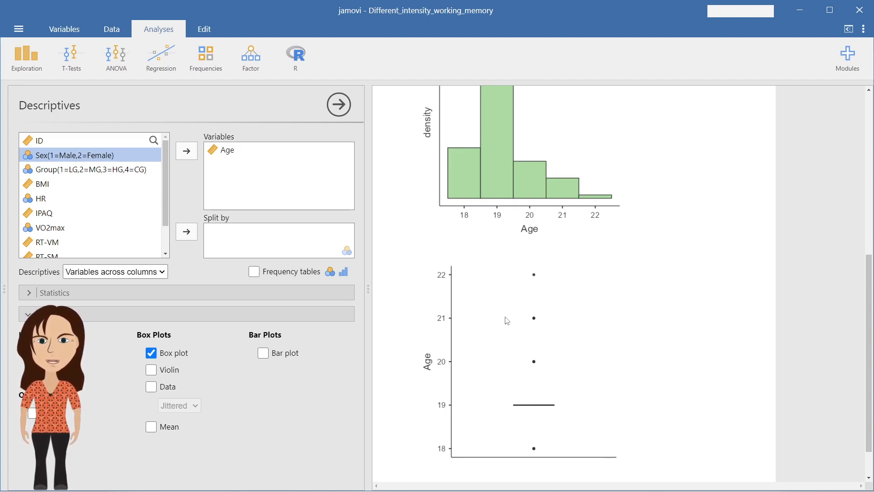
{"action": "scroll", "coordinate": [523, 319], "scroll_direction": "up", "scroll_amount": 4}
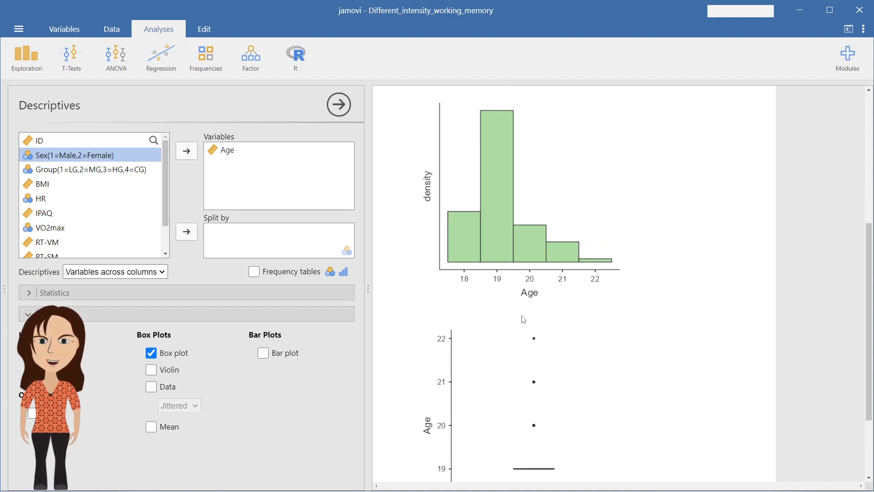
{"action": "scroll", "coordinate": [523, 319], "scroll_direction": "up", "scroll_amount": 2}
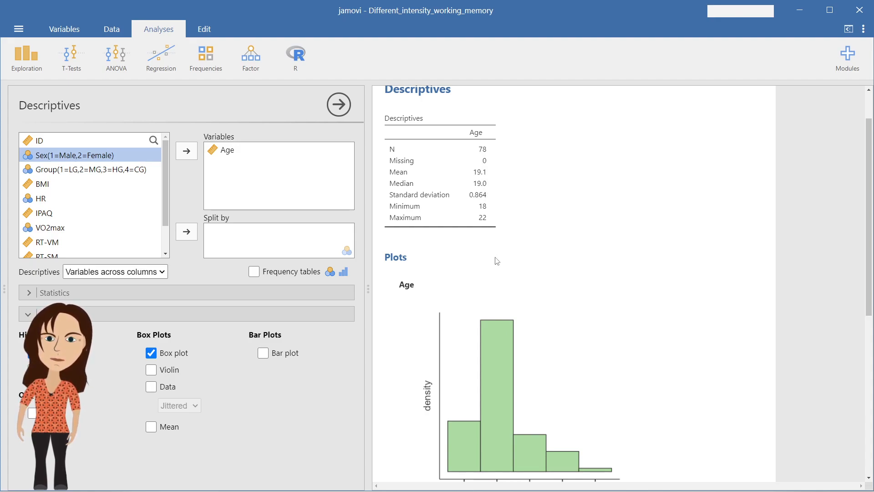
{"action": "scroll", "coordinate": [494, 258], "scroll_direction": "down", "scroll_amount": 3}
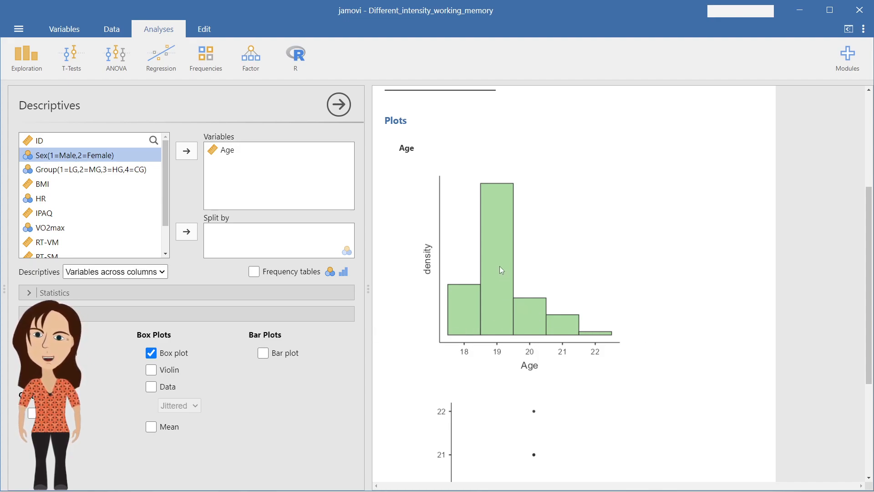
{"action": "scroll", "coordinate": [502, 270], "scroll_direction": "up", "scroll_amount": 5}
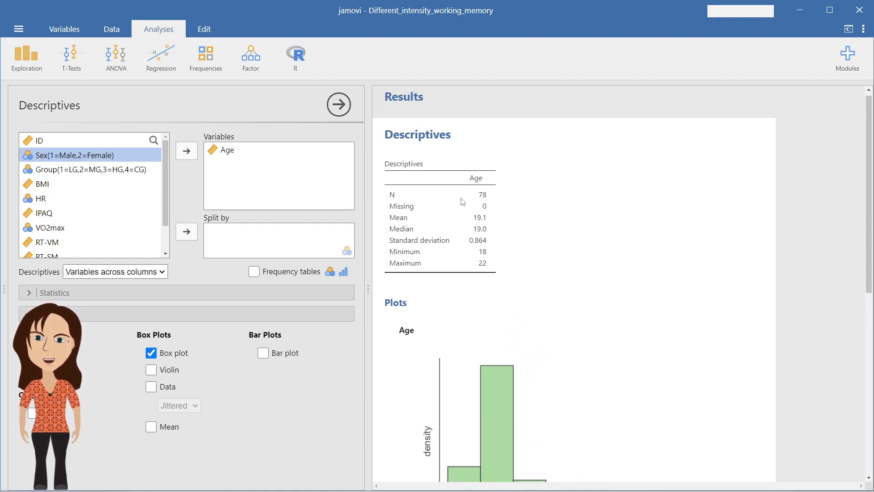
{"action": "scroll", "coordinate": [495, 215], "scroll_direction": "down", "scroll_amount": 4}
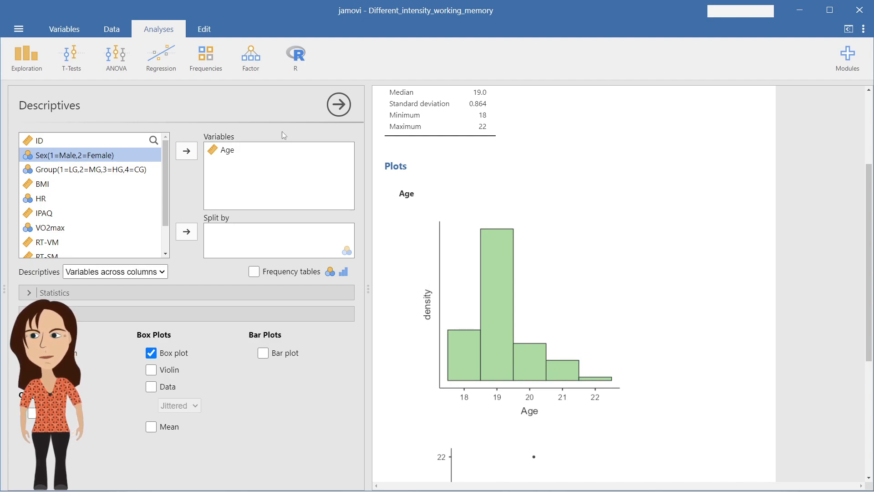
Change the Age variable's measure type to Ordinal in its data setup
{"action": "left_click", "coordinate": [118, 33]}
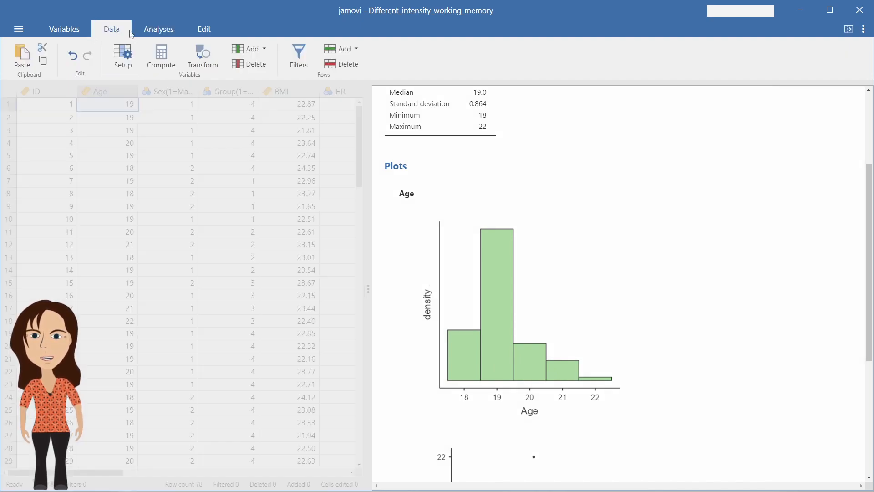
{"action": "left_click", "coordinate": [122, 57]}
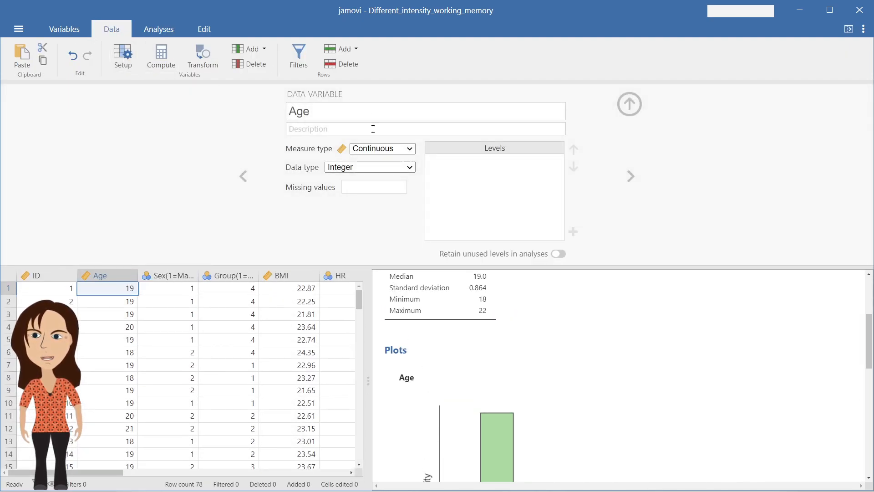
{"action": "left_click", "coordinate": [403, 148]}
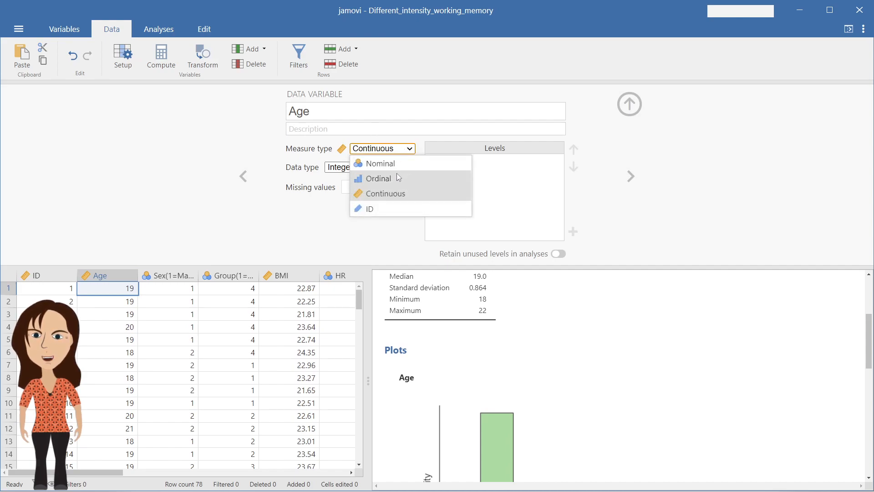
{"action": "left_click", "coordinate": [397, 177]}
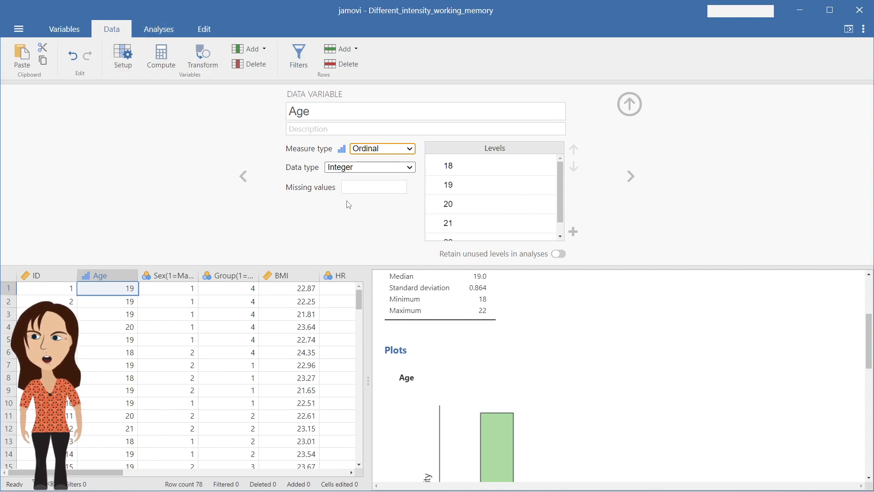
Reopen the Age descriptives analysis, review its statistics options, and add frequency tables
{"action": "left_click", "coordinate": [517, 349]}
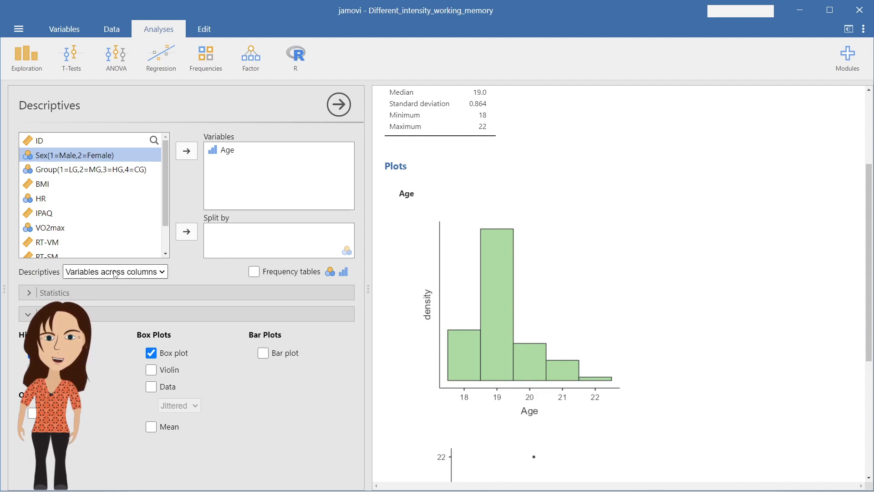
{"action": "left_click", "coordinate": [28, 293]}
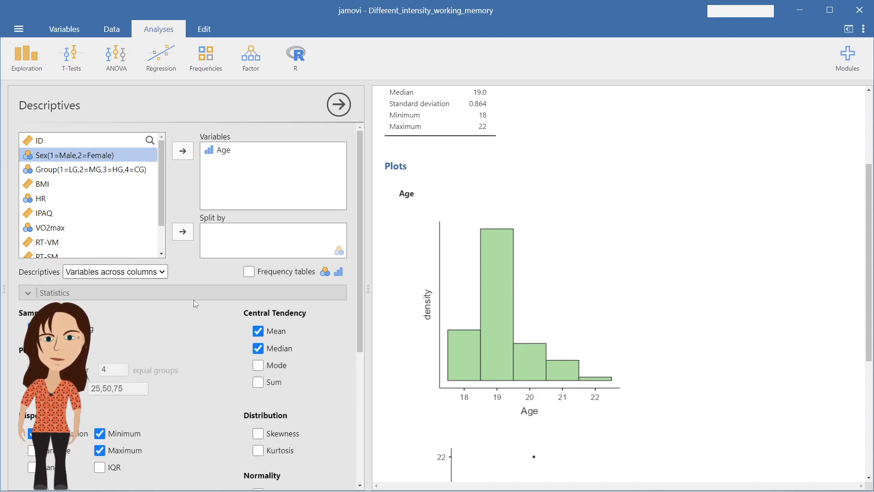
{"action": "scroll", "coordinate": [495, 292], "scroll_direction": "up", "scroll_amount": 3}
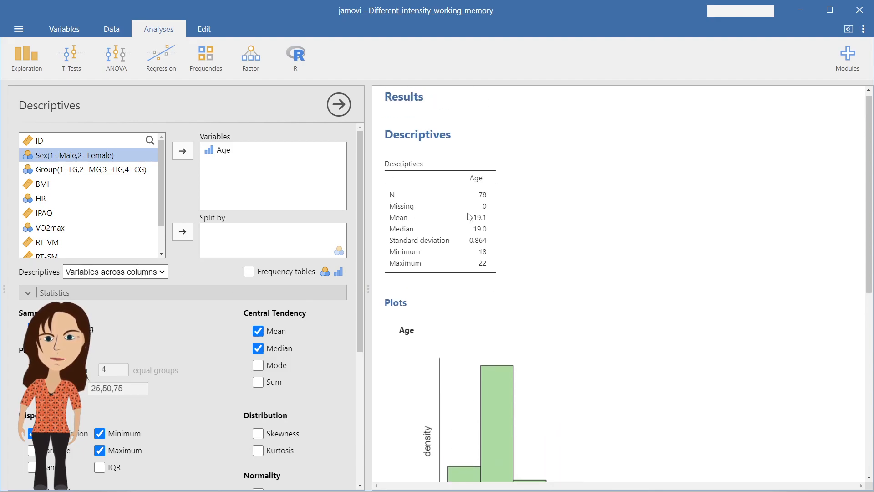
{"action": "scroll", "coordinate": [196, 355], "scroll_direction": "down", "scroll_amount": 2}
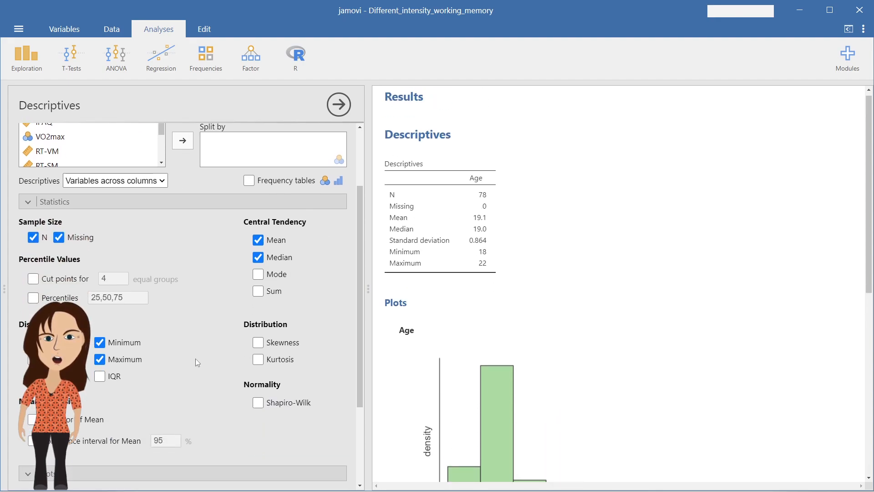
{"action": "scroll", "coordinate": [195, 359], "scroll_direction": "down", "scroll_amount": 3}
{"action": "scroll", "coordinate": [194, 359], "scroll_direction": "up", "scroll_amount": 2}
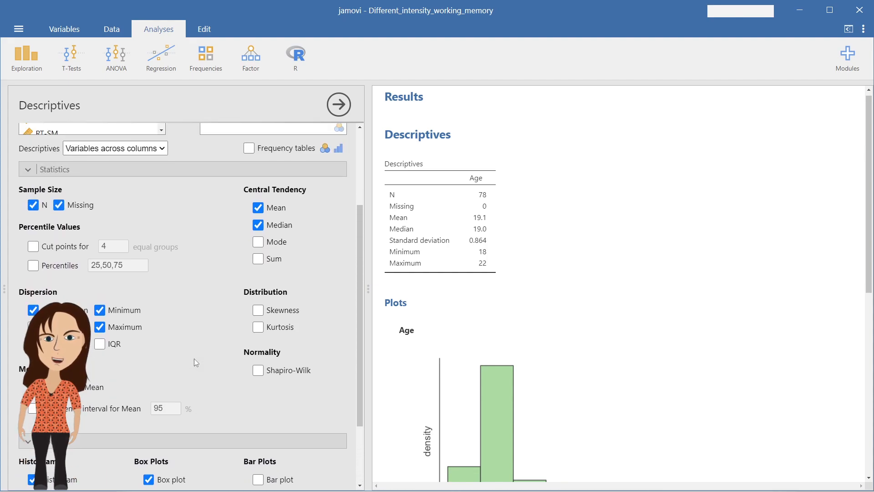
{"action": "scroll", "coordinate": [161, 323], "scroll_direction": "up", "scroll_amount": 2}
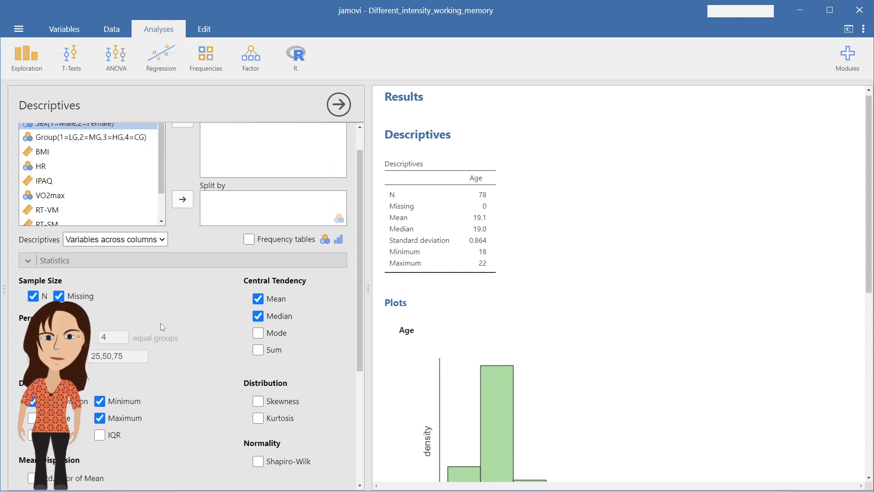
{"action": "left_click", "coordinate": [249, 239]}
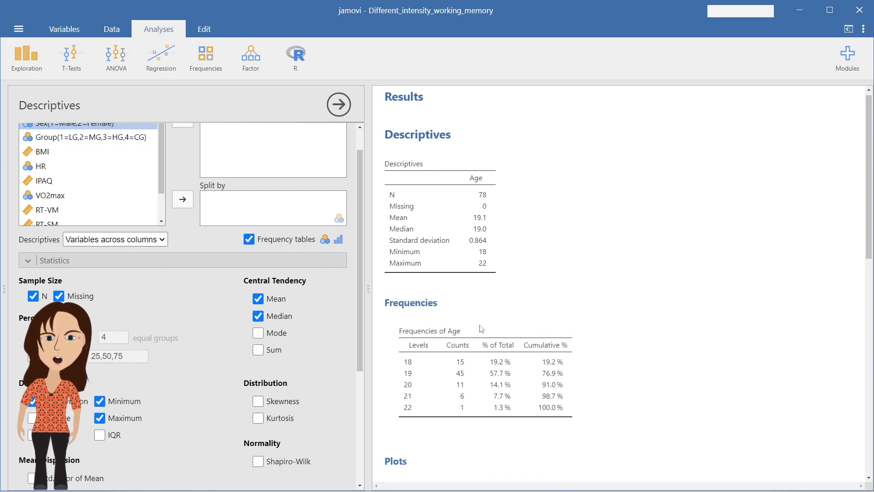
{"action": "scroll", "coordinate": [481, 329], "scroll_direction": "down", "scroll_amount": 3}
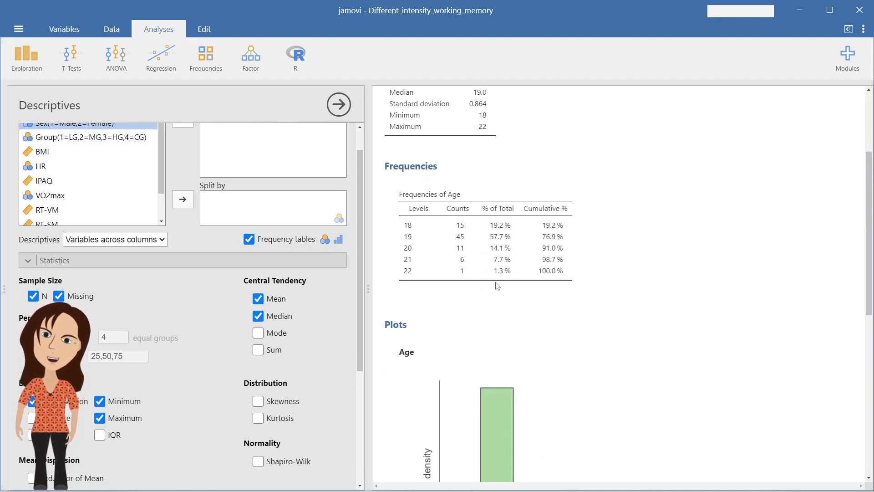
Replace the histogram and box plot of Age with a bar plot and view it in the results
{"action": "scroll", "coordinate": [237, 305], "scroll_direction": "down", "scroll_amount": 5}
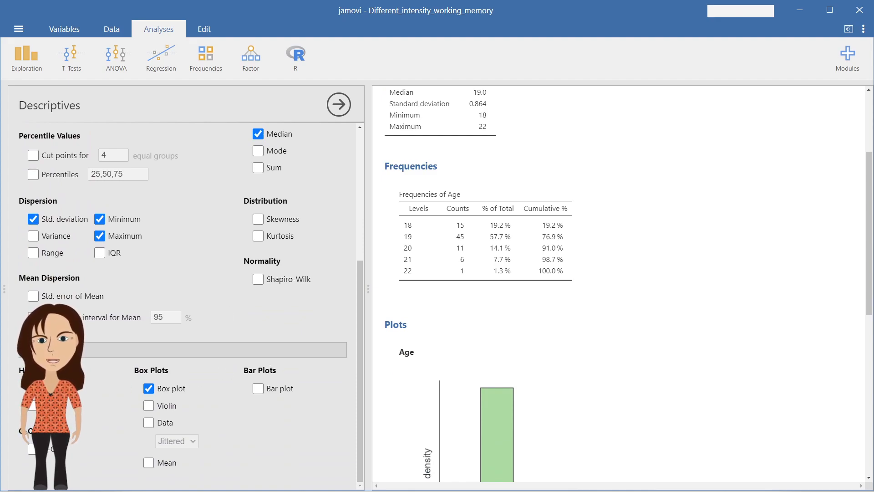
{"action": "left_click", "coordinate": [149, 388]}
{"action": "left_click", "coordinate": [257, 389]}
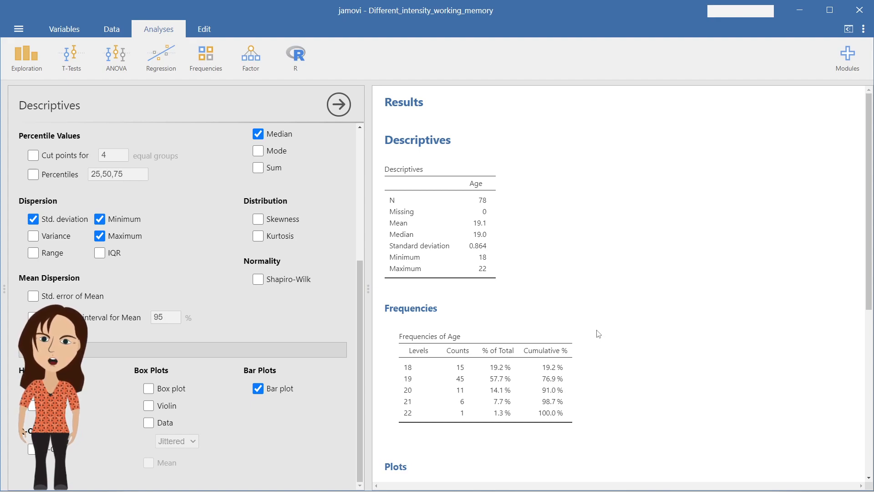
{"action": "scroll", "coordinate": [598, 333], "scroll_direction": "down", "scroll_amount": 7}
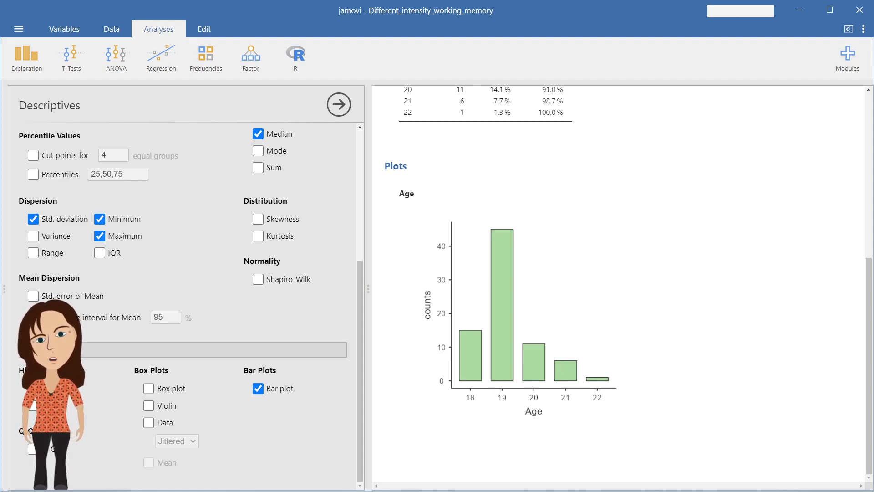
Switch to the Word table and extend Age's type entry to read "Continuous, nope ordinal, may group higher ages"
{"action": "key", "text": "alt+Tab"}
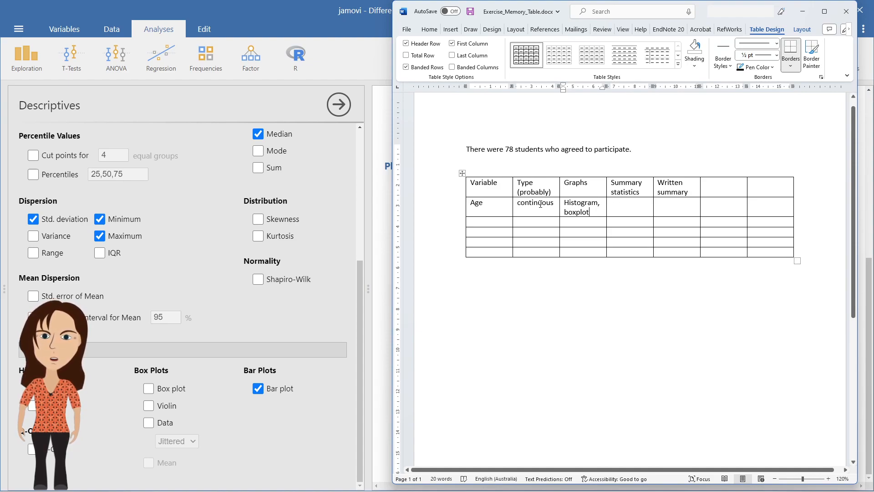
{"action": "left_click", "coordinate": [554, 203]}
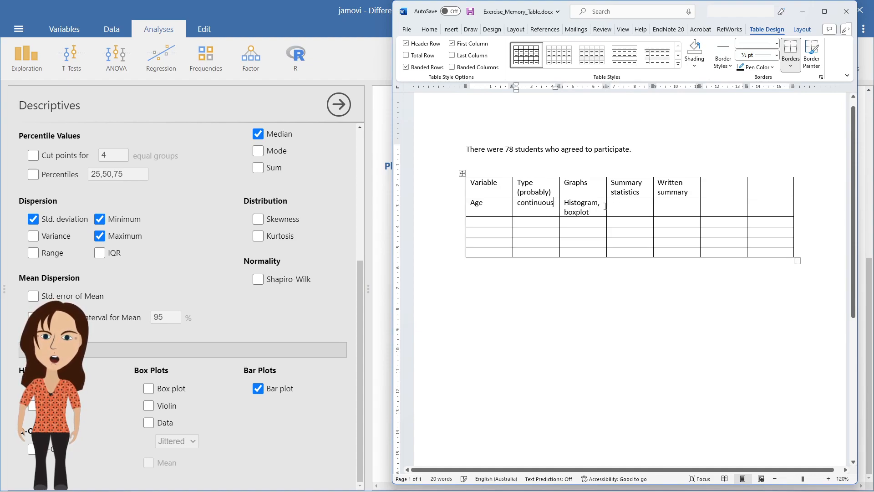
{"action": "type", "text": ", nope"}
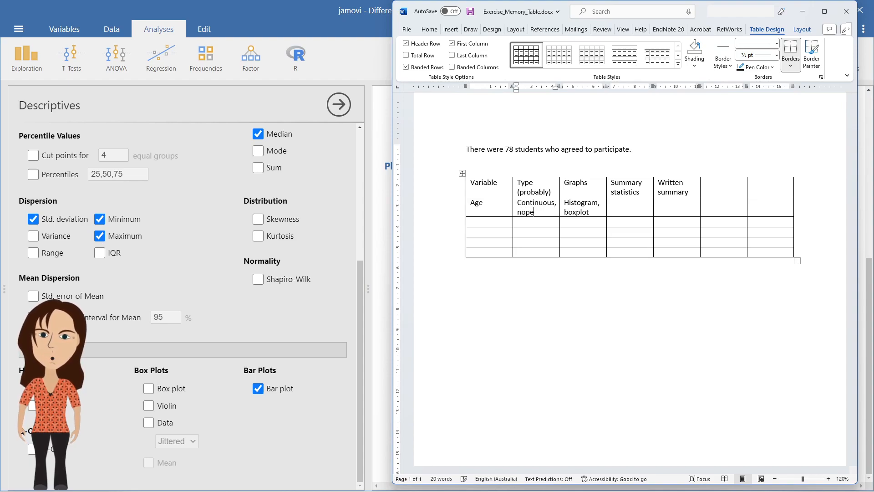
{"action": "type", "text": " ordinal, may group h"}
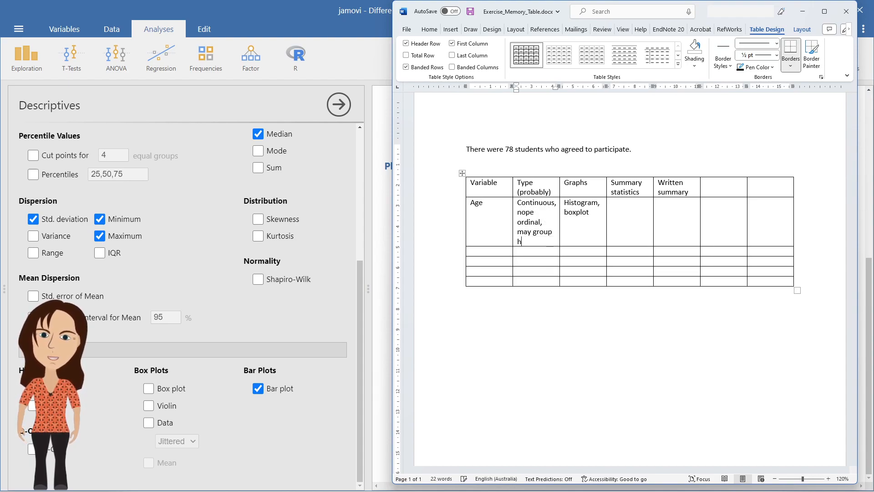
{"action": "type", "text": "igher categories"}
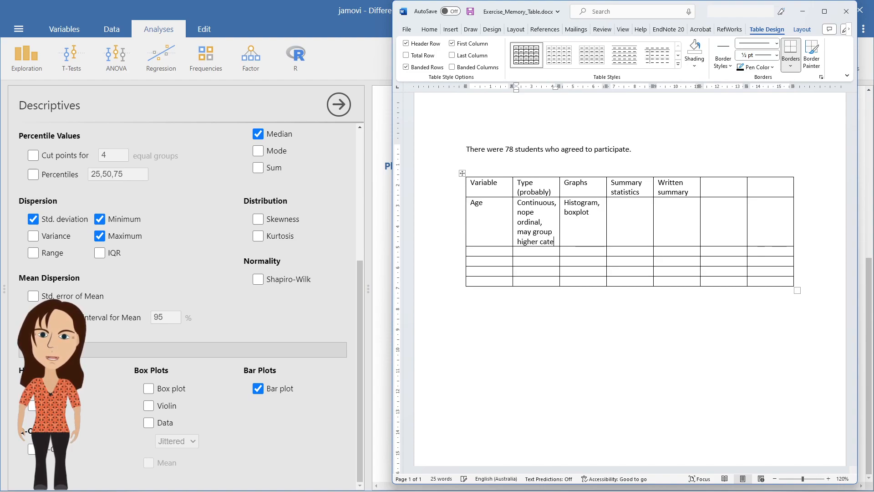
{"action": "key", "text": "BackSpace"}
{"action": "key", "text": "BackSpace"}
{"action": "key", "text": "BackSpace"}
{"action": "key", "text": "BackSpace"}
{"action": "key", "text": "BackSpace"}
{"action": "key", "text": "BackSpace"}
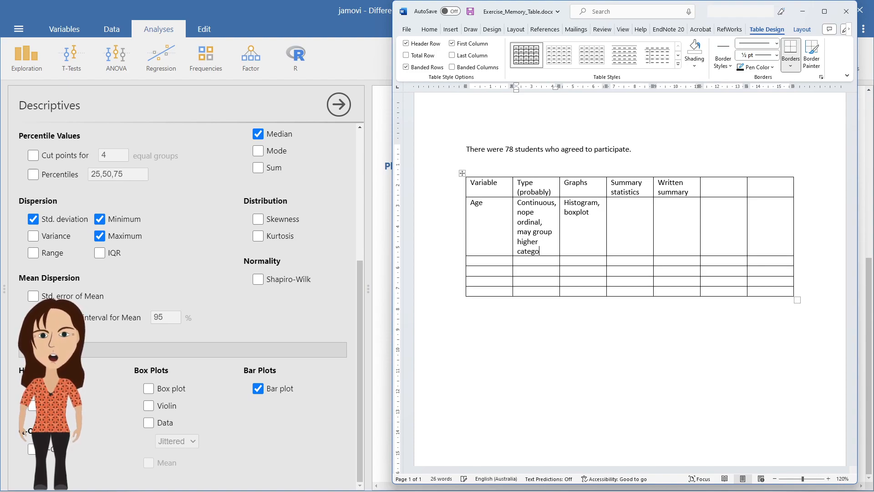
{"action": "key", "text": "BackSpace"}
{"action": "type", "text": "ages"}
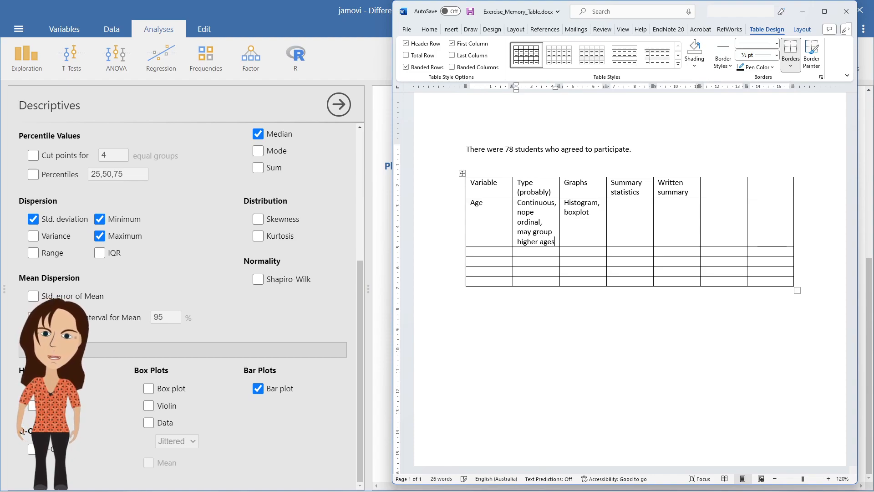
Extend Age's Graphs entry in the Word table with "; nope using bar chart instead"
{"action": "left_click", "coordinate": [598, 213]}
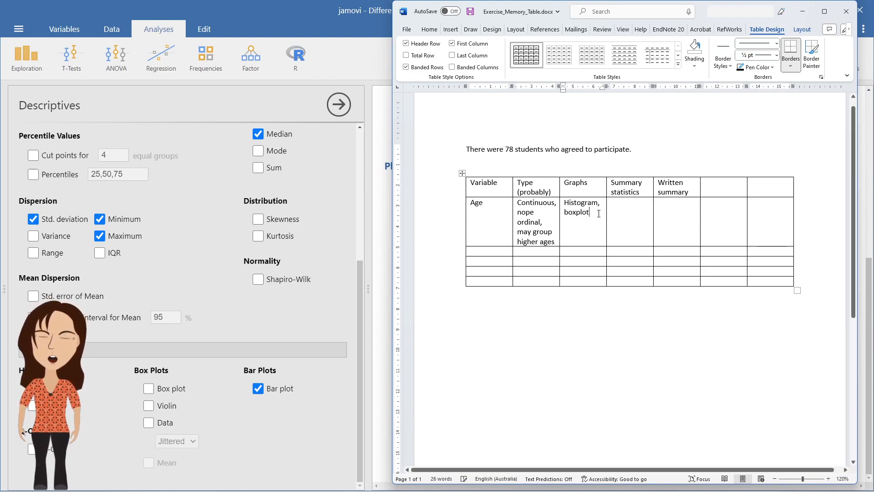
{"action": "type", "text": "; nope using"}
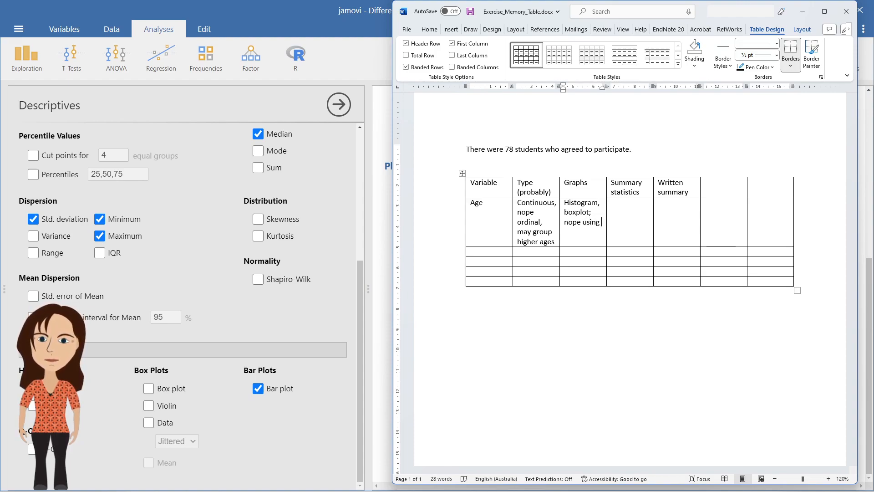
{"action": "type", "text": " bar chart instead"}
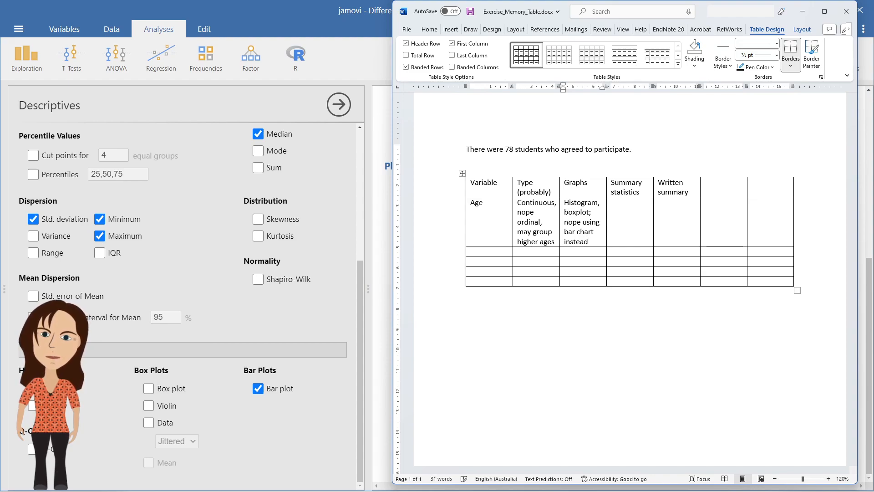
Enter "Counts (%)" as Age's summary statistics, resizing the Word window to consult the frequency table behind it
{"action": "left_click", "coordinate": [626, 226]}
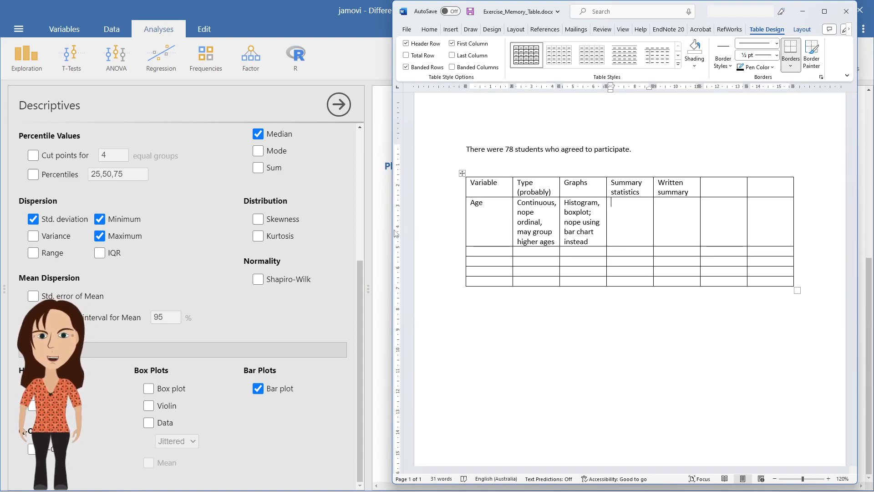
{"action": "left_click_drag", "start_coordinate": [394, 226], "coordinate": [463, 226]}
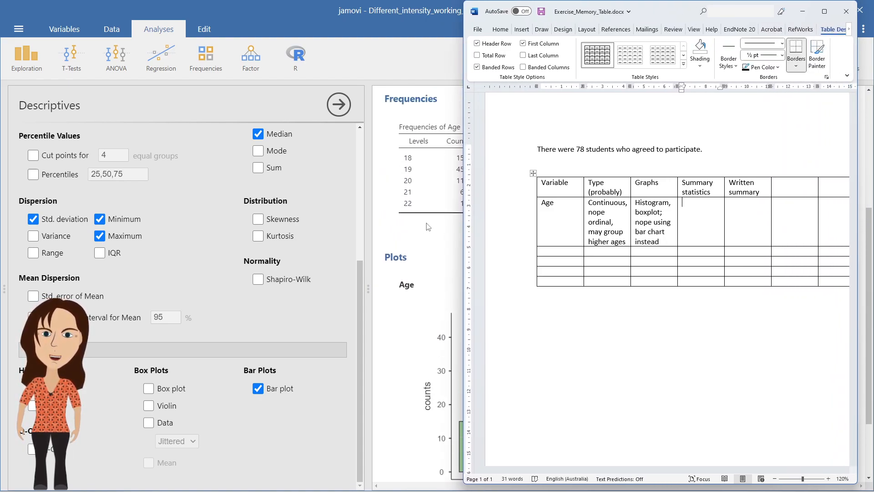
{"action": "left_click_drag", "start_coordinate": [463, 253], "coordinate": [485, 251]}
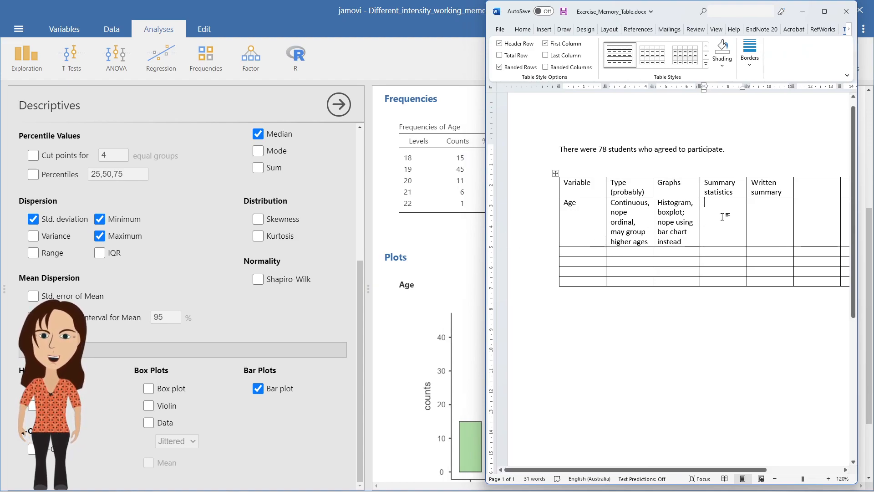
{"action": "type", "text": "Counts "}
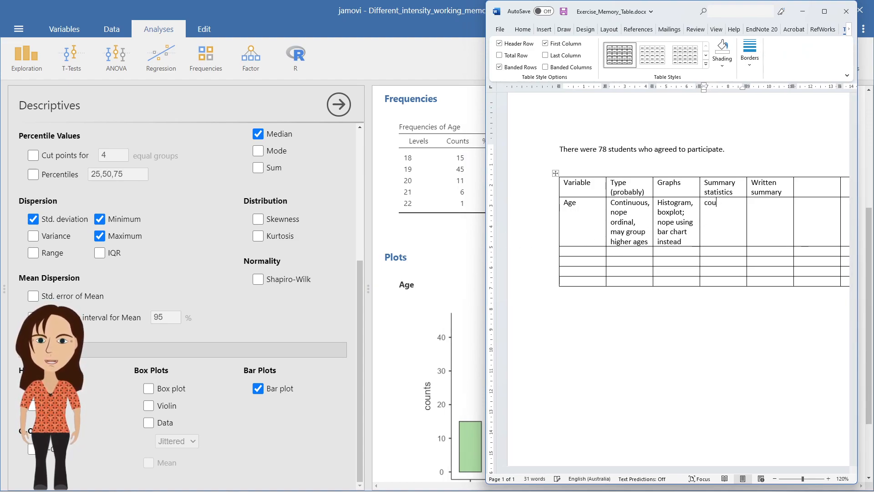
{"action": "type", "text": "(%"}
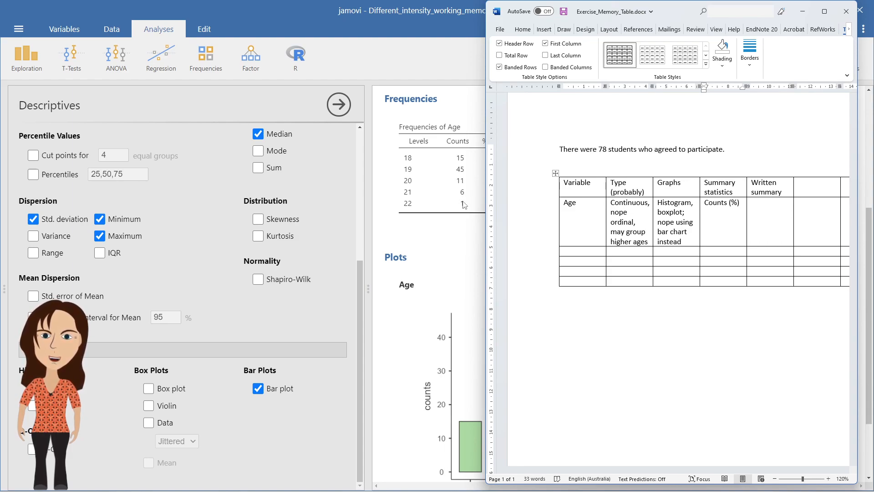
{"action": "left_click_drag", "start_coordinate": [486, 233], "coordinate": [527, 232]}
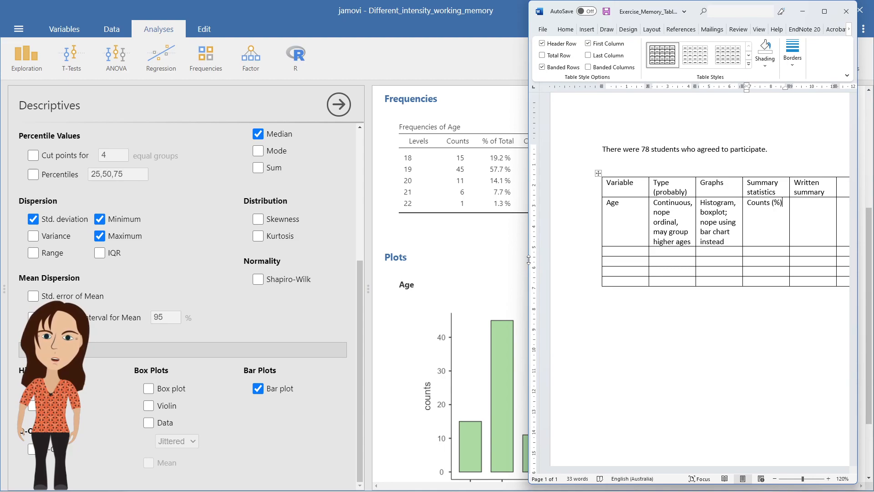
{"action": "left_click_drag", "start_coordinate": [528, 259], "coordinate": [440, 246]}
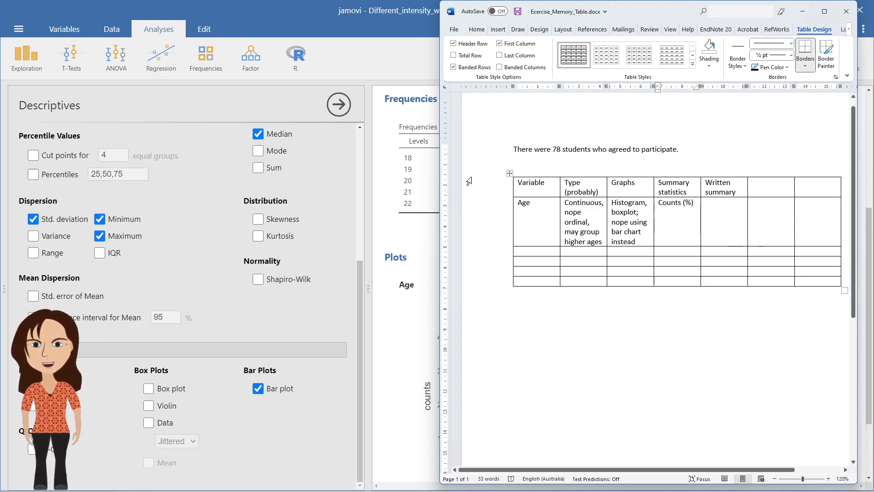
Switch to jamovi's data sheet, widen the Sex column to read its coding, and look through its values
{"action": "left_click", "coordinate": [103, 31]}
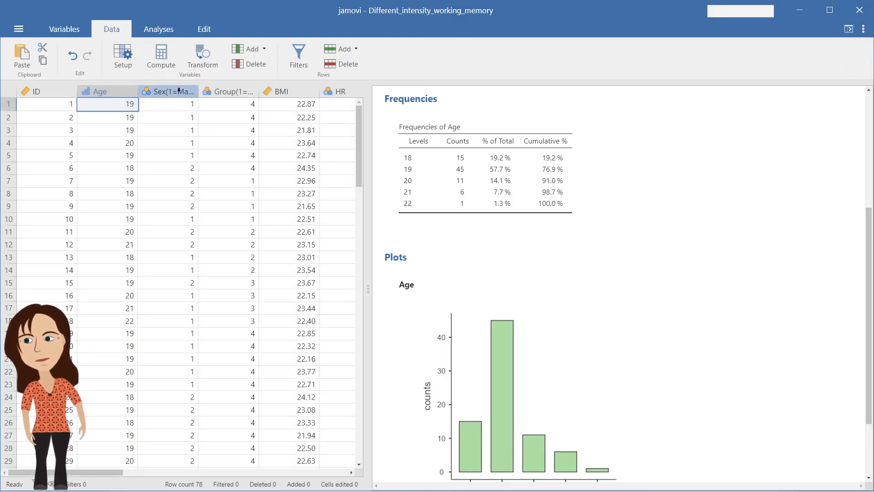
{"action": "left_click", "coordinate": [180, 90]}
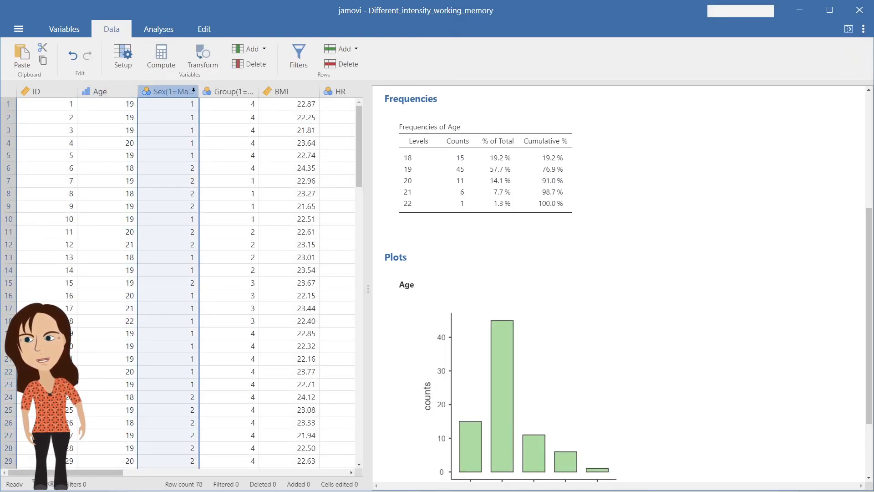
{"action": "left_click_drag", "start_coordinate": [199, 91], "coordinate": [223, 91]}
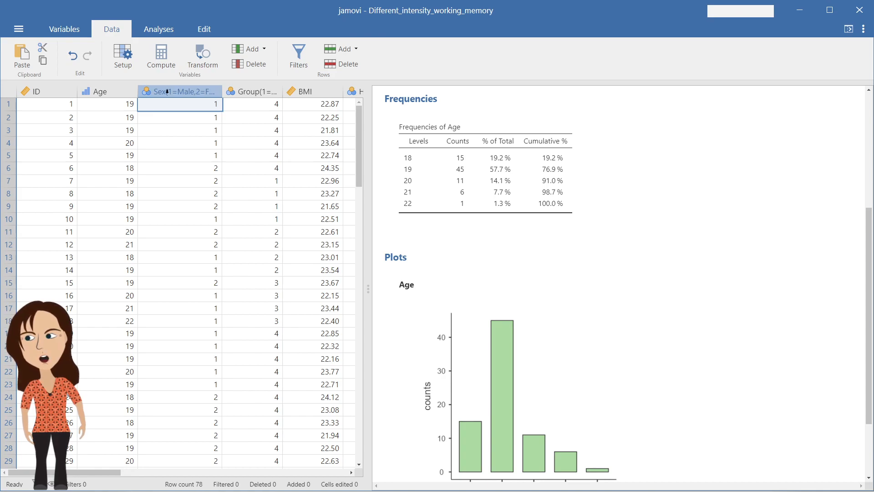
{"action": "scroll", "coordinate": [176, 144], "scroll_direction": "down", "scroll_amount": 4}
{"action": "scroll", "coordinate": [175, 143], "scroll_direction": "up", "scroll_amount": 6}
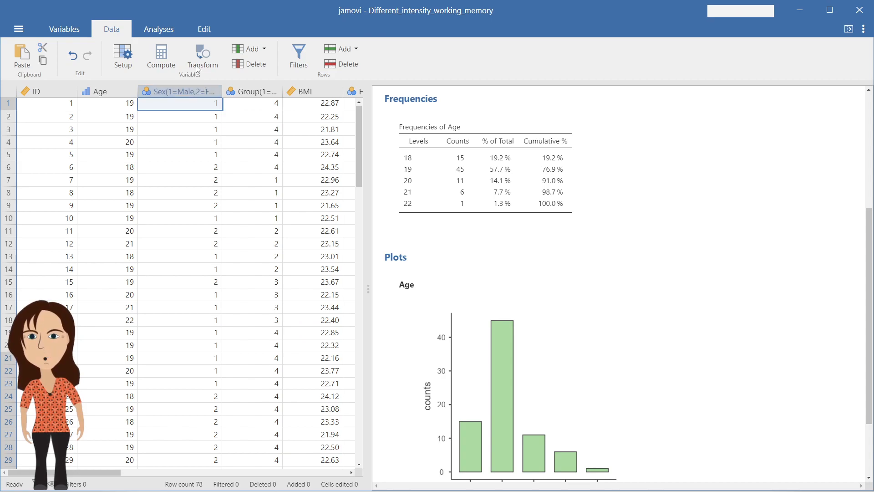
{"action": "left_click", "coordinate": [162, 30]}
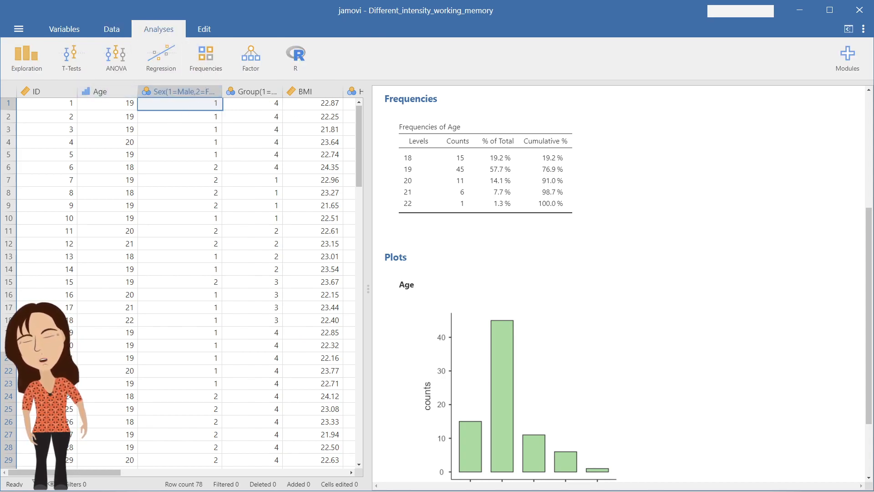
Switch to the Word table and fill the row below Age with Sex, nominal, barchart and "Counts (%)"
{"action": "key", "text": "alt+Tab"}
{"action": "left_click", "coordinate": [532, 251]}
{"action": "type", "text": "Sex"}
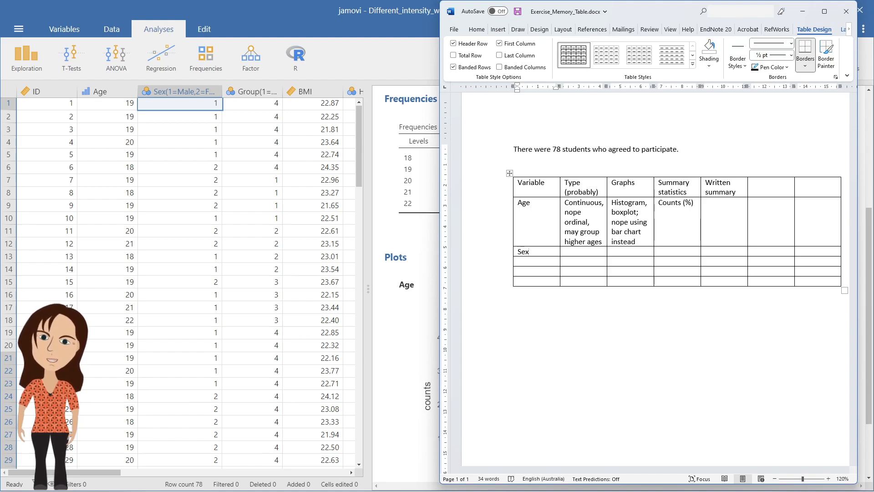
{"action": "key", "text": "Tab"}
{"action": "type", "text": "nominal"}
{"action": "key", "text": "Tab"}
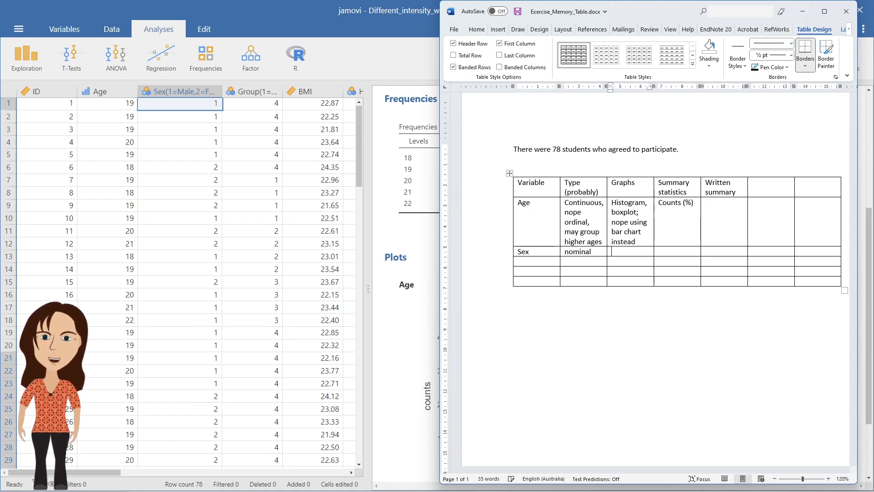
{"action": "type", "text": "barchart"}
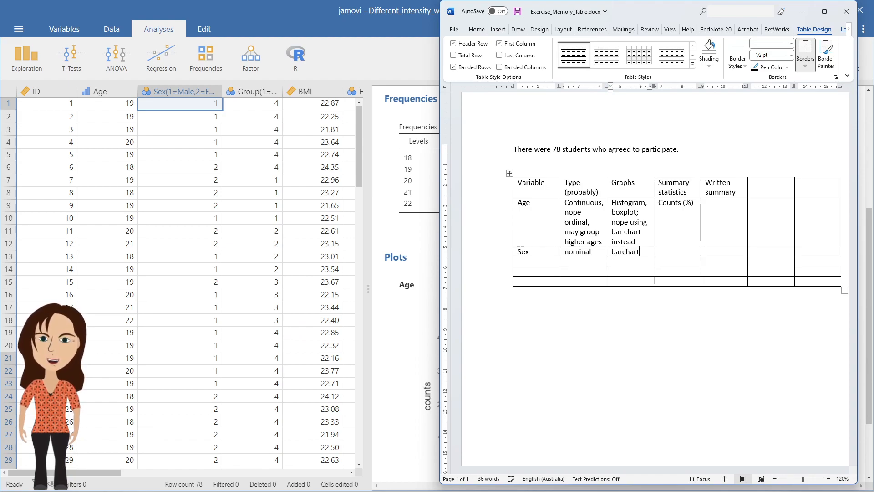
{"action": "key", "text": "Tab"}
{"action": "type", "text": "counts (%)"}
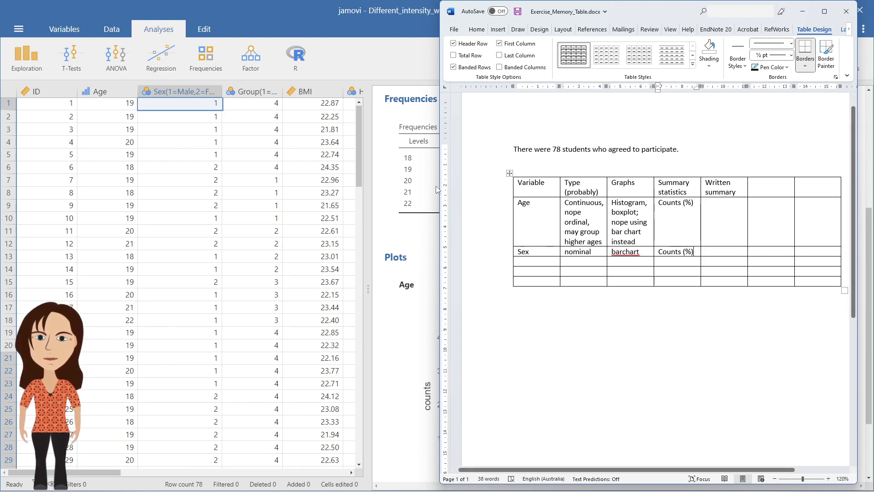
Switch to jamovi and create a new Descriptives analysis of Sex(1=Male,2=Female) with frequency tables
{"action": "left_click", "coordinate": [384, 152]}
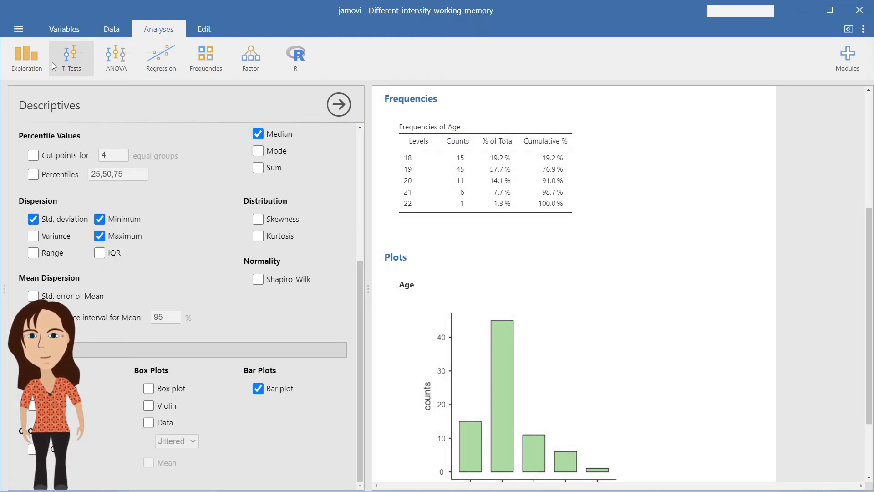
{"action": "left_click", "coordinate": [33, 58]}
{"action": "left_click", "coordinate": [39, 94]}
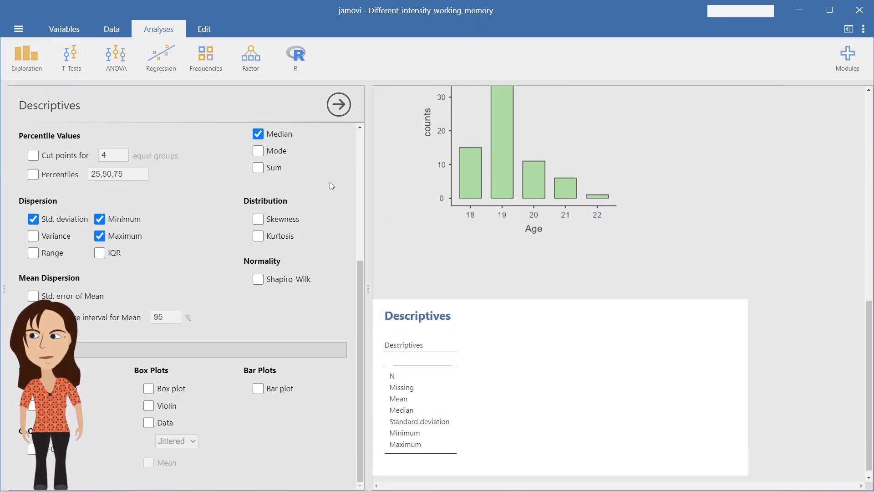
{"action": "scroll", "coordinate": [329, 169], "scroll_direction": "up", "scroll_amount": 5}
{"action": "left_click", "coordinate": [183, 151]}
{"action": "left_click", "coordinate": [305, 272]}
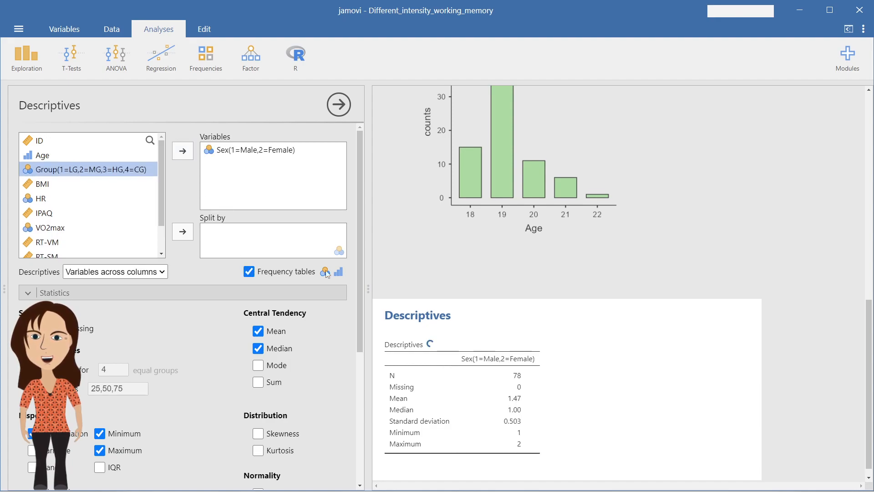
Add a bar plot to the Sex descriptives and review the plot and frequency table in the results
{"action": "scroll", "coordinate": [294, 296], "scroll_direction": "down", "scroll_amount": 5}
{"action": "left_click", "coordinate": [257, 387]}
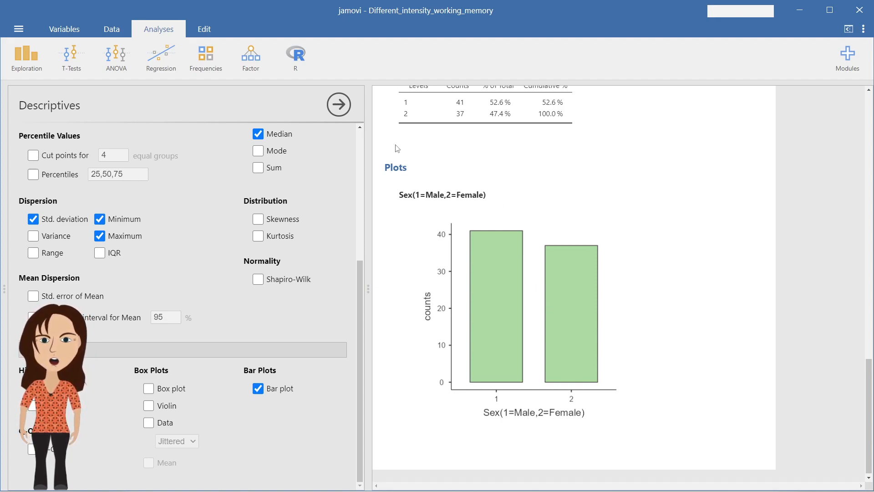
{"action": "scroll", "coordinate": [396, 146], "scroll_direction": "up", "scroll_amount": 2}
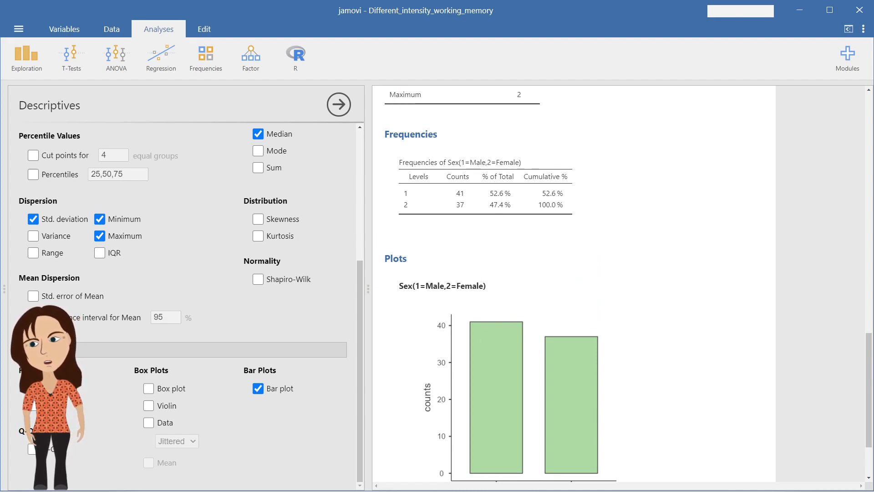
Return to jamovi's data sheet and select the Group column to examine its values
{"action": "key", "text": "alt+Tab"}
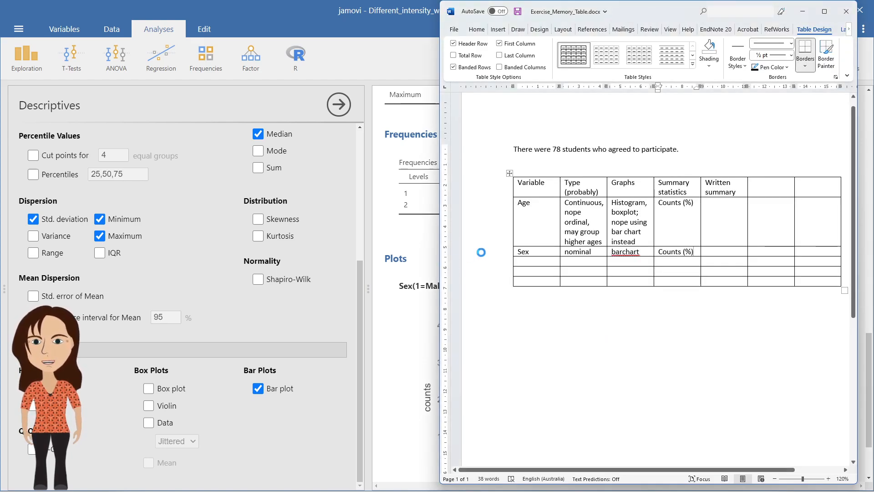
{"action": "left_click", "coordinate": [114, 31]}
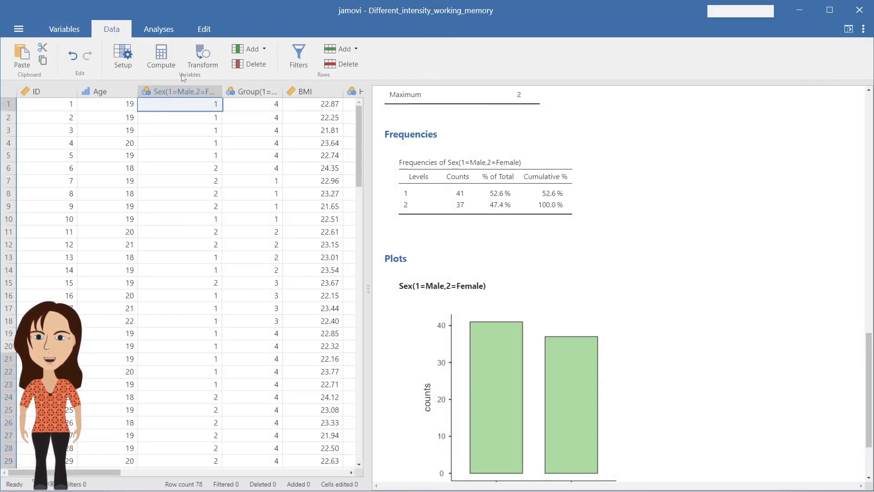
{"action": "left_click", "coordinate": [253, 96]}
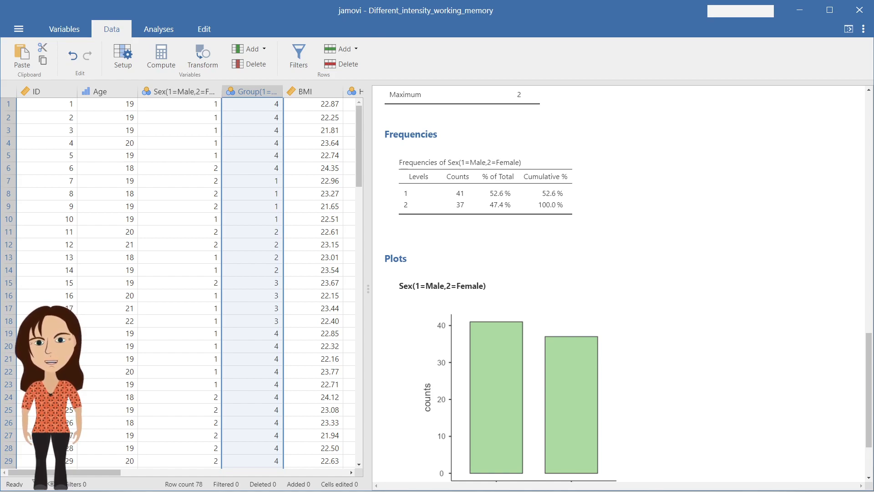
Switch to the Word table and enter "Groups" as the variable in the row below Sex
{"action": "key", "text": "alt+Tab"}
{"action": "left_click", "coordinate": [542, 261]}
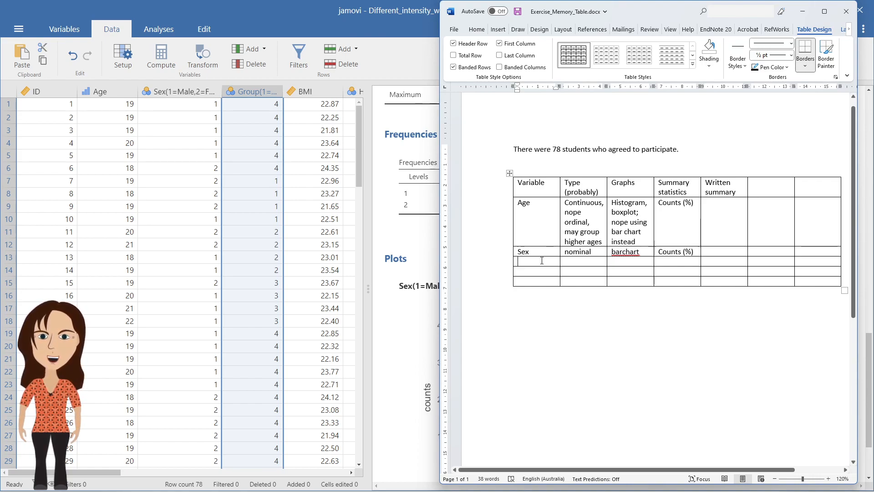
{"action": "type", "text": "Gou"}
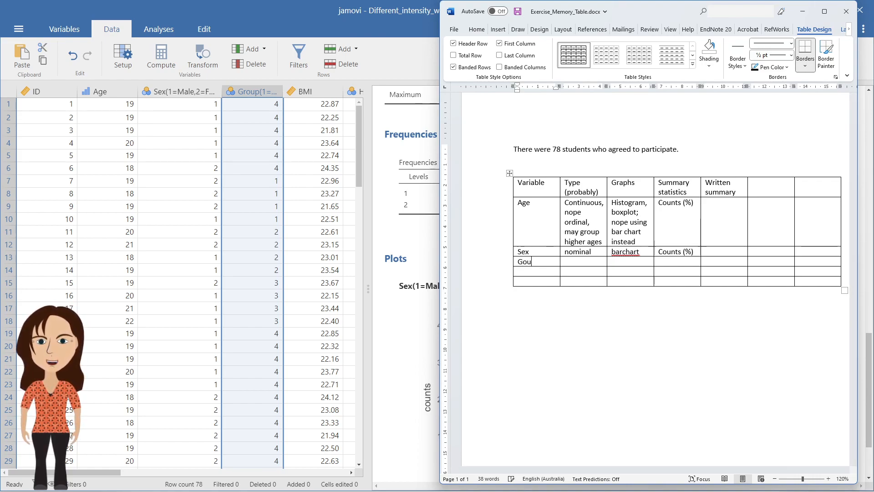
{"action": "key", "text": "BackSpace"}
{"action": "key", "text": "BackSpace"}
{"action": "type", "text": "roups"}
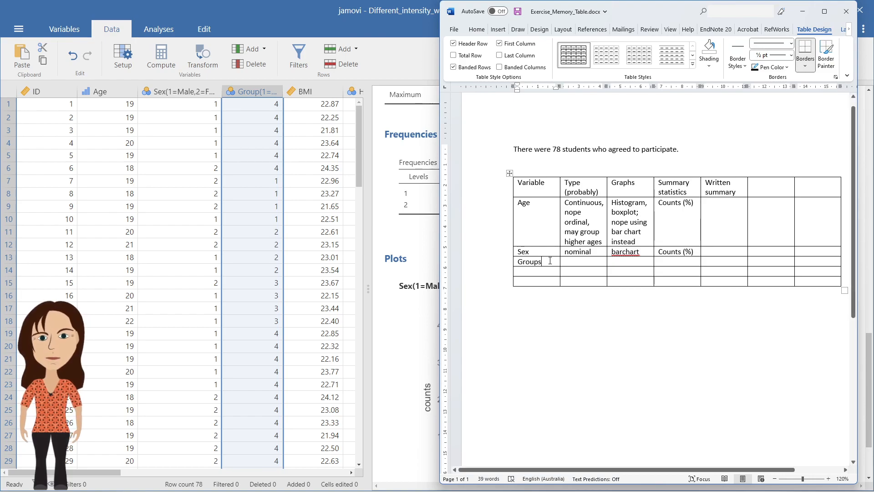
Enter "Nominal" as the type and "barchart" as the graph for Groups
{"action": "left_click", "coordinate": [581, 261]}
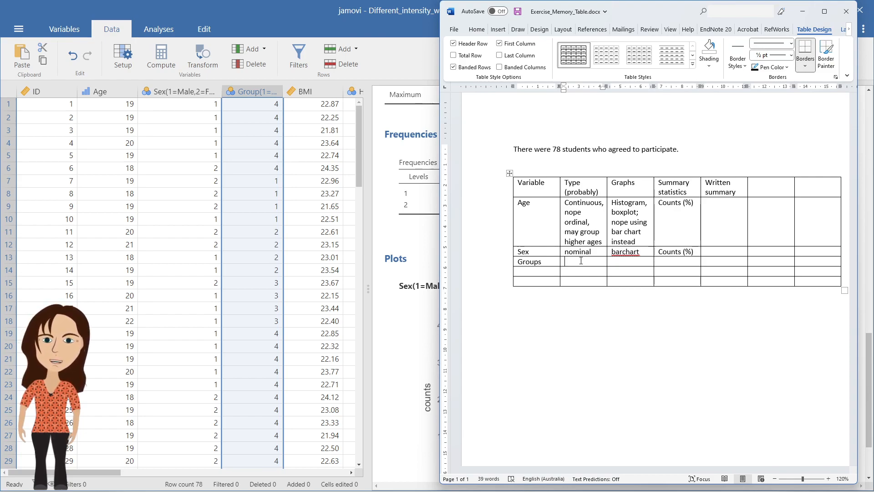
{"action": "type", "text": "nomi"}
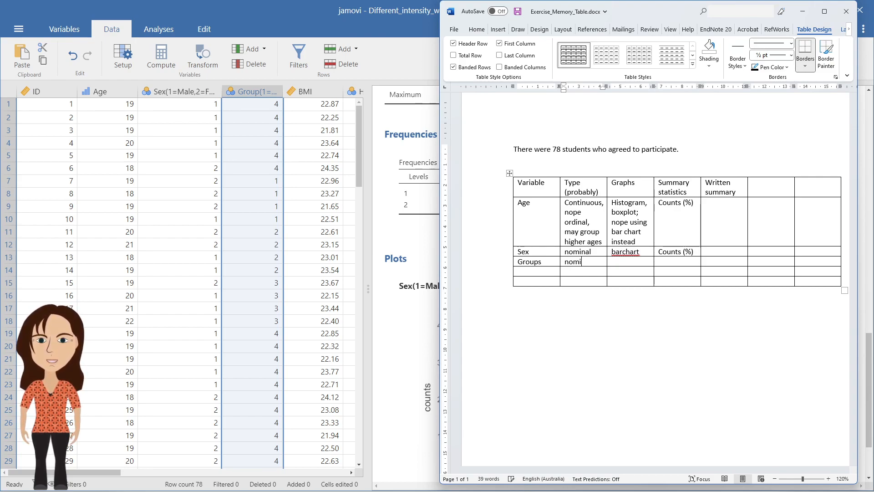
{"action": "type", "text": "nal"}
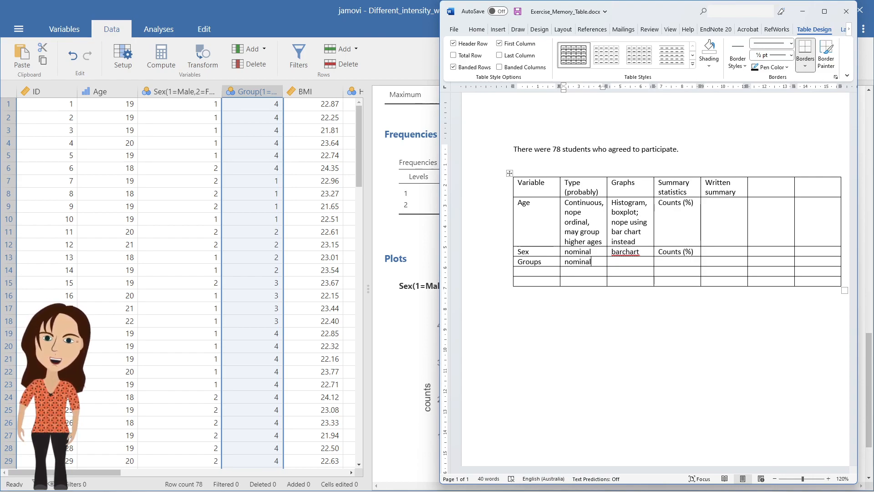
{"action": "key", "text": "Tab"}
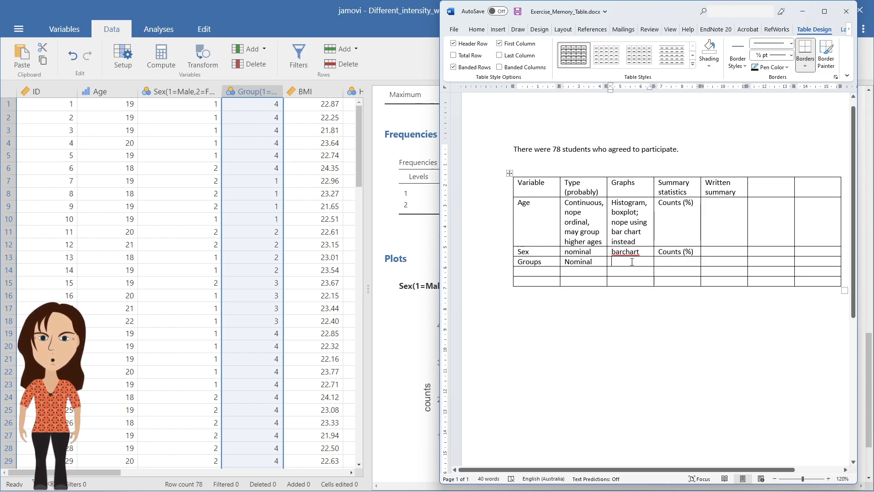
{"action": "type", "text": "barchart"}
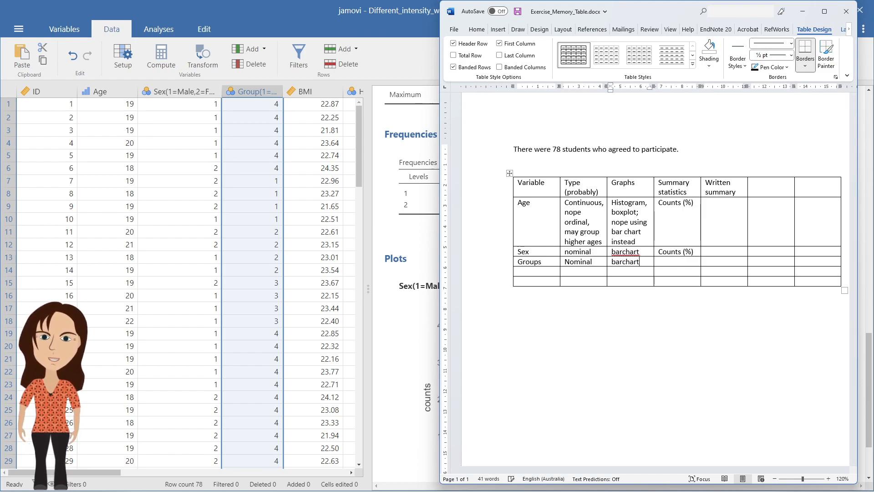
Enter "Counts (%)" as the summary statistics for Groups
{"action": "left_click", "coordinate": [673, 259]}
{"action": "type", "text": "Counts (%"}
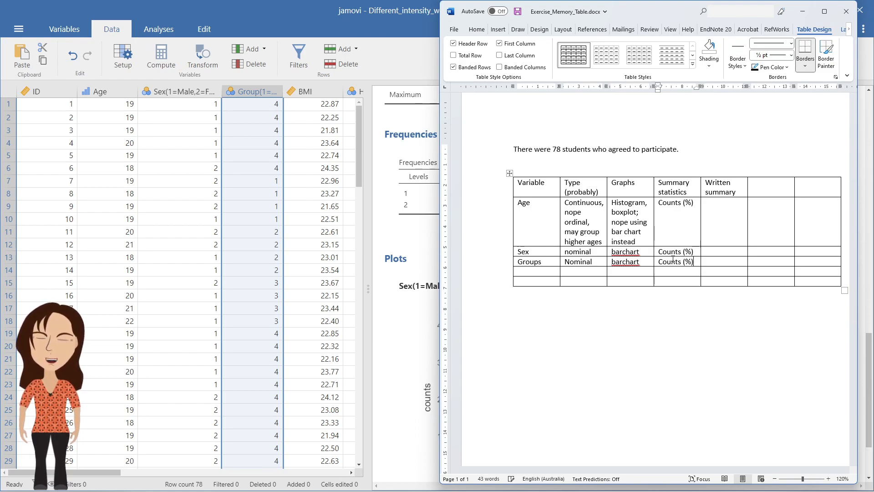
Switch to jamovi and create a new Descriptives analysis with Group as its variable
{"action": "left_click", "coordinate": [255, 92]}
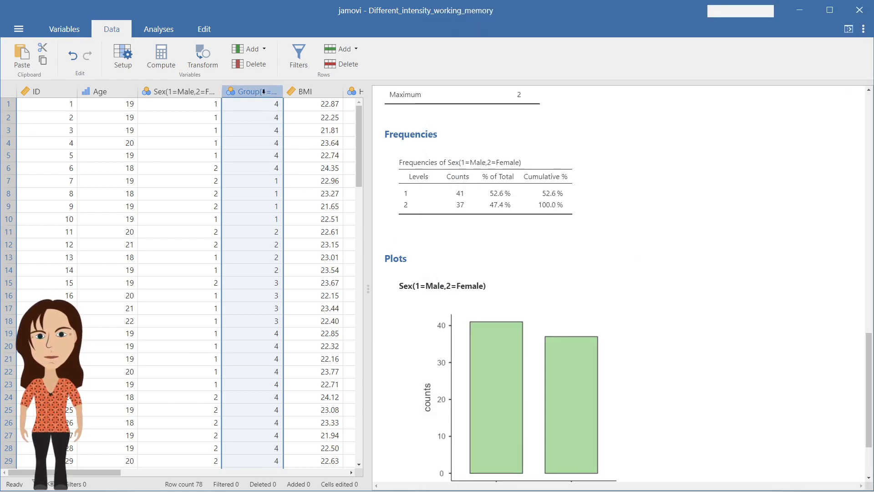
{"action": "left_click", "coordinate": [169, 33]}
{"action": "left_click", "coordinate": [30, 59]}
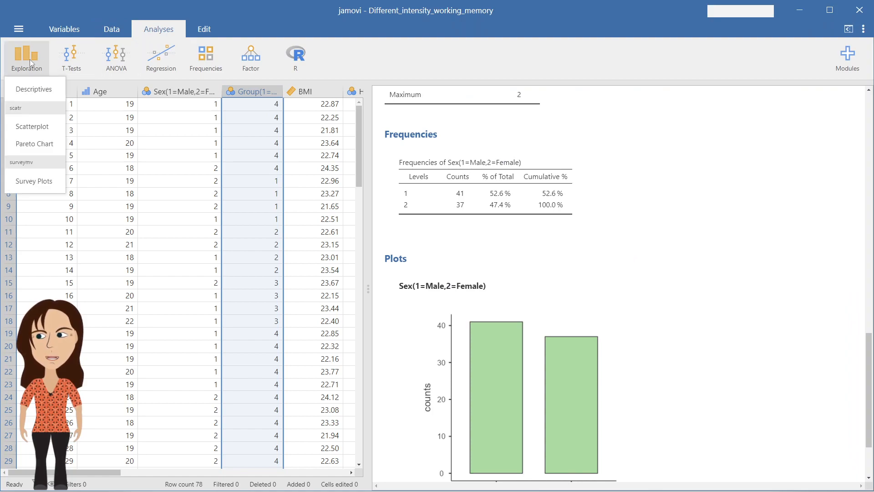
{"action": "left_click", "coordinate": [31, 90]}
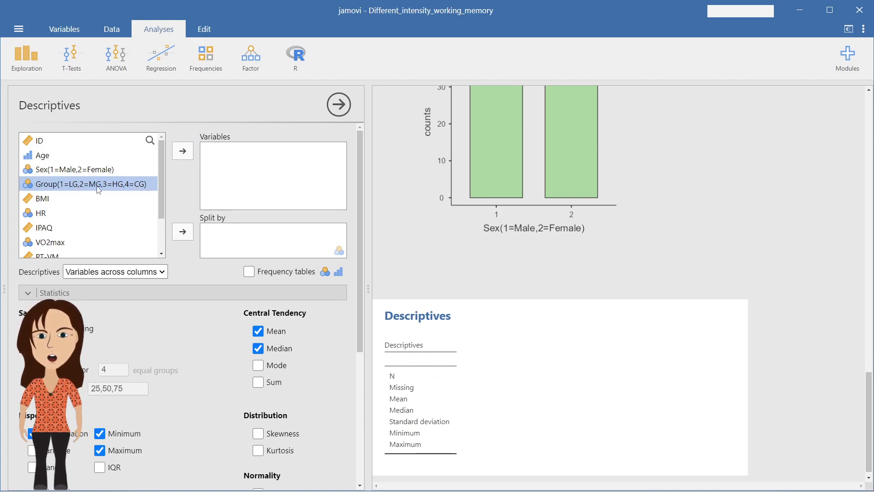
{"action": "left_click", "coordinate": [183, 150]}
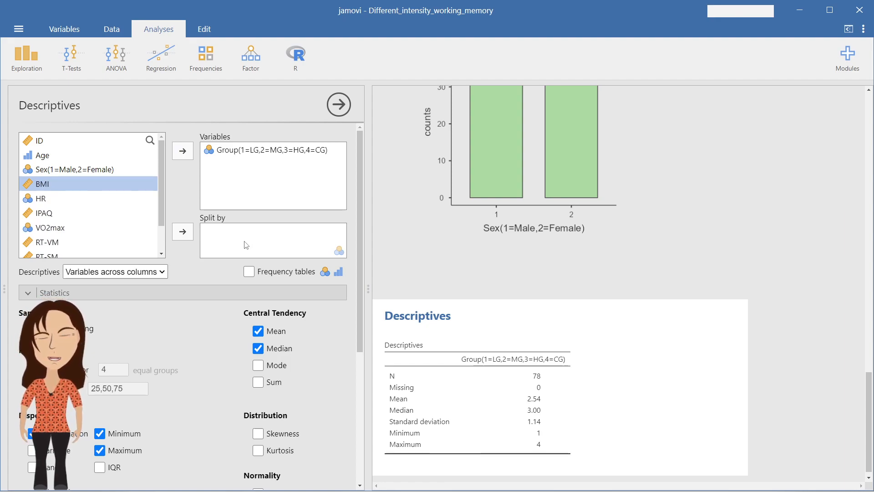
Add a bar plot to the Group descriptives and review it with the statistics table
{"action": "scroll", "coordinate": [239, 270], "scroll_direction": "down", "scroll_amount": 5}
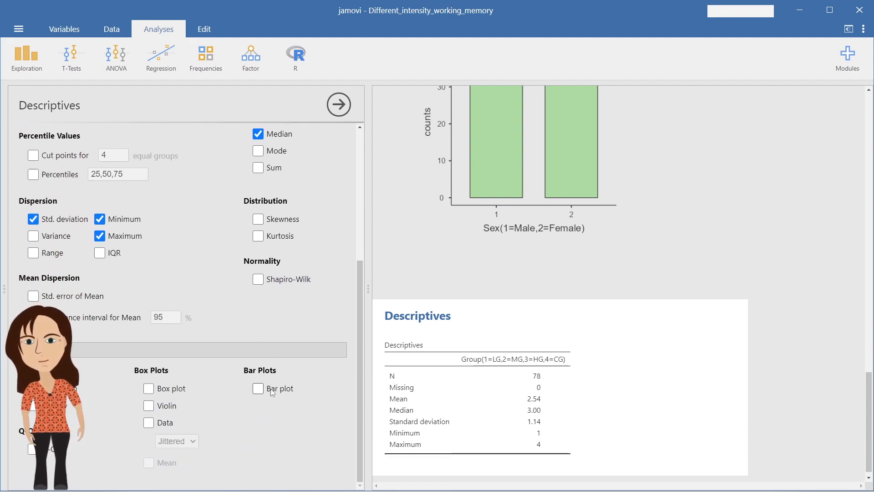
{"action": "left_click", "coordinate": [260, 389]}
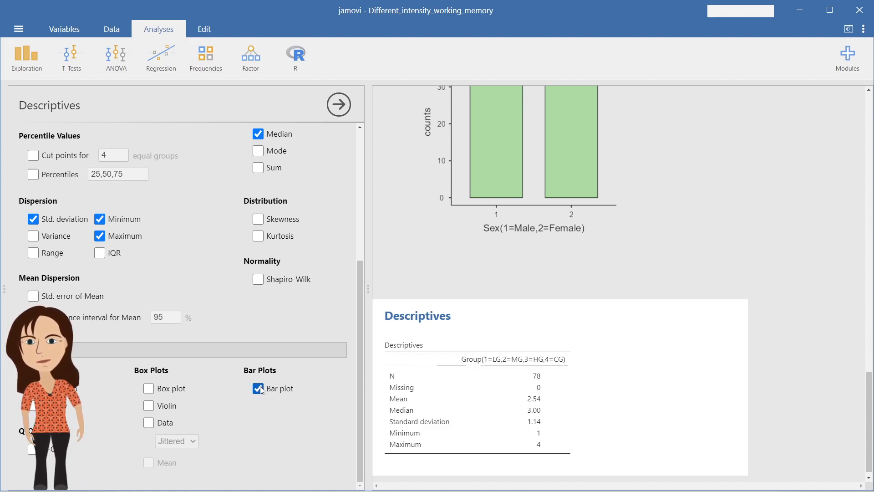
{"action": "scroll", "coordinate": [522, 323], "scroll_direction": "down", "scroll_amount": 3}
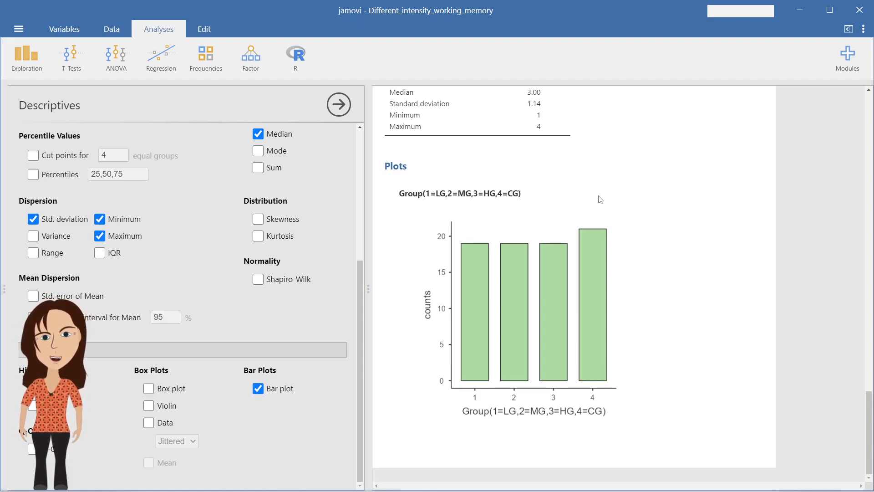
{"action": "scroll", "coordinate": [599, 200], "scroll_direction": "up", "scroll_amount": 2}
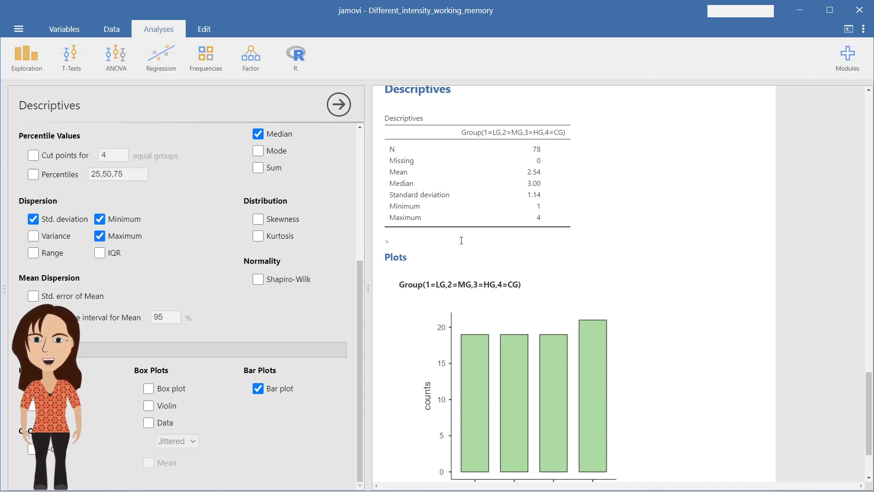
Remove the mean and median from the Group descriptives and add a frequency table
{"action": "scroll", "coordinate": [362, 272], "scroll_direction": "up", "scroll_amount": 5}
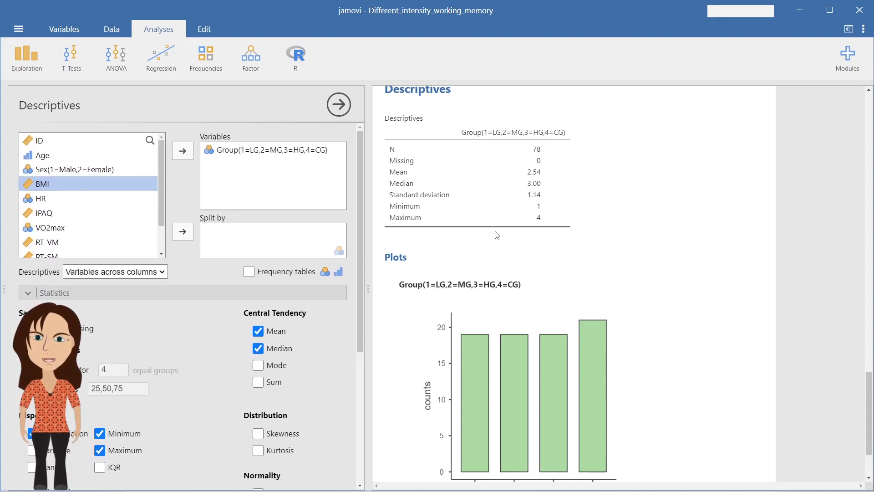
{"action": "left_click", "coordinate": [259, 331]}
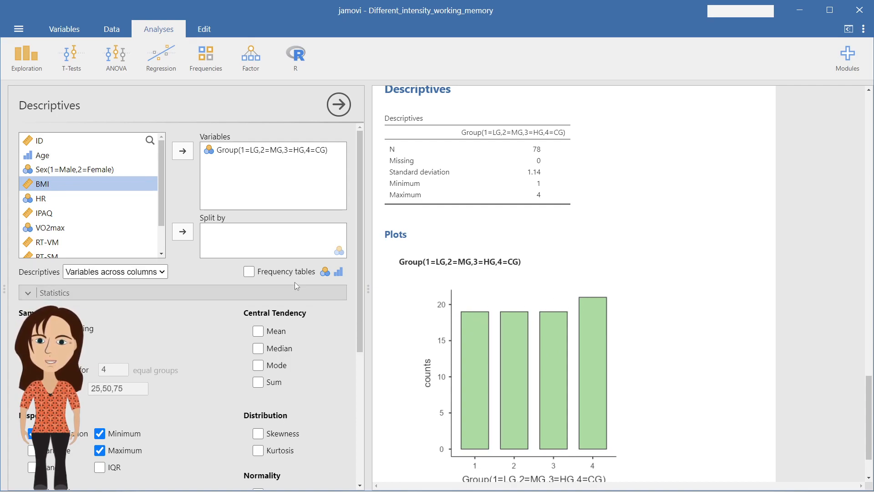
{"action": "left_click", "coordinate": [249, 271]}
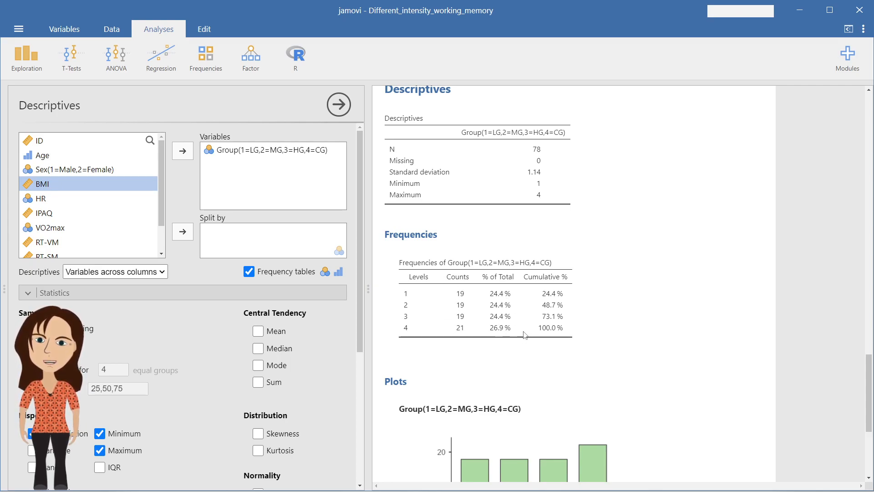
{"action": "scroll", "coordinate": [526, 330], "scroll_direction": "down", "scroll_amount": 4}
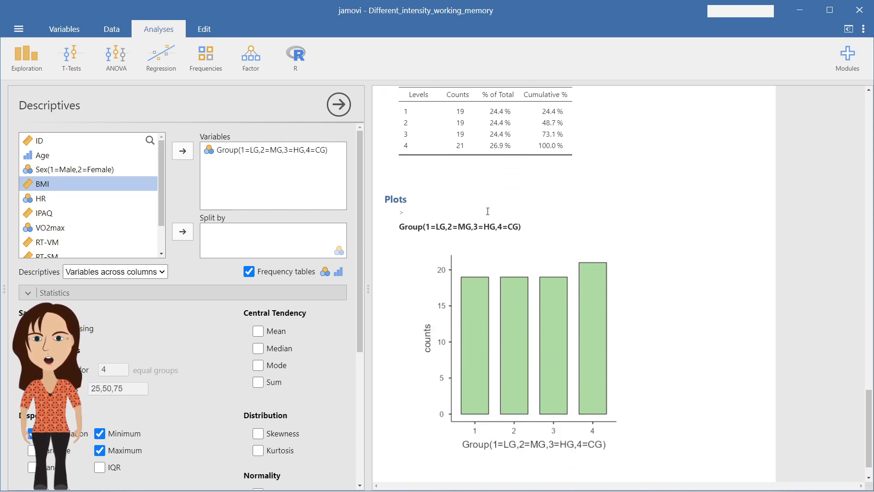
Return to the data sheet and select the BMI column to examine its values
{"action": "left_click", "coordinate": [111, 29]}
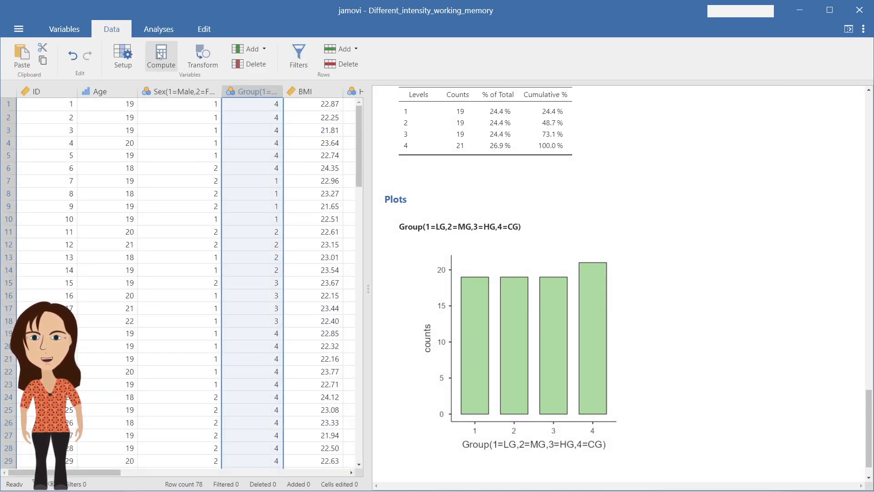
{"action": "left_click", "coordinate": [296, 95]}
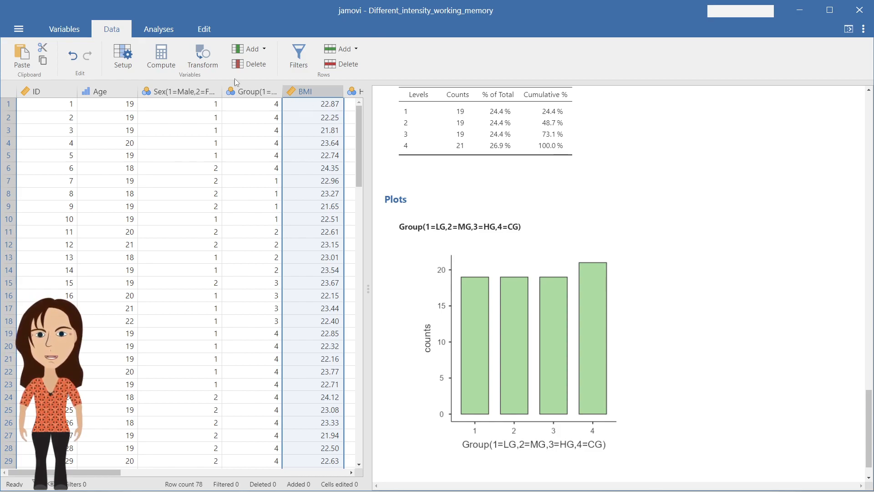
Switch to the Word table and fill the row below Groups with variable "BMI", type "continuous" and graphs "Histogram, boxplot"
{"action": "key", "text": "alt+Tab"}
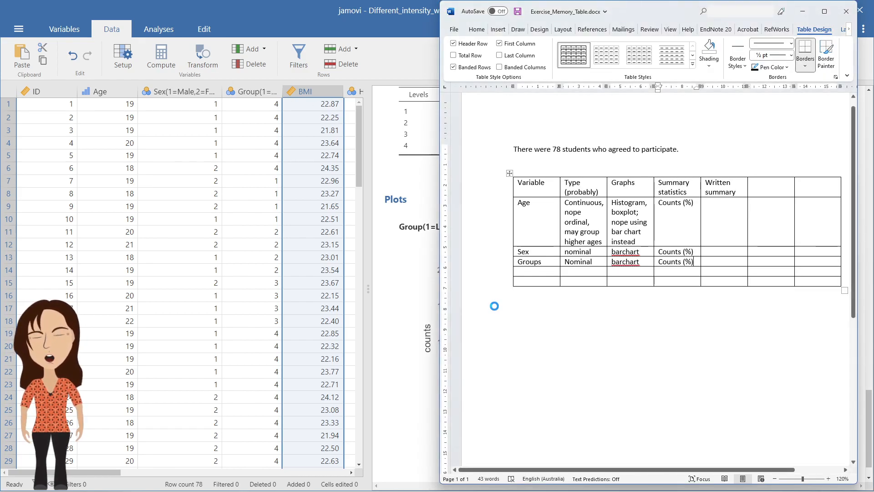
{"action": "left_click", "coordinate": [544, 272]}
{"action": "type", "text": "BMI"}
{"action": "key", "text": "Tab"}
{"action": "type", "text": "x"}
{"action": "key", "text": "BackSpace"}
{"action": "type", "text": "continuous"}
{"action": "key", "text": "Tab"}
{"action": "type", "text": "histogram, boxplot"}
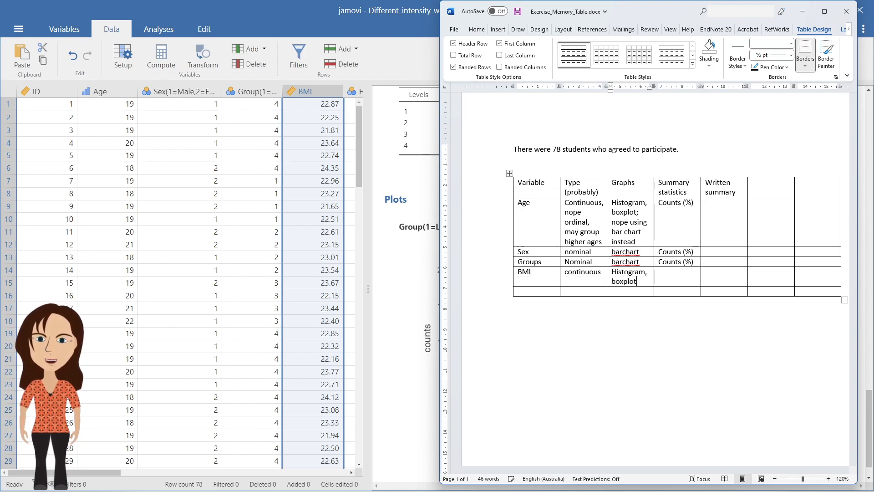
Enter "Mean (sd)" and, on a second line, "Median (q1,q3)[min, max]" as the summary statistics for BMI
{"action": "left_click", "coordinate": [679, 277]}
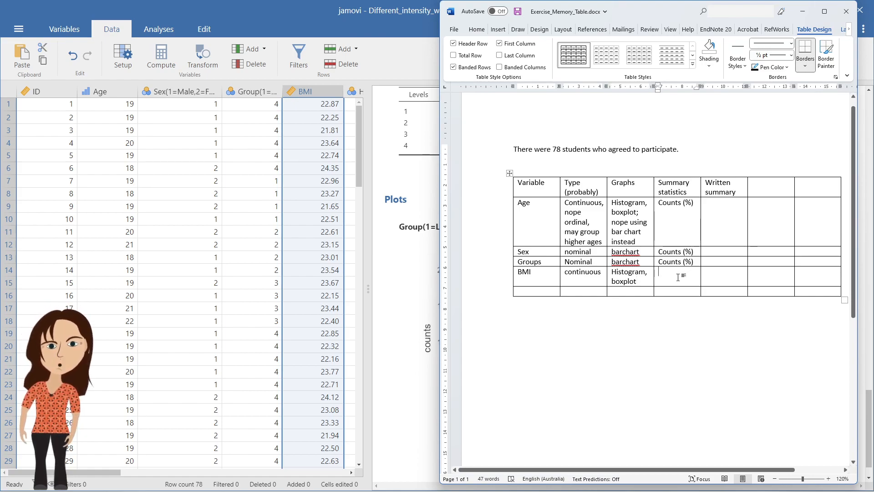
{"action": "type", "text": "Mean, "}
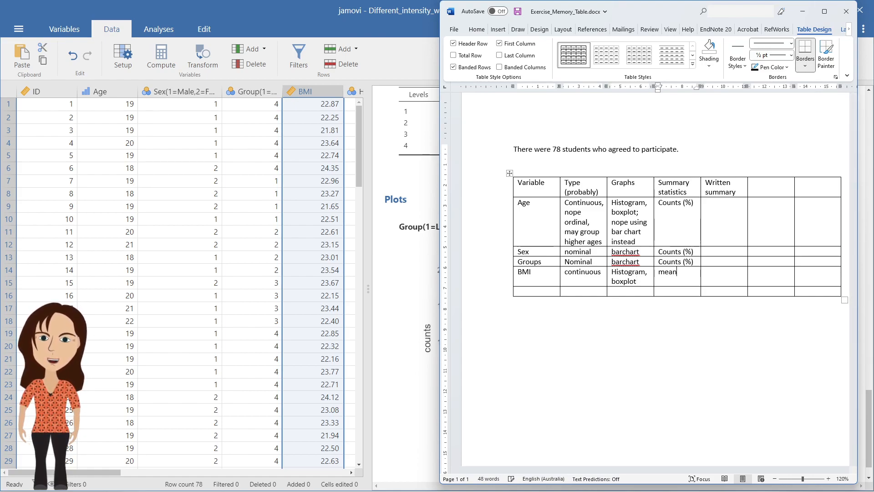
{"action": "type", "text": "(sd)"}
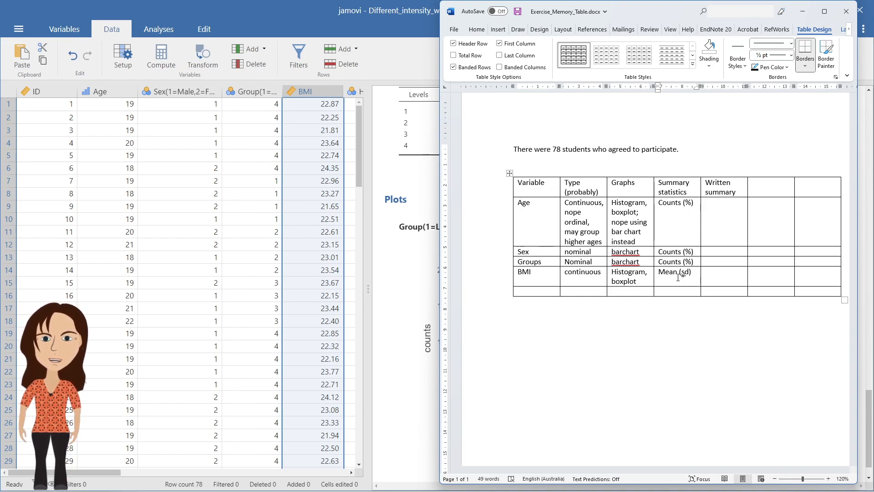
{"action": "key", "text": "Return"}
{"action": "type", "text": "Median ("}
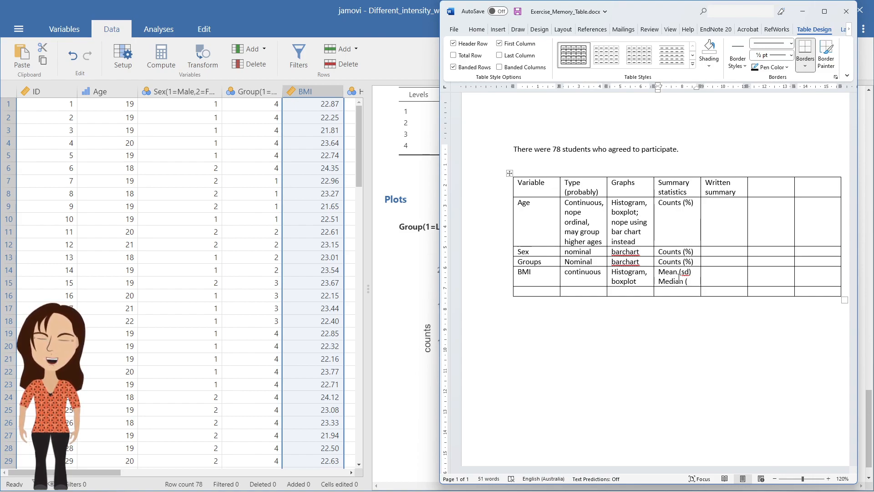
{"action": "type", "text": "q1,q1"}
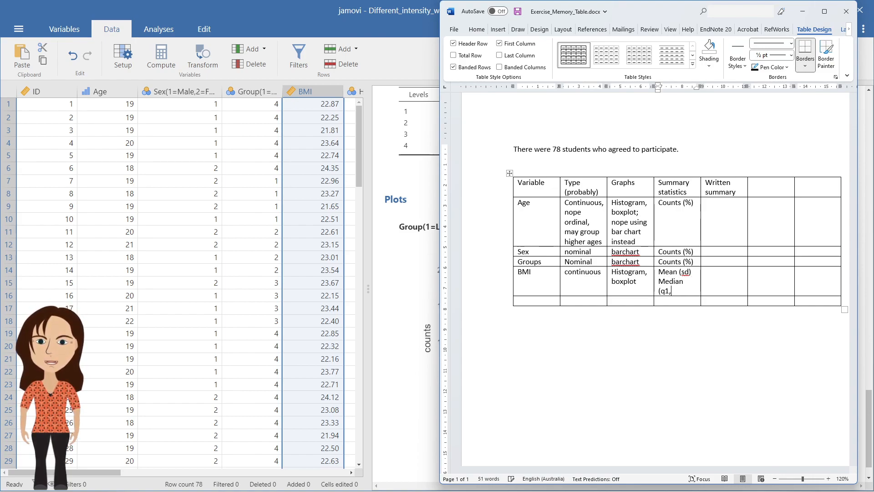
{"action": "key", "text": "BackSpace"}
{"action": "type", "text": "3)"}
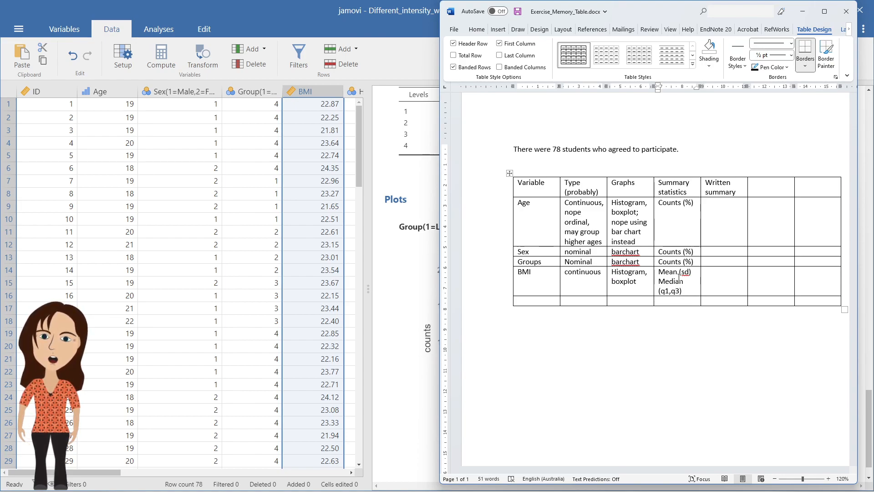
{"action": "type", "text": "[min, max]"}
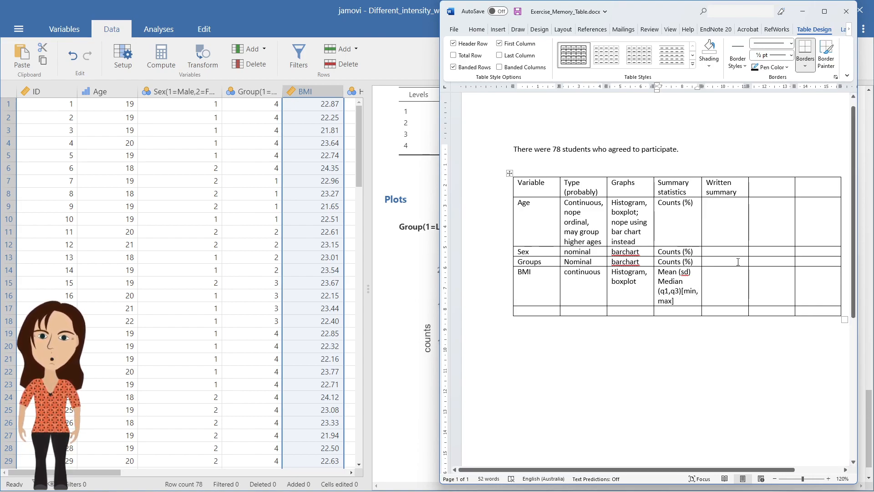
Widen the table's Written summary column and then its Summary statistics column so the BMI median entry fits on one line
{"action": "left_click_drag", "start_coordinate": [747, 280], "coordinate": [787, 279]}
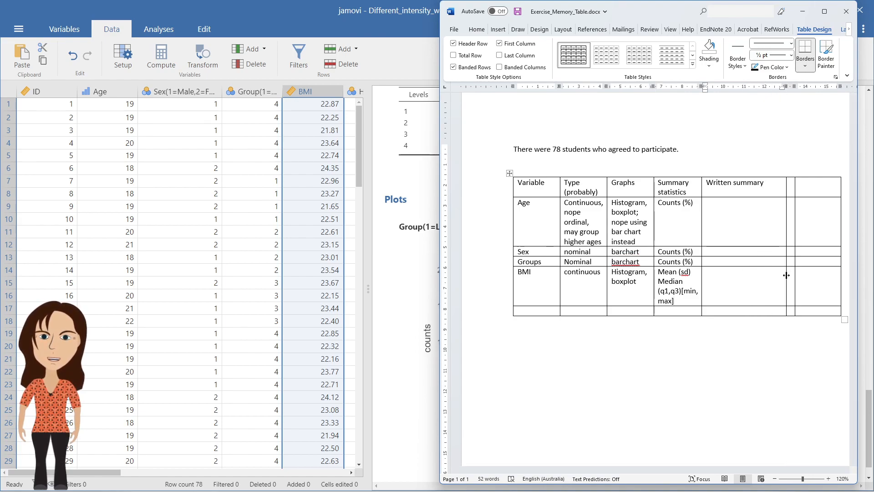
{"action": "left_click_drag", "start_coordinate": [703, 284], "coordinate": [752, 282]}
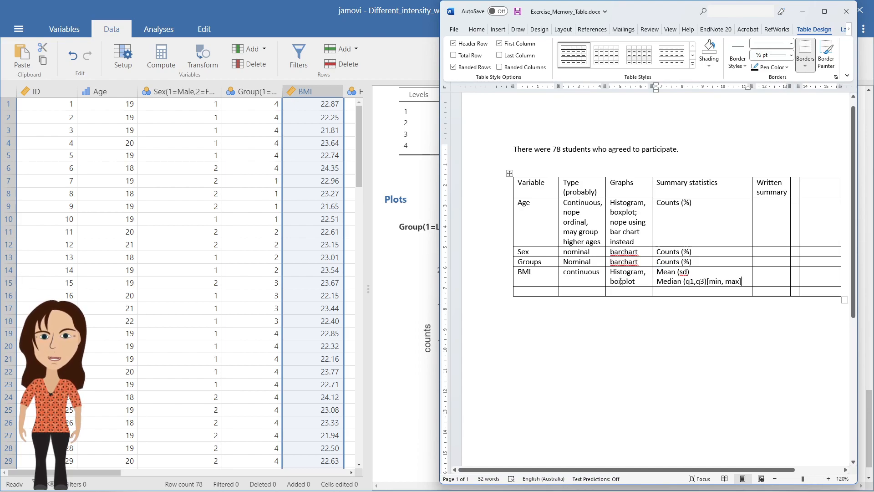
Switch to jamovi and create a new Descriptives analysis with BMI as its variable
{"action": "left_click", "coordinate": [326, 91]}
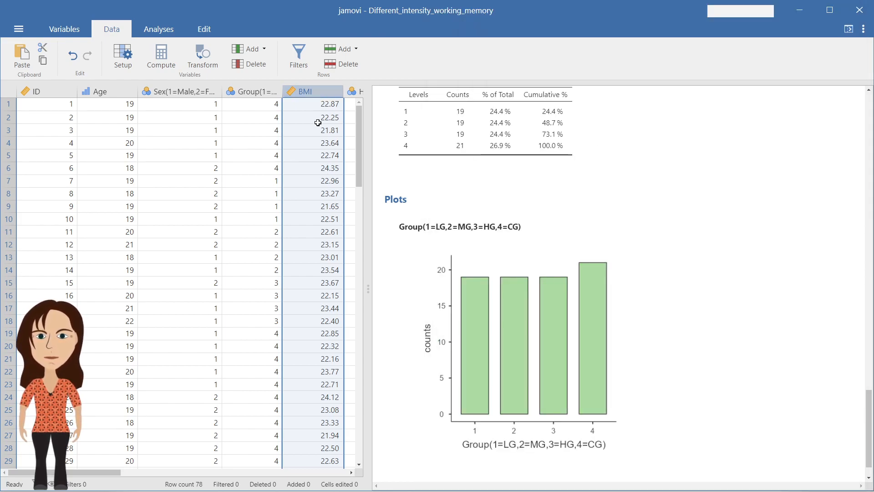
{"action": "left_click", "coordinate": [162, 32]}
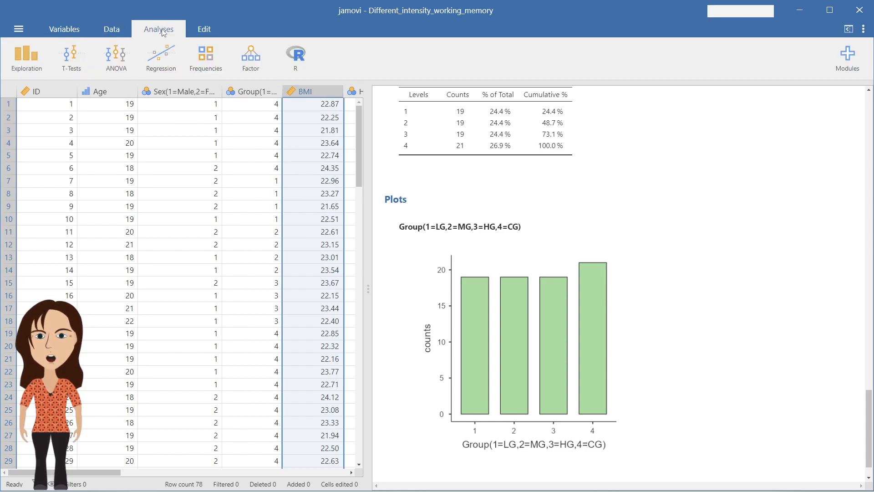
{"action": "left_click", "coordinate": [39, 58]}
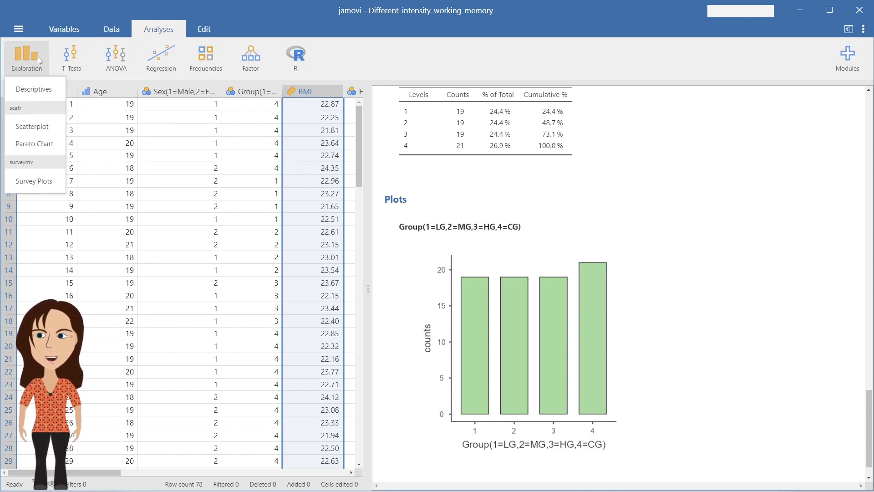
{"action": "left_click", "coordinate": [35, 89]}
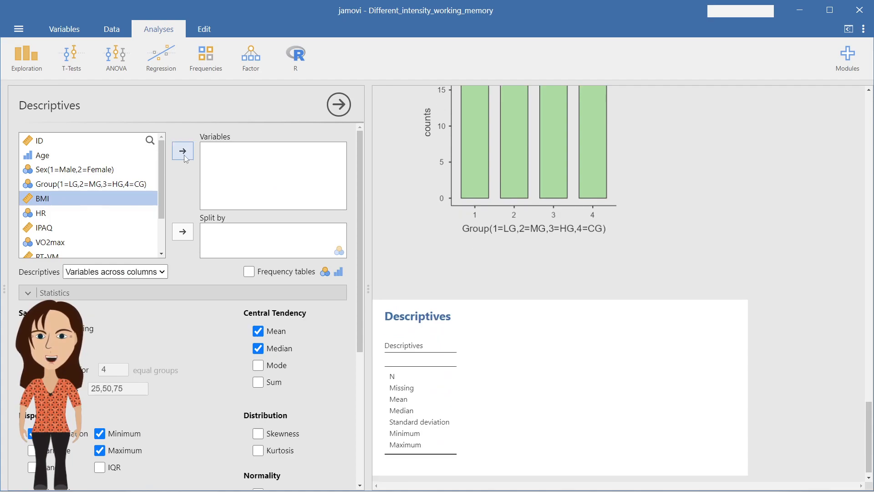
{"action": "left_click", "coordinate": [184, 156]}
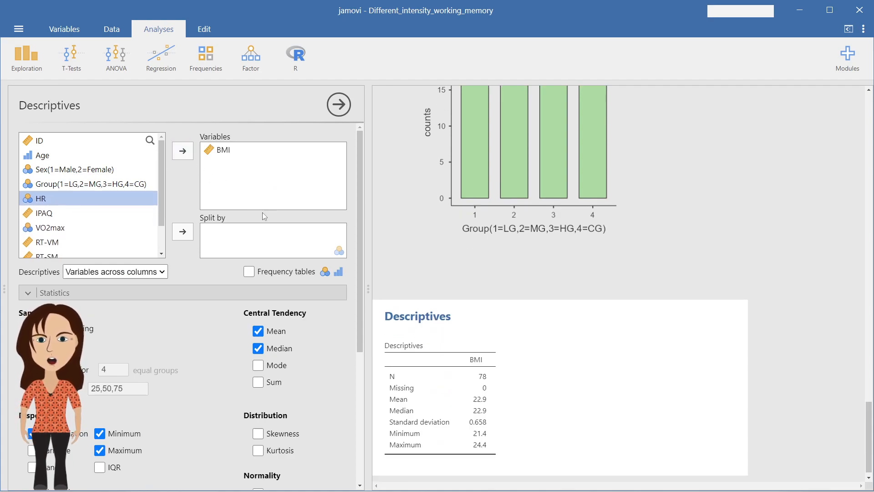
Add a histogram and a box plot to the BMI descriptives and review them with the statistics table
{"action": "scroll", "coordinate": [314, 274], "scroll_direction": "down", "scroll_amount": 5}
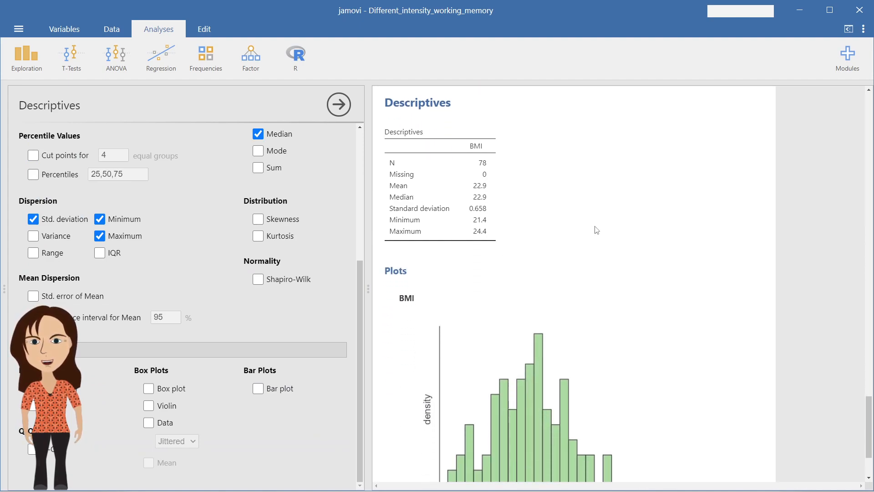
{"action": "left_click", "coordinate": [149, 388]}
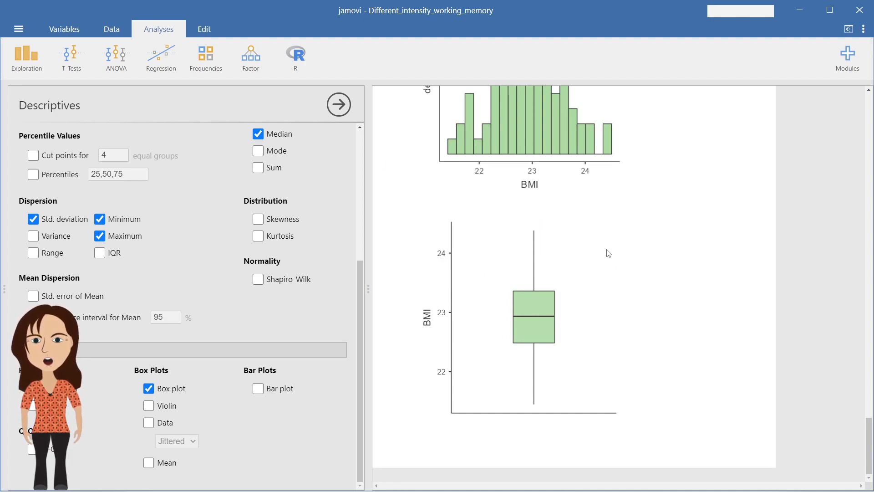
{"action": "scroll", "coordinate": [608, 253], "scroll_direction": "up", "scroll_amount": 5}
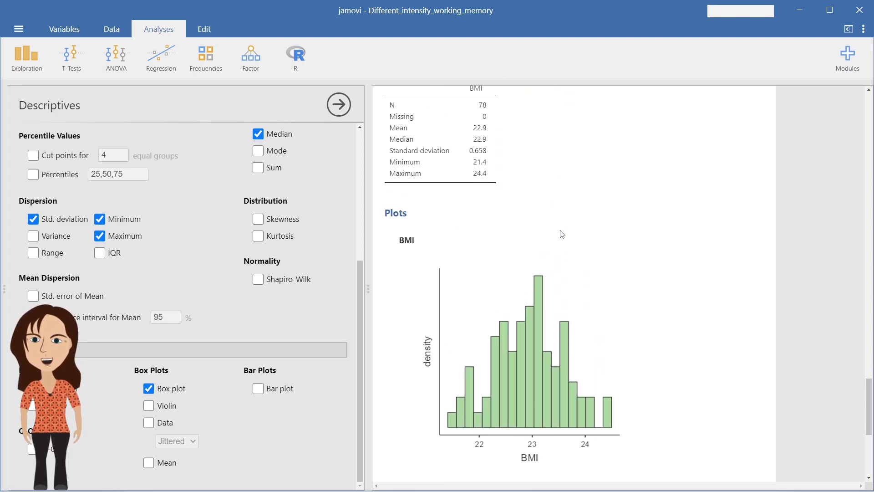
{"action": "scroll", "coordinate": [537, 210], "scroll_direction": "up", "scroll_amount": 2}
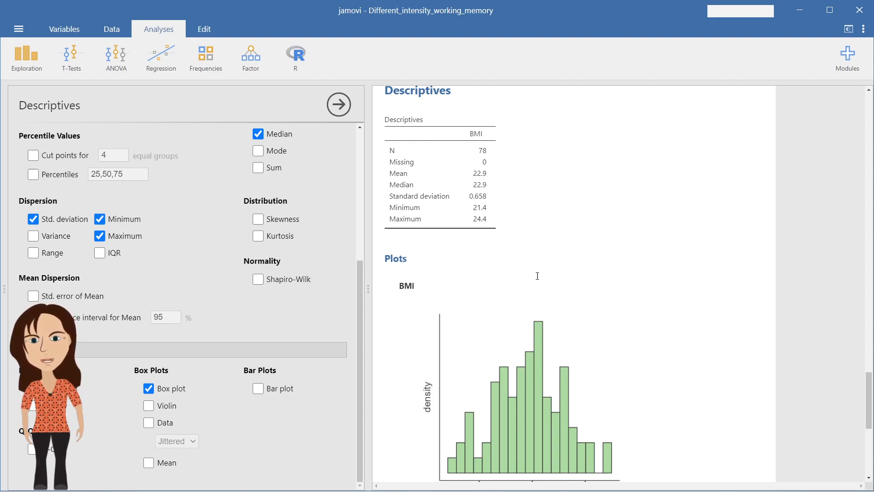
Review the BMI plots and statistics, then switch to the Word table and highlight "Mean (sd)" in the BMI row in yellow
{"action": "scroll", "coordinate": [536, 277], "scroll_direction": "down", "scroll_amount": 6}
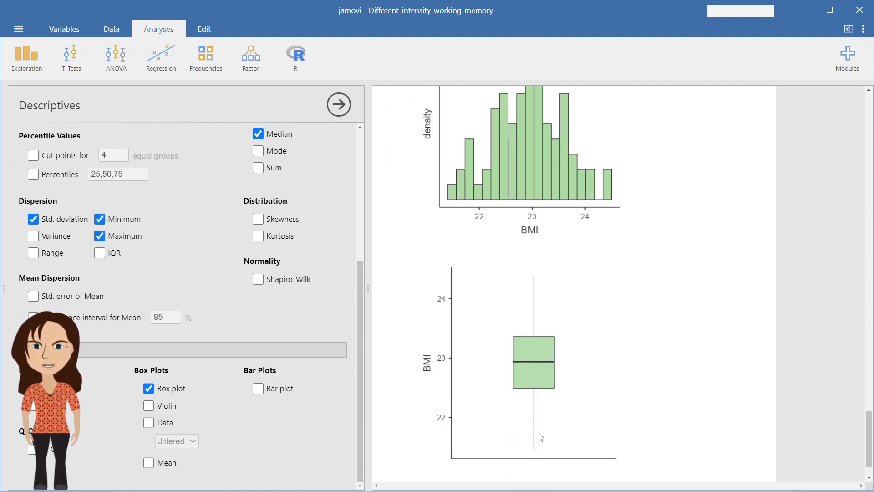
{"action": "scroll", "coordinate": [492, 158], "scroll_direction": "up", "scroll_amount": 3}
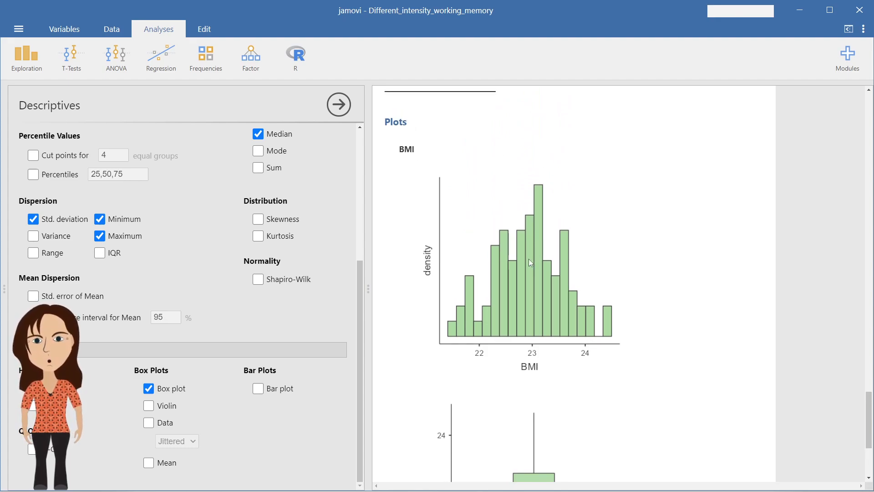
{"action": "scroll", "coordinate": [526, 243], "scroll_direction": "up", "scroll_amount": 2}
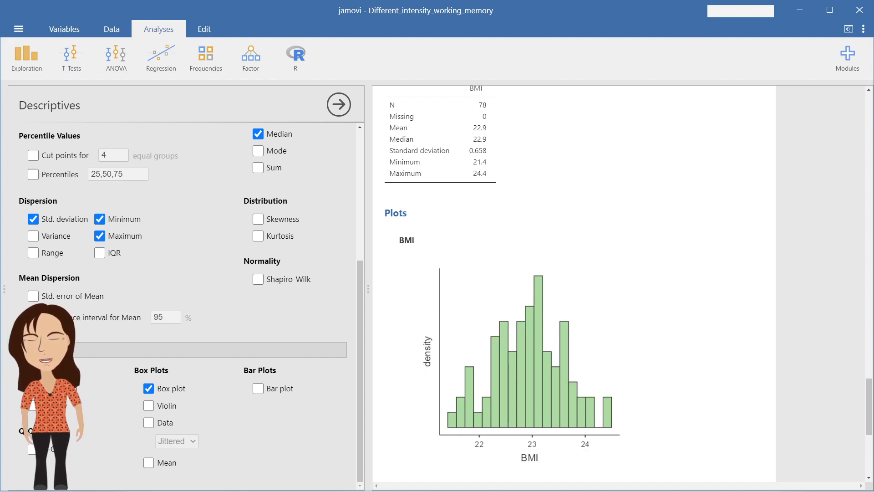
{"action": "key", "text": "alt+Tab"}
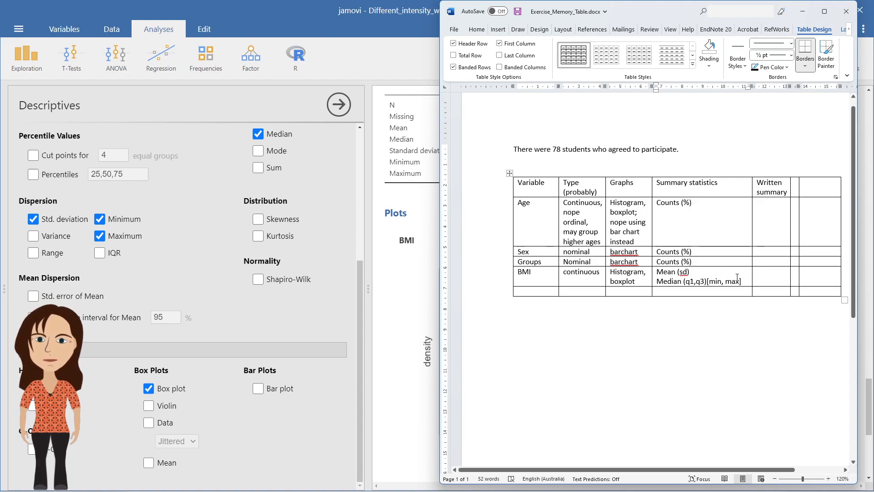
{"action": "left_click_drag", "start_coordinate": [745, 280], "coordinate": [663, 288]}
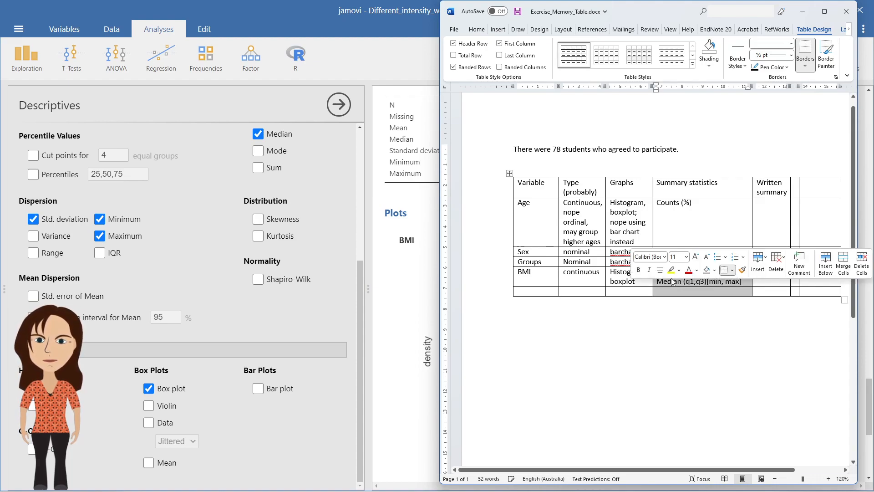
{"action": "left_click", "coordinate": [664, 288]}
{"action": "left_click", "coordinate": [698, 249]}
{"action": "left_click", "coordinate": [699, 249]}
{"action": "left_click_drag", "start_coordinate": [742, 281], "coordinate": [653, 276]}
{"action": "left_click_drag", "start_coordinate": [691, 272], "coordinate": [665, 276]}
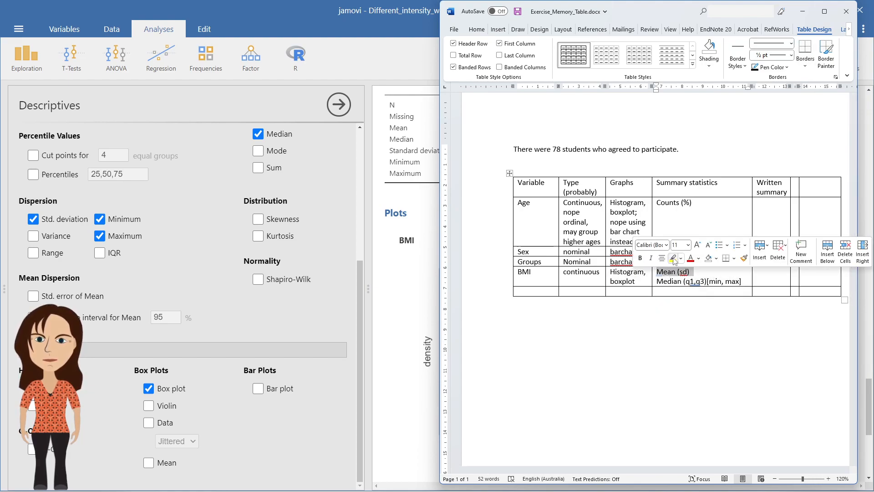
{"action": "left_click", "coordinate": [673, 258]}
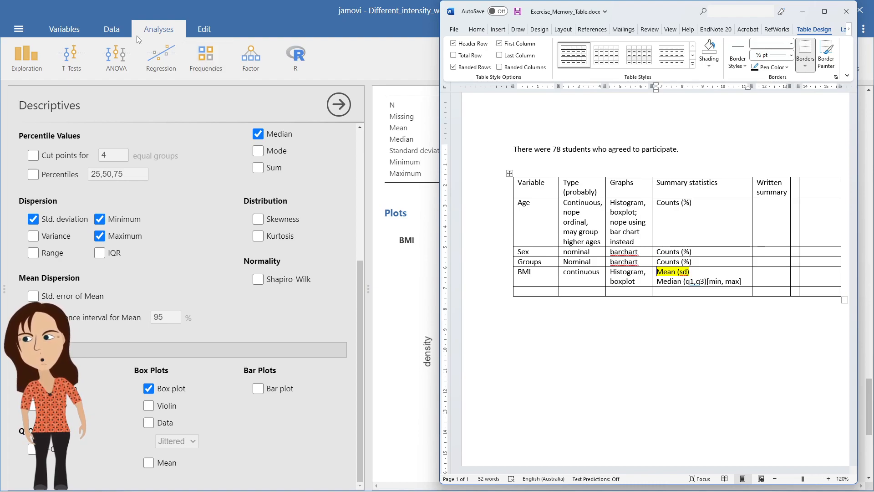
Return to the jamovi dataset, widen the data view and set the HR variable's measure type to Continuous
{"action": "left_click", "coordinate": [110, 26]}
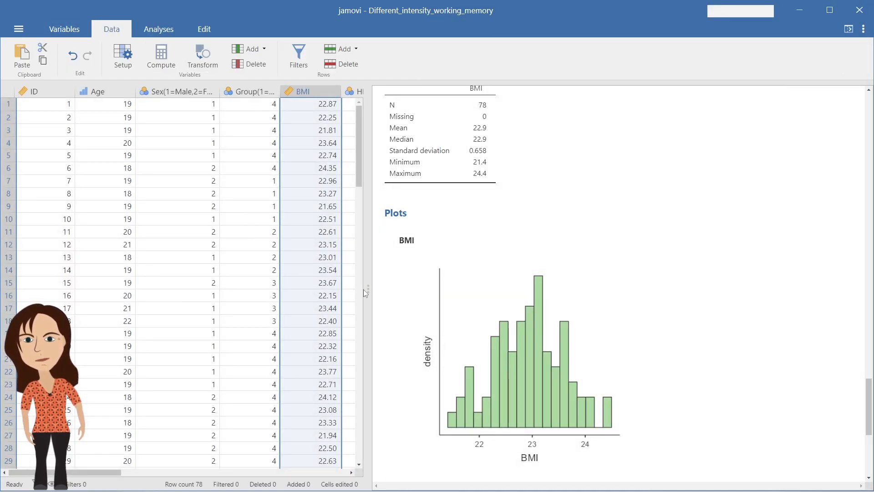
{"action": "left_click_drag", "start_coordinate": [361, 289], "coordinate": [495, 287]}
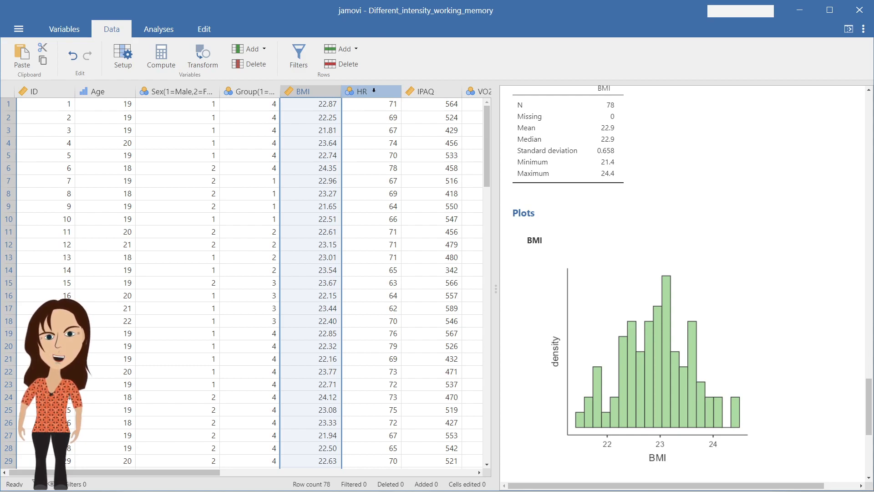
{"action": "left_click", "coordinate": [374, 91]}
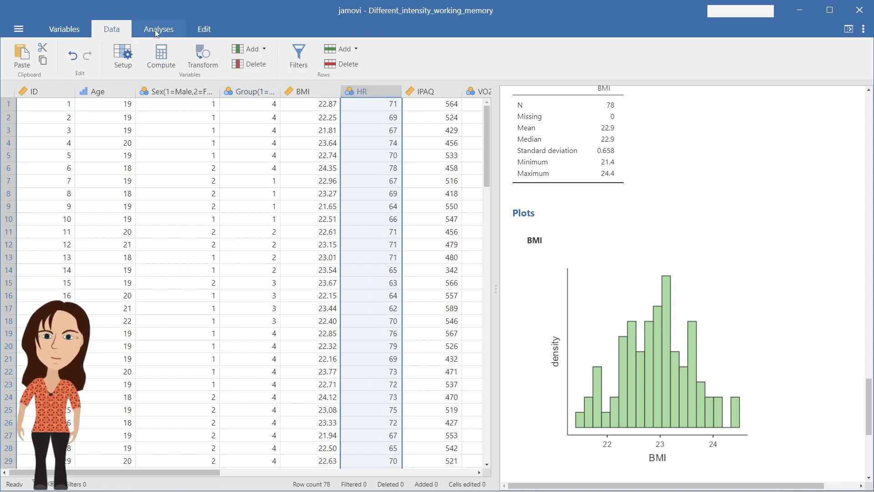
{"action": "left_click", "coordinate": [122, 56]}
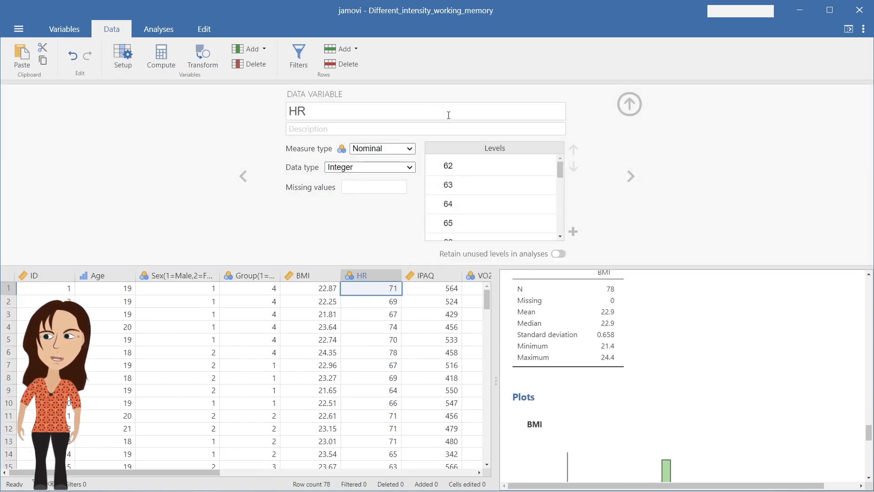
{"action": "left_click", "coordinate": [402, 149]}
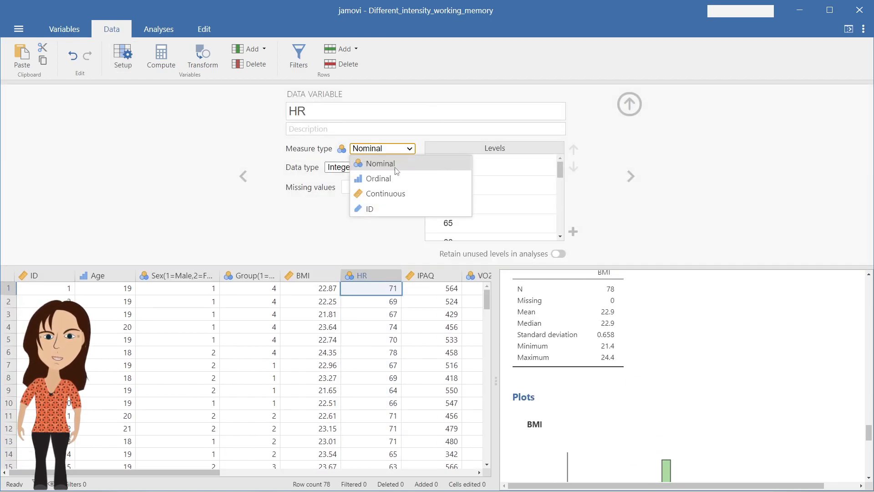
{"action": "left_click", "coordinate": [383, 194]}
{"action": "left_click", "coordinate": [629, 104]}
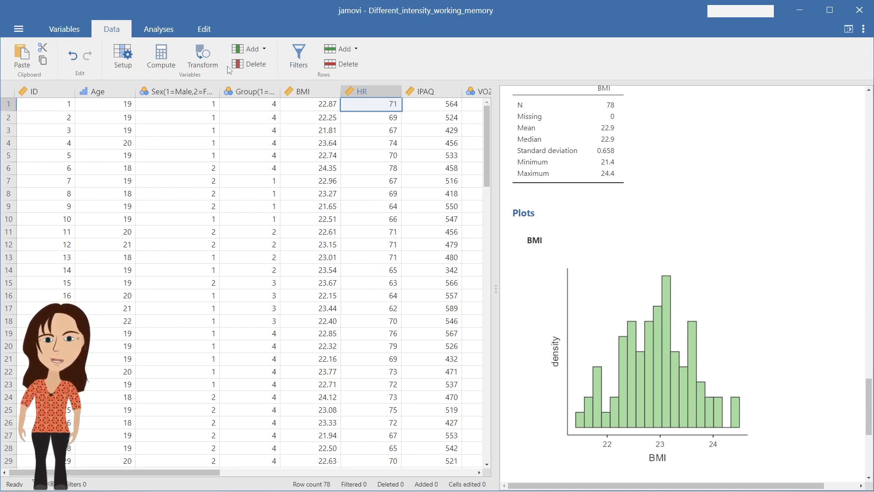
Create a new Descriptives analysis with HR as its variable
{"action": "left_click", "coordinate": [160, 32]}
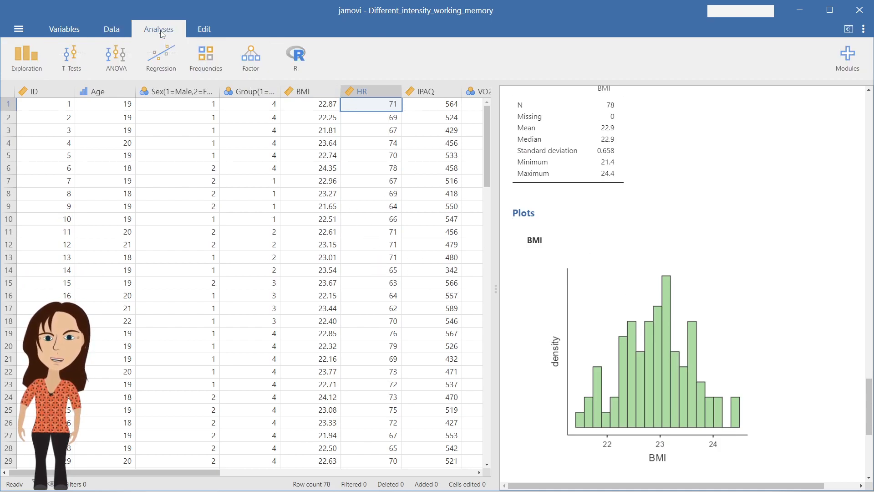
{"action": "left_click", "coordinate": [41, 62]}
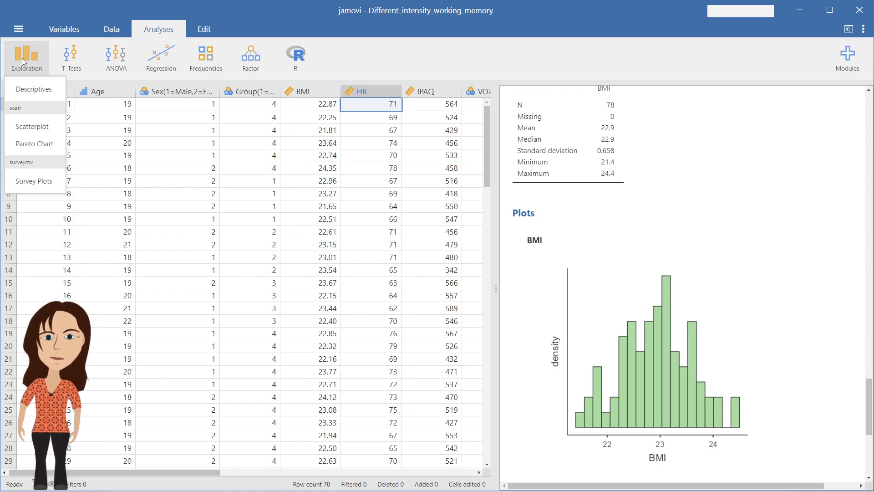
{"action": "left_click", "coordinate": [43, 91]}
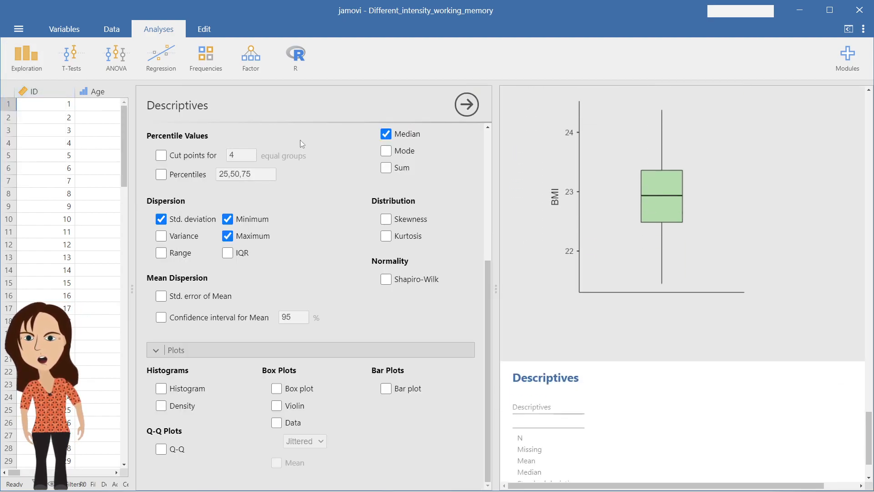
{"action": "scroll", "coordinate": [483, 160], "scroll_direction": "up", "scroll_amount": 5}
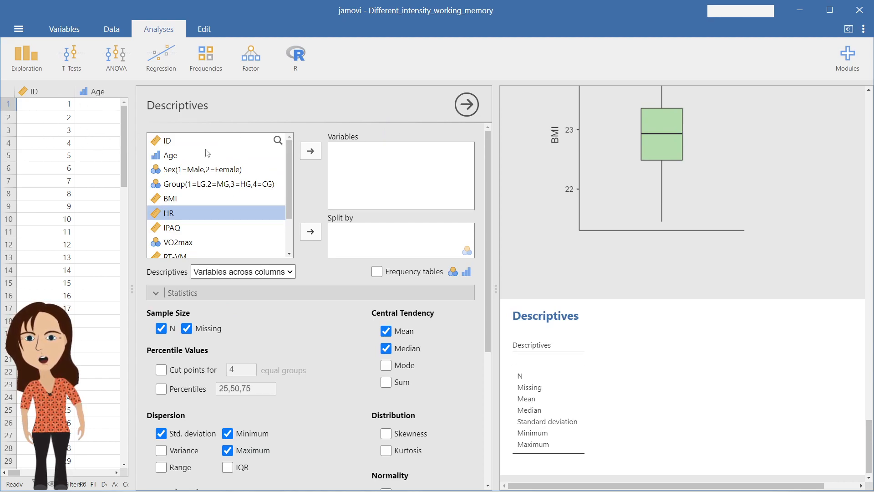
{"action": "left_click", "coordinate": [311, 152]}
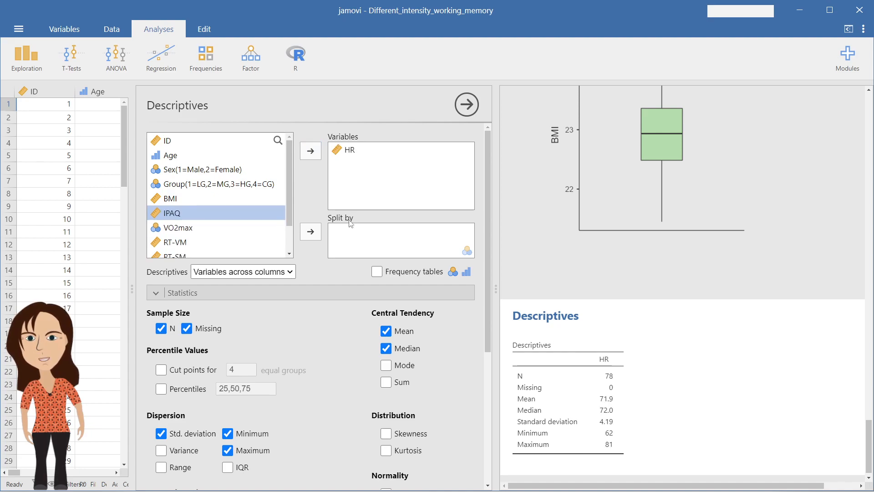
Add a histogram and a box plot to the HR descriptives and review them with the statistics table
{"action": "scroll", "coordinate": [349, 218], "scroll_direction": "down", "scroll_amount": 5}
{"action": "left_click", "coordinate": [164, 392]}
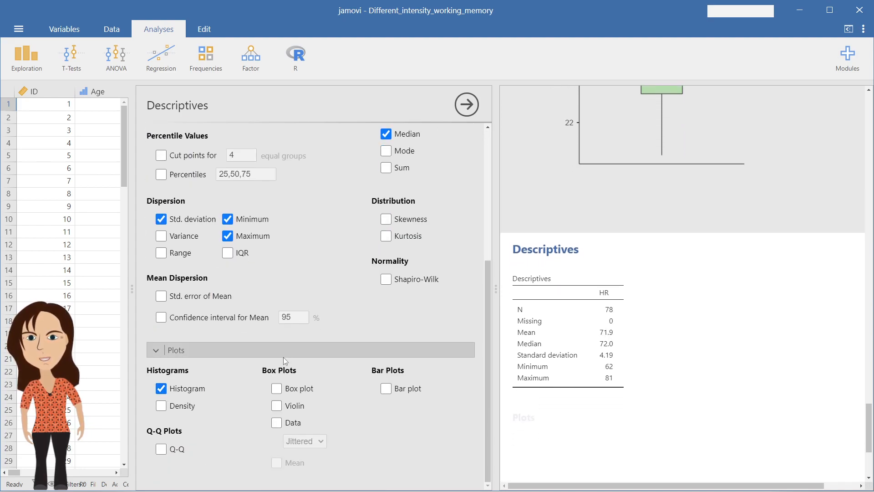
{"action": "scroll", "coordinate": [630, 266], "scroll_direction": "down", "scroll_amount": 2}
{"action": "scroll", "coordinate": [629, 266], "scroll_direction": "down", "scroll_amount": 1}
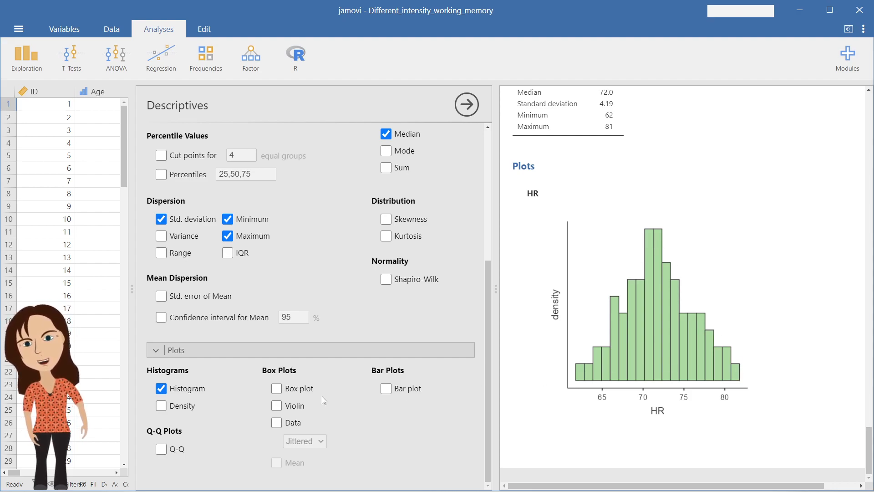
{"action": "scroll", "coordinate": [628, 196], "scroll_direction": "up", "scroll_amount": 2}
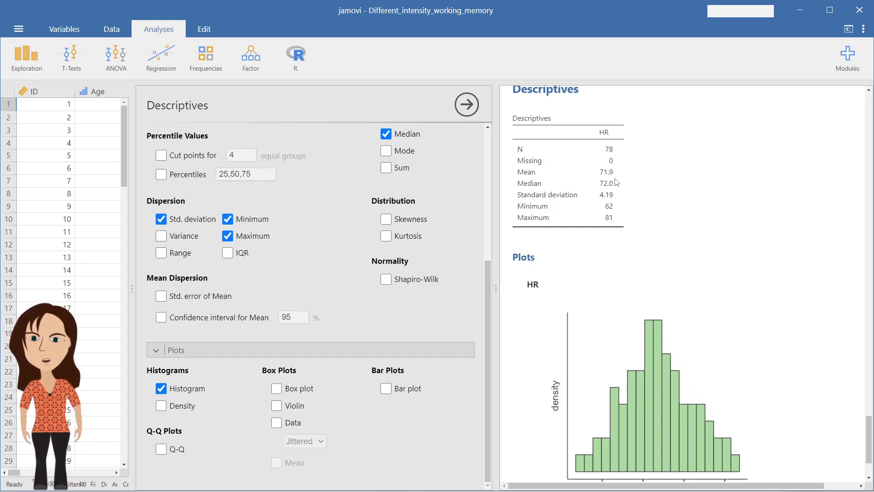
{"action": "scroll", "coordinate": [657, 262], "scroll_direction": "down", "scroll_amount": 2}
{"action": "left_click", "coordinate": [276, 387]}
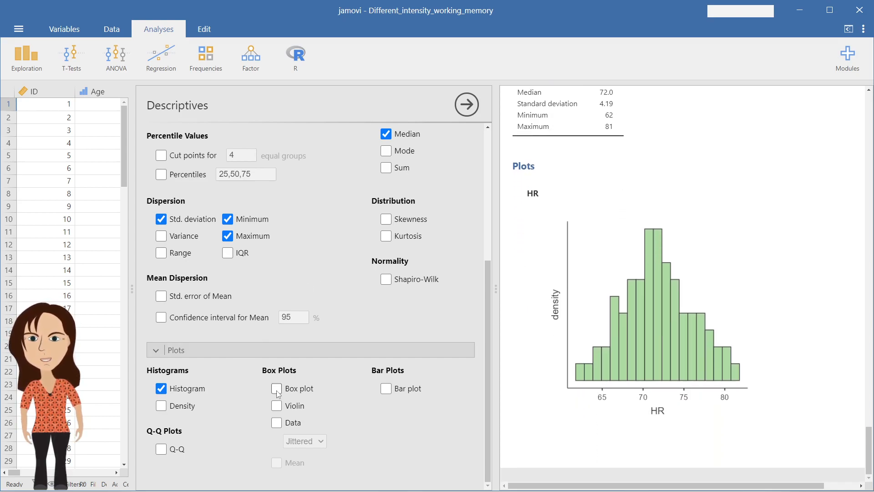
{"action": "scroll", "coordinate": [676, 282], "scroll_direction": "down", "scroll_amount": 5}
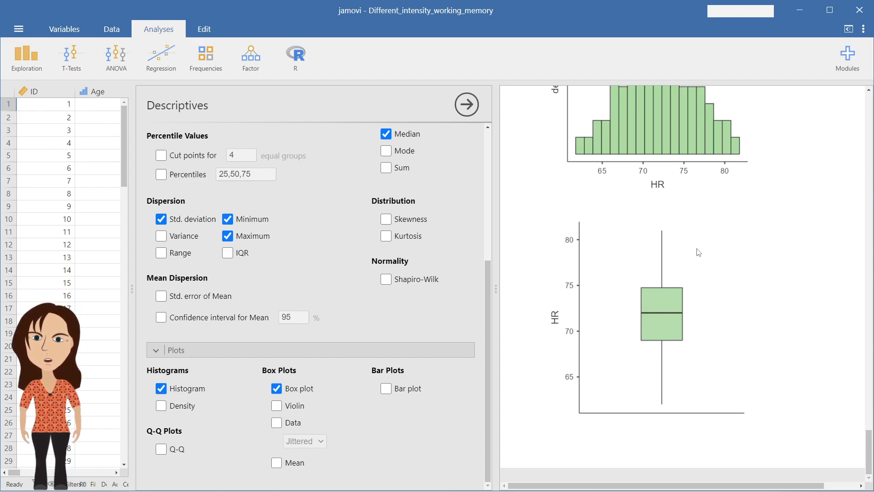
{"action": "scroll", "coordinate": [700, 257], "scroll_direction": "up", "scroll_amount": 3}
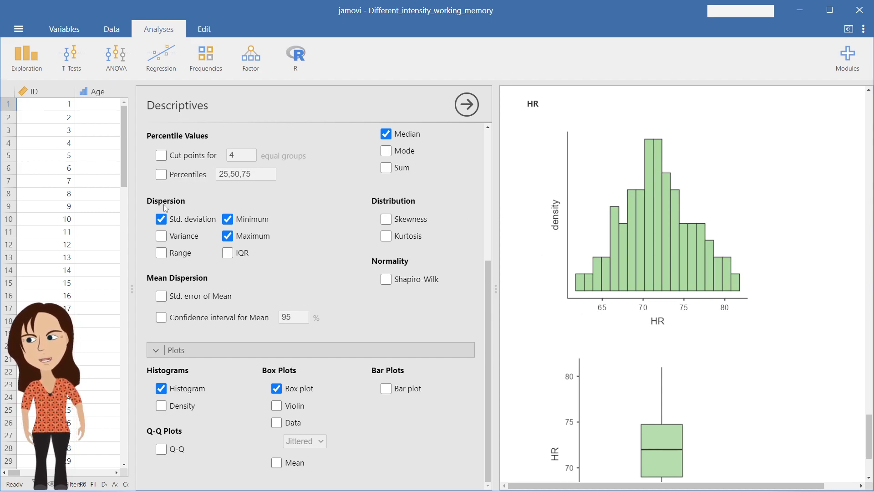
Replace HR with IPAQ as the variable of the descriptives analysis and review its statistics, histogram and box plot
{"action": "scroll", "coordinate": [224, 210], "scroll_direction": "up", "scroll_amount": 5}
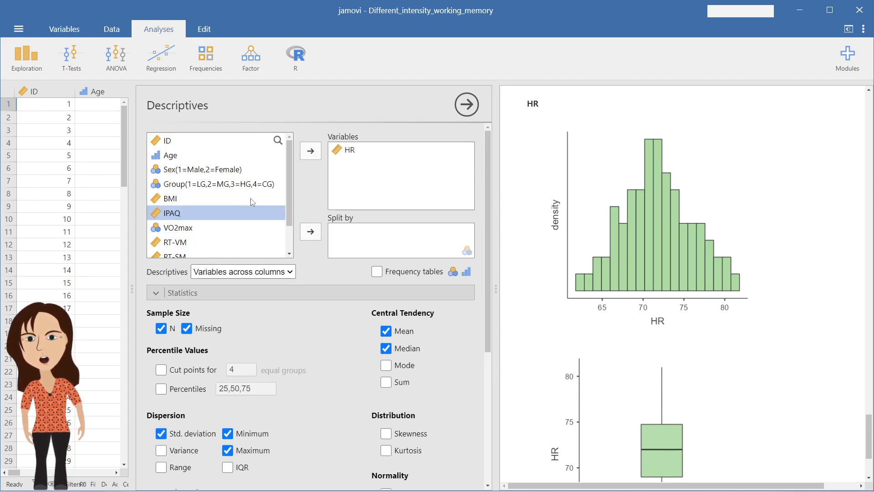
{"action": "left_click", "coordinate": [342, 152]}
{"action": "left_click", "coordinate": [310, 151]}
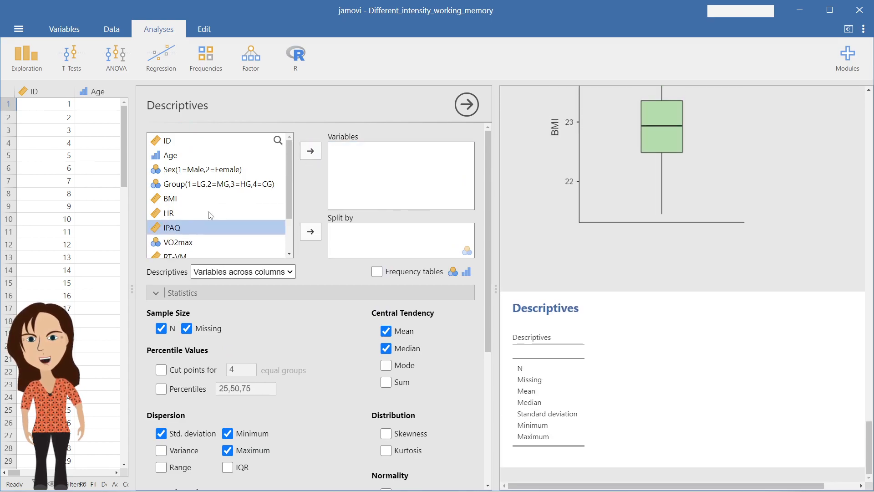
{"action": "left_click", "coordinate": [310, 151]}
{"action": "scroll", "coordinate": [592, 237], "scroll_direction": "down", "scroll_amount": 7}
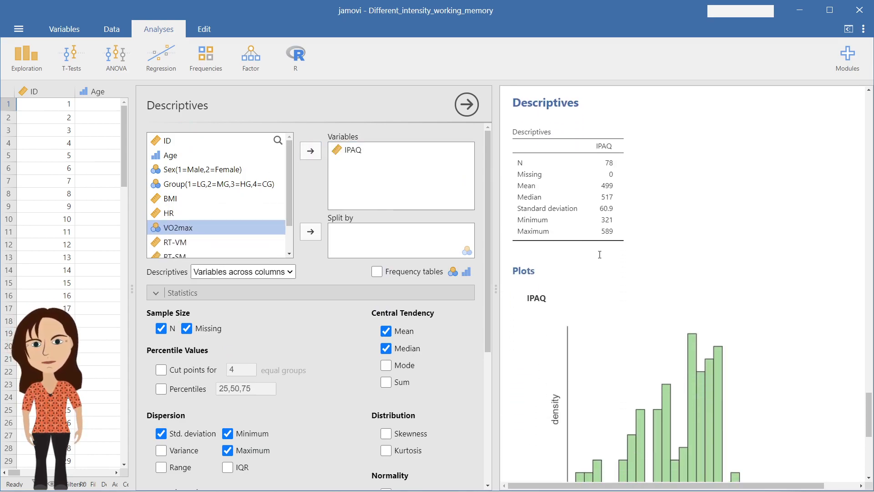
{"action": "scroll", "coordinate": [614, 255], "scroll_direction": "down", "scroll_amount": 1}
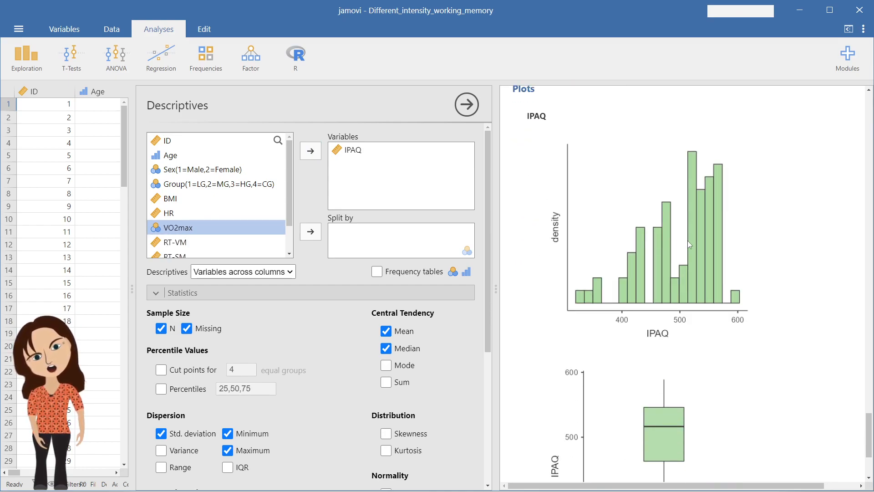
{"action": "scroll", "coordinate": [706, 236], "scroll_direction": "down", "scroll_amount": 3}
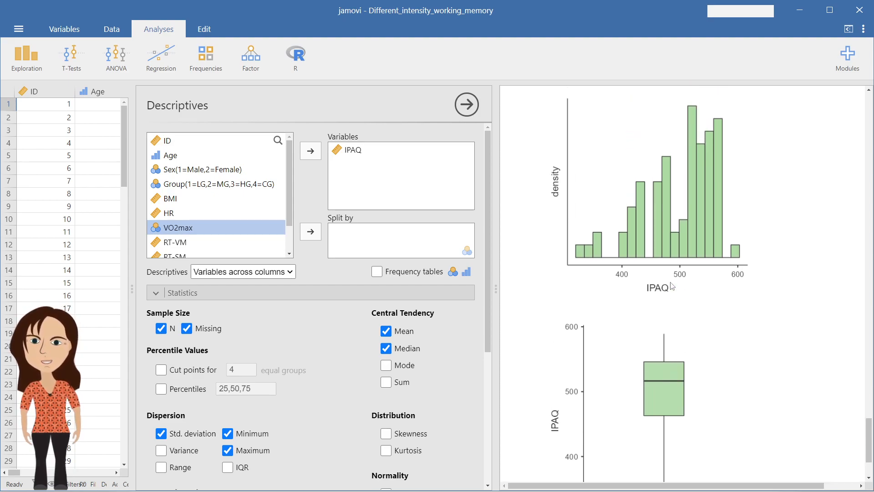
{"action": "scroll", "coordinate": [666, 274], "scroll_direction": "down", "scroll_amount": 1}
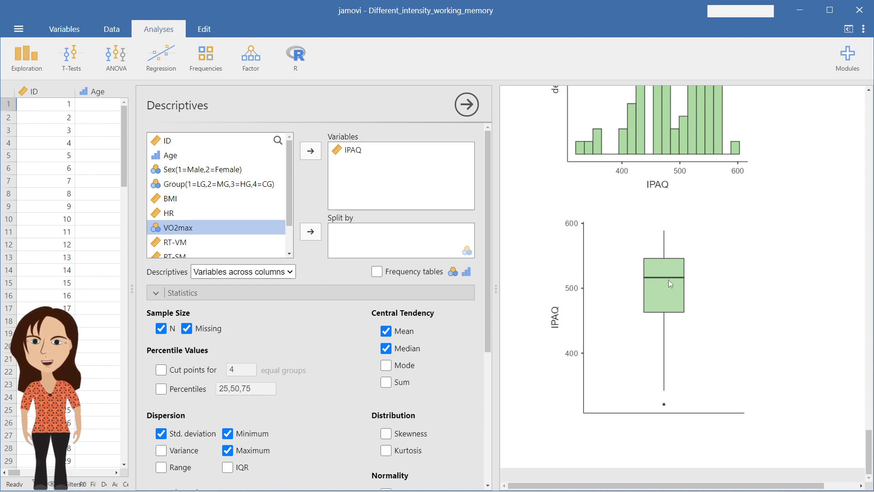
Show the mean on the IPAQ box plot and add the 25,50,75 percentiles to the IPAQ statistics table
{"action": "scroll", "coordinate": [416, 290], "scroll_direction": "down", "scroll_amount": 5}
{"action": "left_click", "coordinate": [278, 463]}
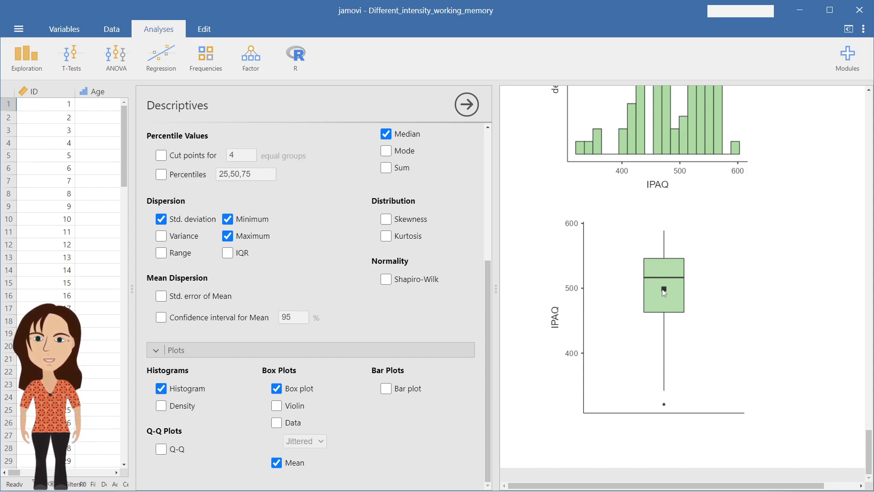
{"action": "scroll", "coordinate": [664, 293], "scroll_direction": "up", "scroll_amount": 3}
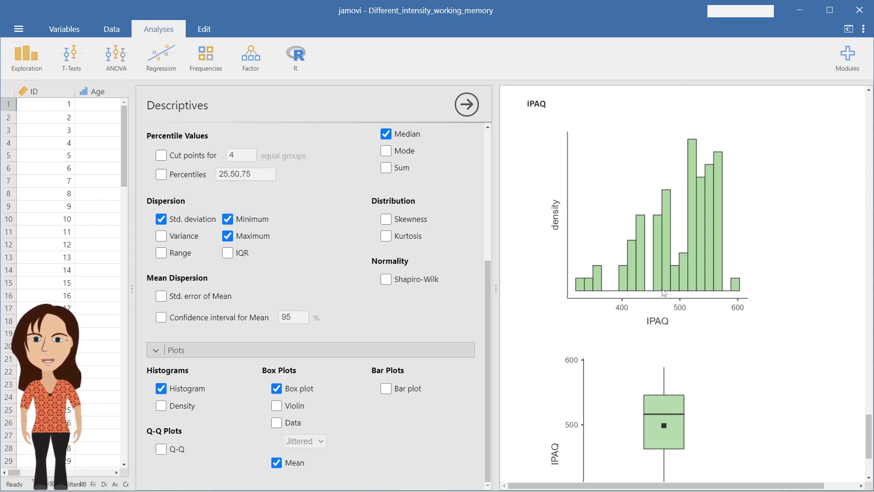
{"action": "scroll", "coordinate": [664, 293], "scroll_direction": "up", "scroll_amount": 3}
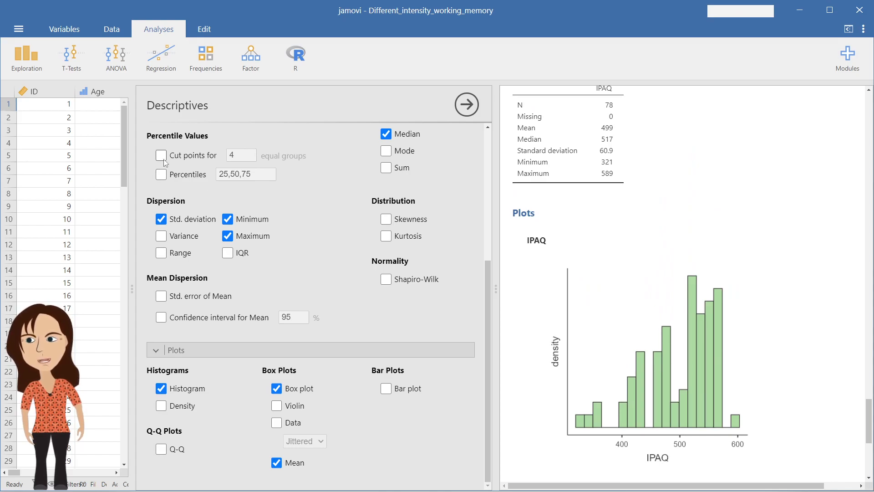
{"action": "left_click", "coordinate": [162, 177]}
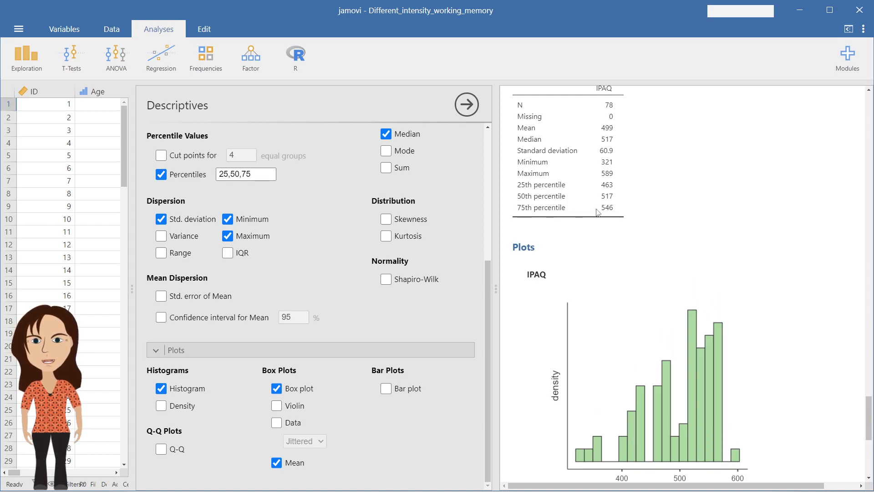
{"action": "scroll", "coordinate": [638, 261], "scroll_direction": "down", "scroll_amount": 3}
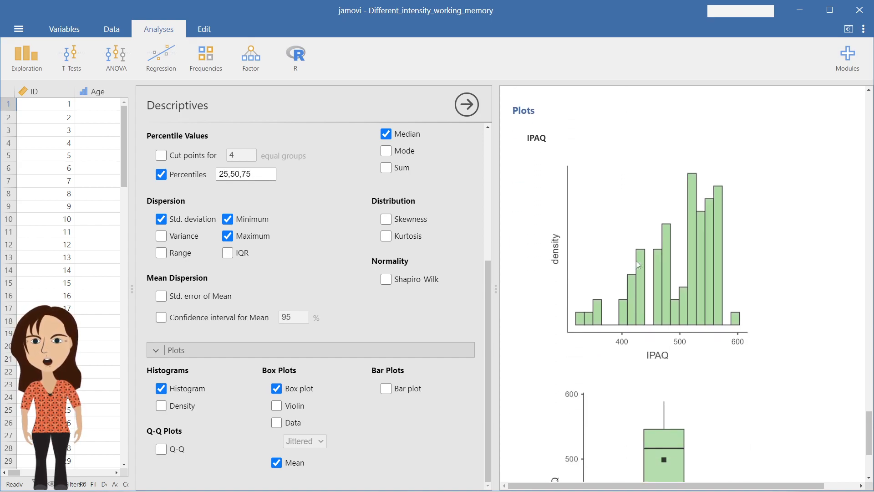
Examine the IPAQ histogram and box plot together with the percentiles in its descriptives table
{"action": "scroll", "coordinate": [636, 261], "scroll_direction": "down", "scroll_amount": 2}
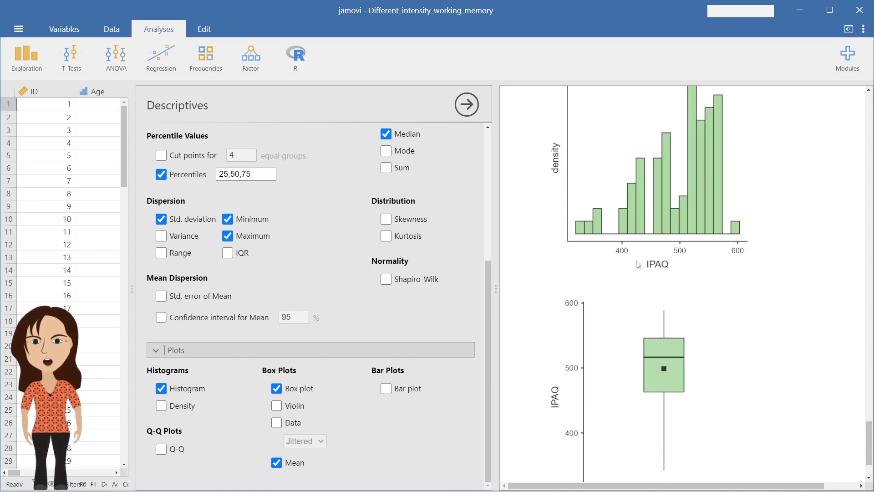
{"action": "scroll", "coordinate": [637, 264], "scroll_direction": "down", "scroll_amount": 2}
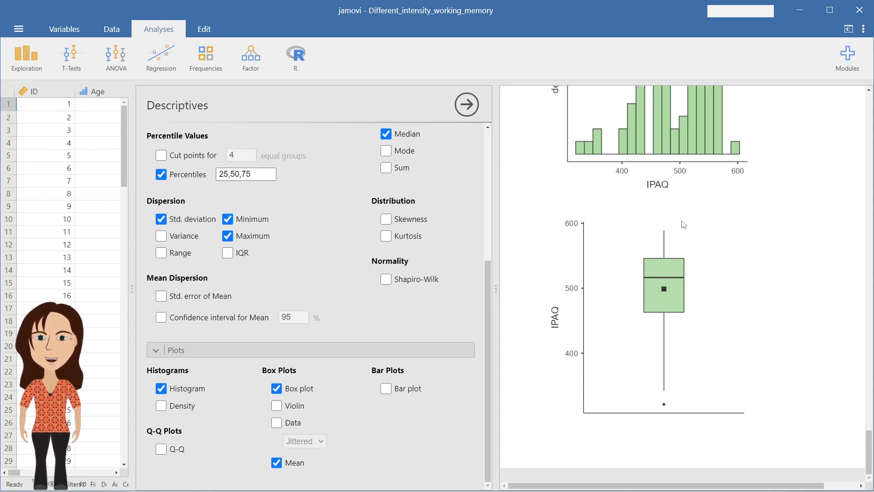
{"action": "scroll", "coordinate": [683, 224], "scroll_direction": "up", "scroll_amount": 4}
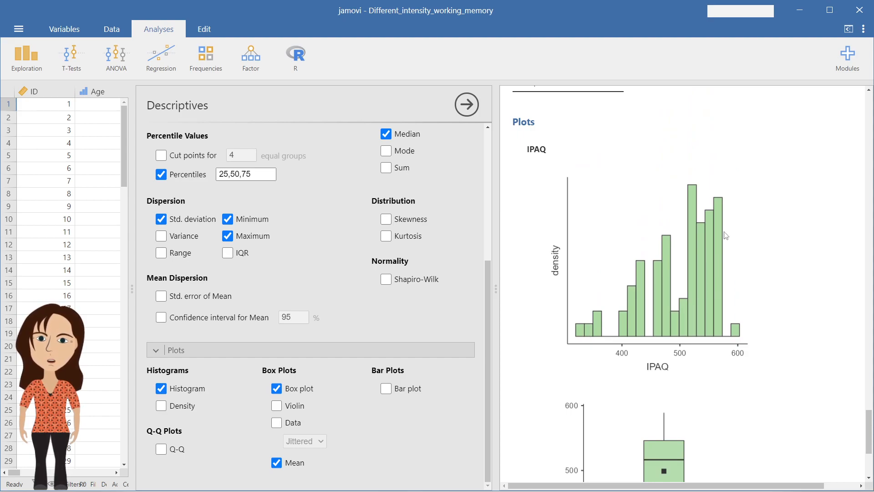
{"action": "scroll", "coordinate": [693, 263], "scroll_direction": "down", "scroll_amount": 4}
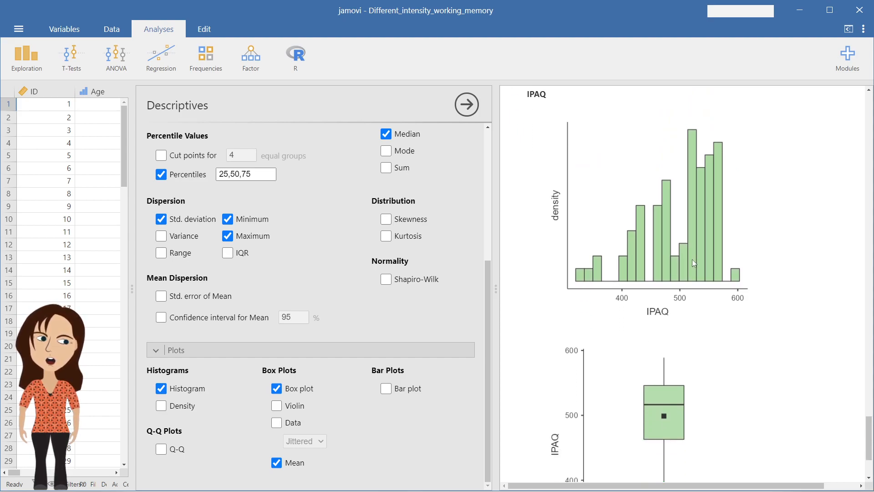
{"action": "scroll", "coordinate": [694, 263], "scroll_direction": "up", "scroll_amount": 1}
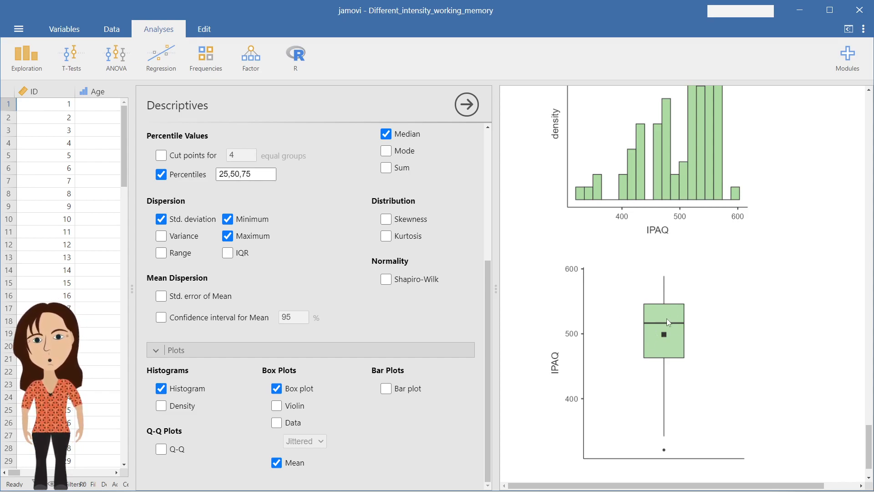
{"action": "scroll", "coordinate": [613, 248], "scroll_direction": "up", "scroll_amount": 5}
{"action": "scroll", "coordinate": [613, 248], "scroll_direction": "up", "scroll_amount": 3}
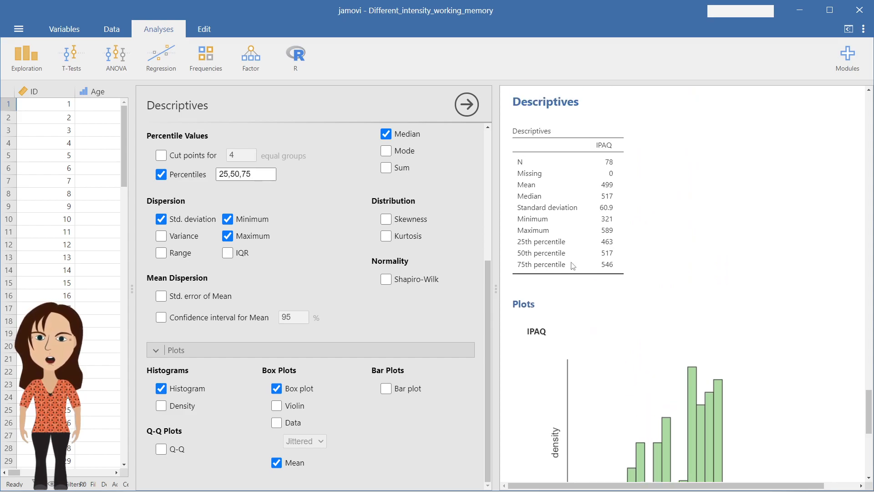
Change the measure type of the VO2max variable to Continuous in the data setup
{"action": "scroll", "coordinate": [373, 212], "scroll_direction": "up", "scroll_amount": 5}
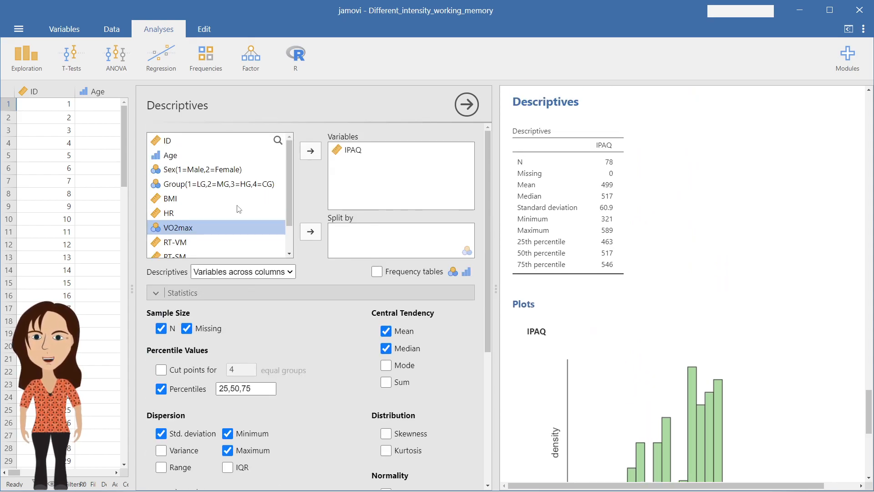
{"action": "scroll", "coordinate": [237, 209], "scroll_direction": "down", "scroll_amount": 1}
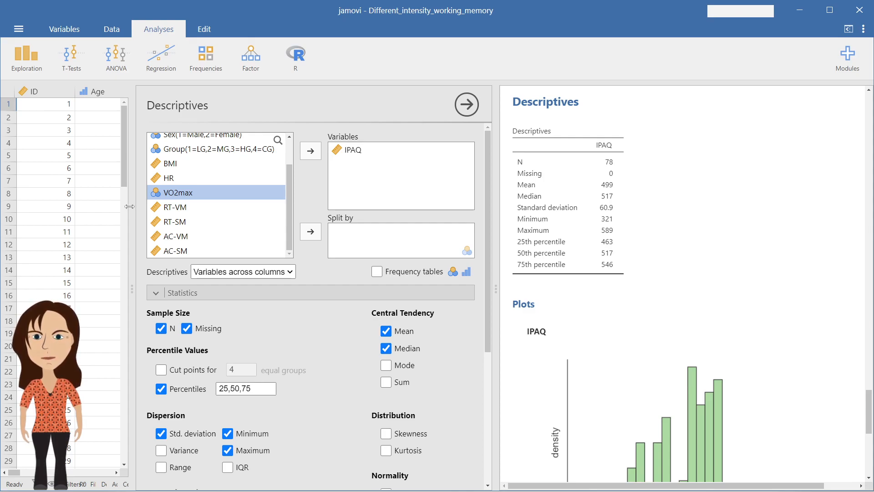
{"action": "left_click_drag", "start_coordinate": [130, 207], "coordinate": [647, 224]}
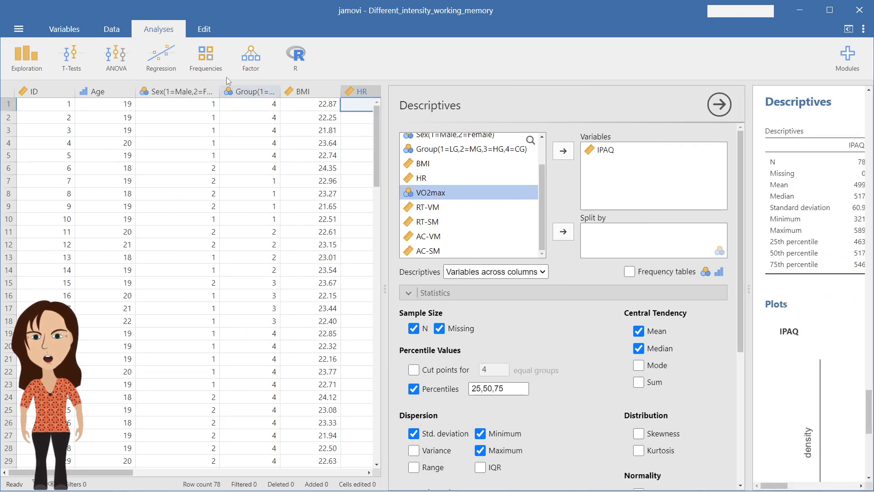
{"action": "left_click", "coordinate": [112, 29]}
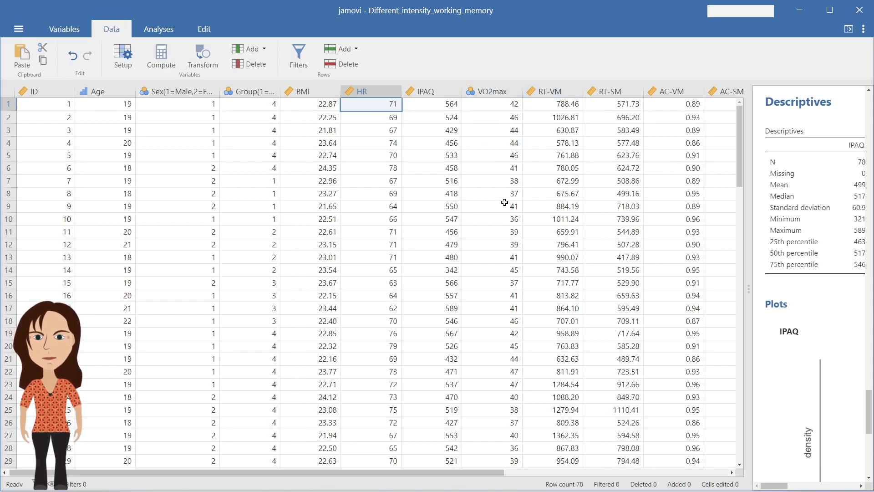
{"action": "left_click", "coordinate": [503, 92]}
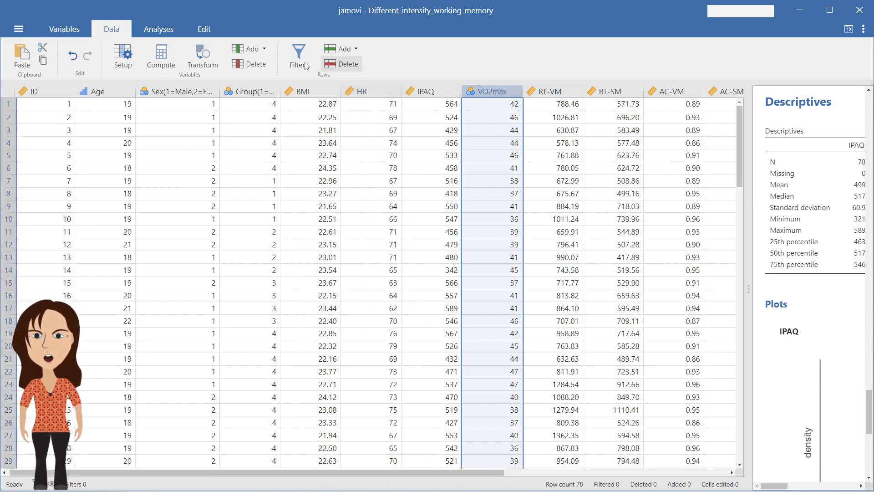
{"action": "left_click", "coordinate": [122, 57]}
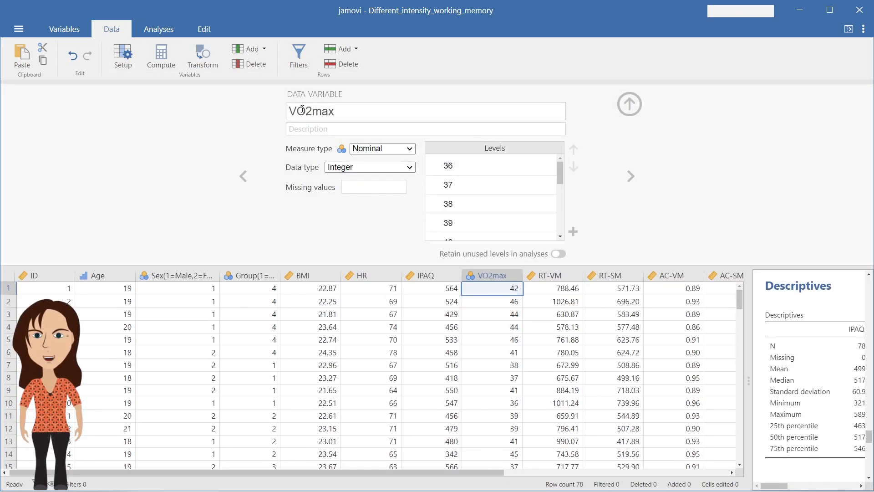
{"action": "left_click", "coordinate": [376, 148]}
{"action": "left_click", "coordinate": [378, 193]}
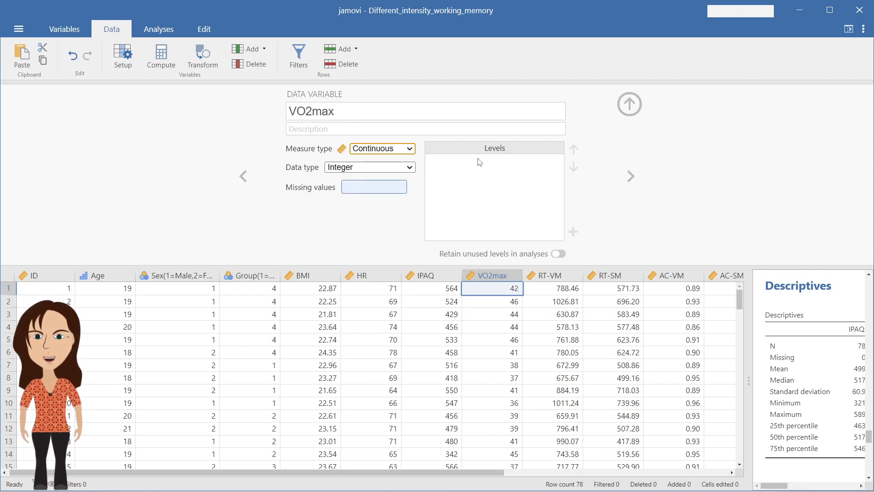
{"action": "left_click", "coordinate": [629, 105]}
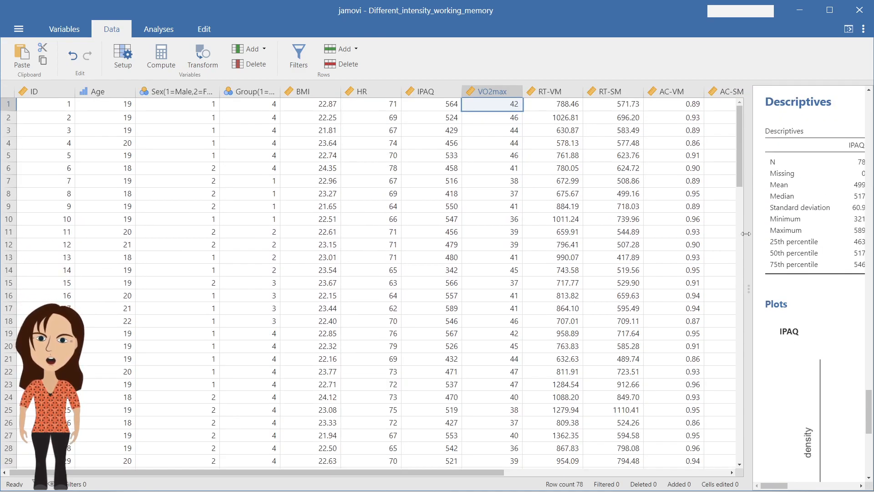
Reopen the IPAQ descriptives analysis, replace IPAQ with VO2max, and review the VO2max statistics, histogram and box plot
{"action": "left_click_drag", "start_coordinate": [745, 234], "coordinate": [552, 233]}
{"action": "left_click", "coordinate": [663, 385]}
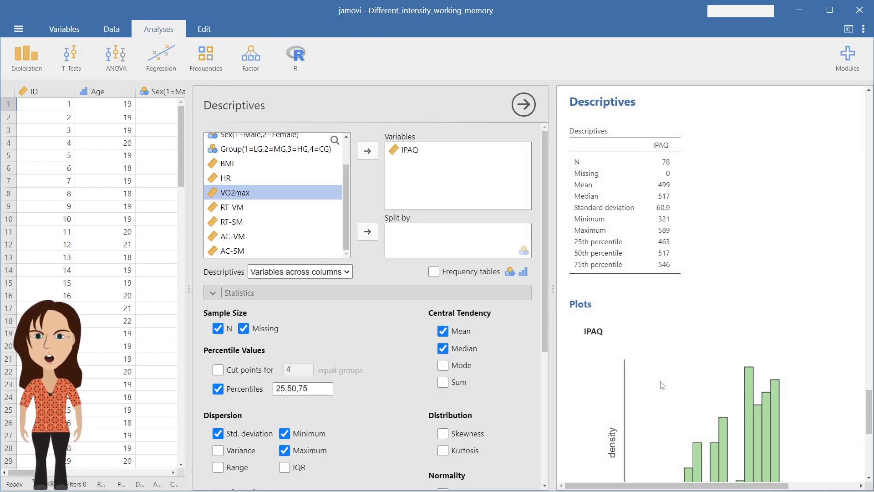
{"action": "left_click", "coordinate": [392, 152]}
{"action": "left_click", "coordinate": [368, 152]}
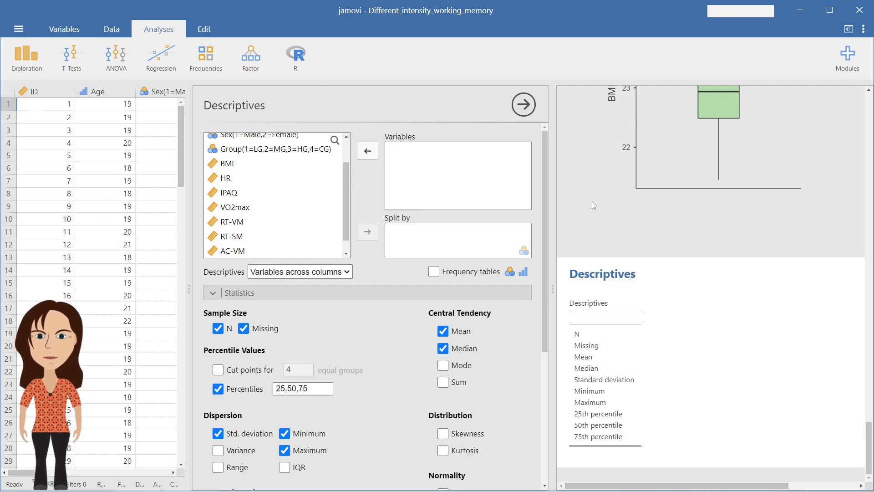
{"action": "left_click", "coordinate": [235, 207]}
{"action": "left_click", "coordinate": [367, 151]}
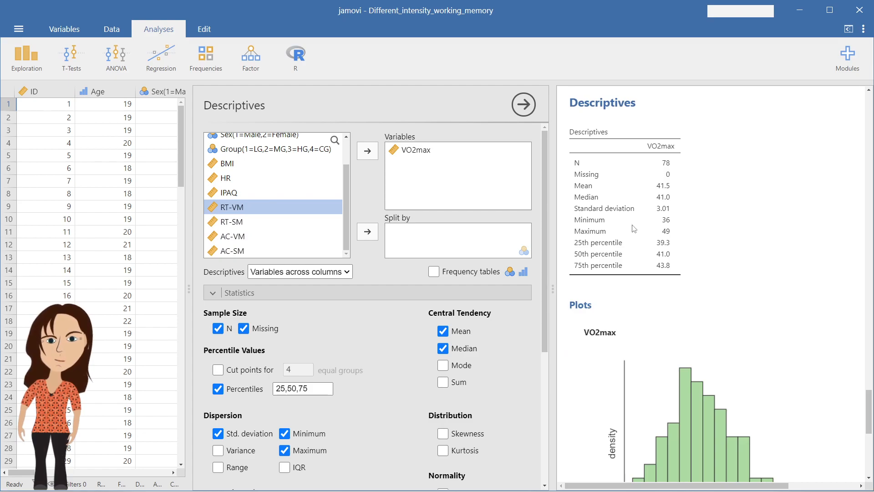
{"action": "scroll", "coordinate": [643, 242], "scroll_direction": "up", "scroll_amount": 10}
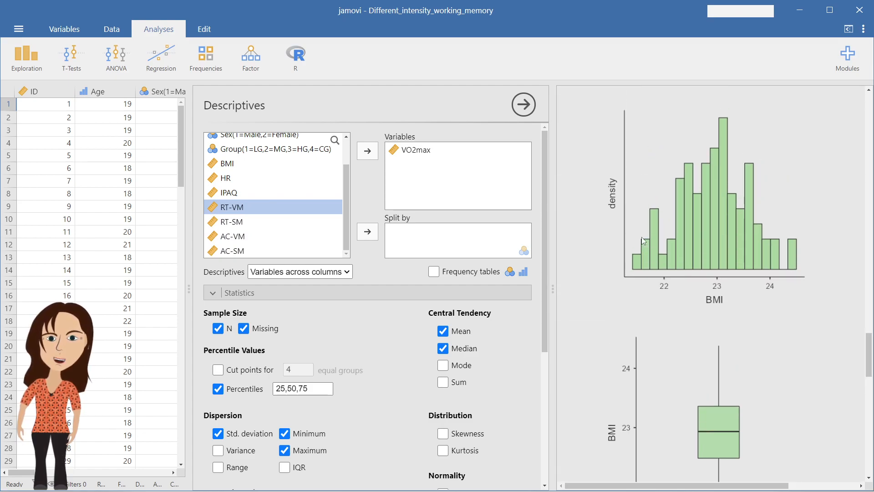
{"action": "scroll", "coordinate": [643, 241], "scroll_direction": "down", "scroll_amount": 10}
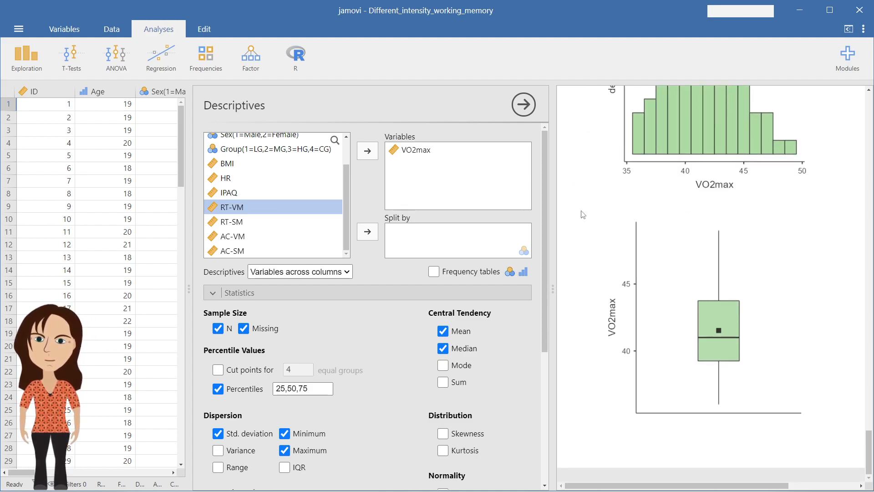
Add IPAQ alongside VO2max in the descriptives analysis and compare the statistics, histograms and box plots of both variables
{"action": "left_click", "coordinate": [241, 195]}
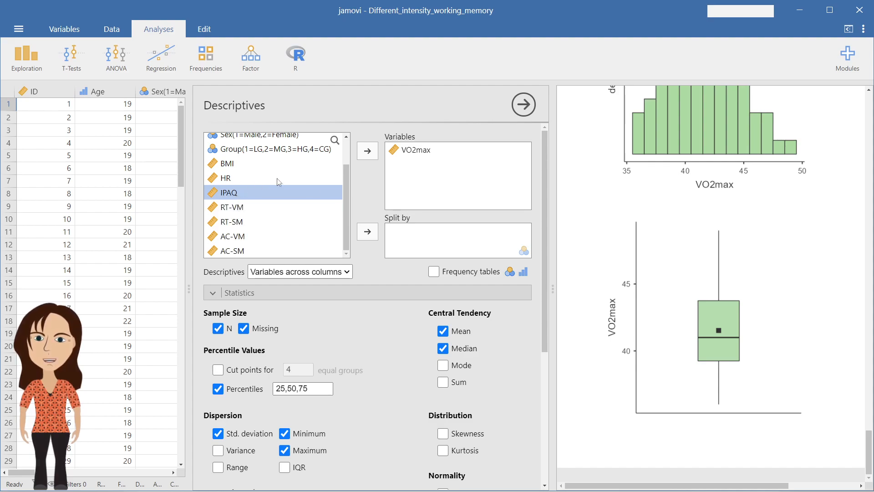
{"action": "left_click", "coordinate": [367, 150]}
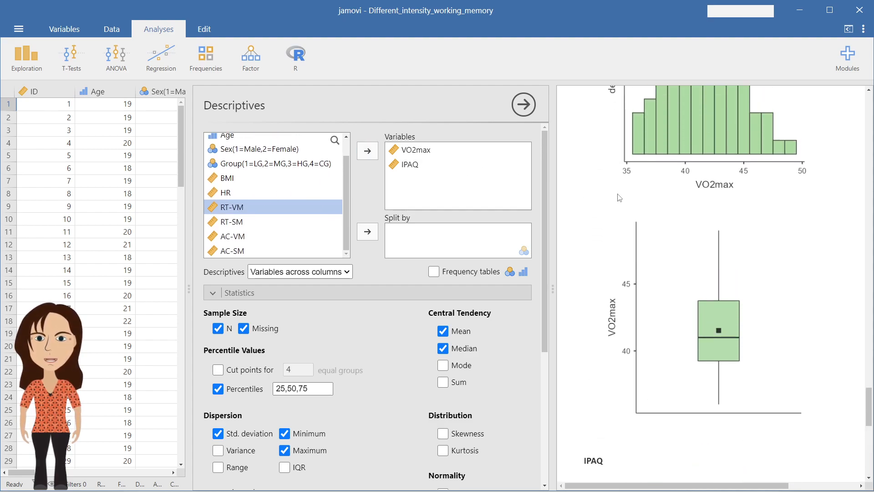
{"action": "scroll", "coordinate": [629, 197], "scroll_direction": "up", "scroll_amount": 4}
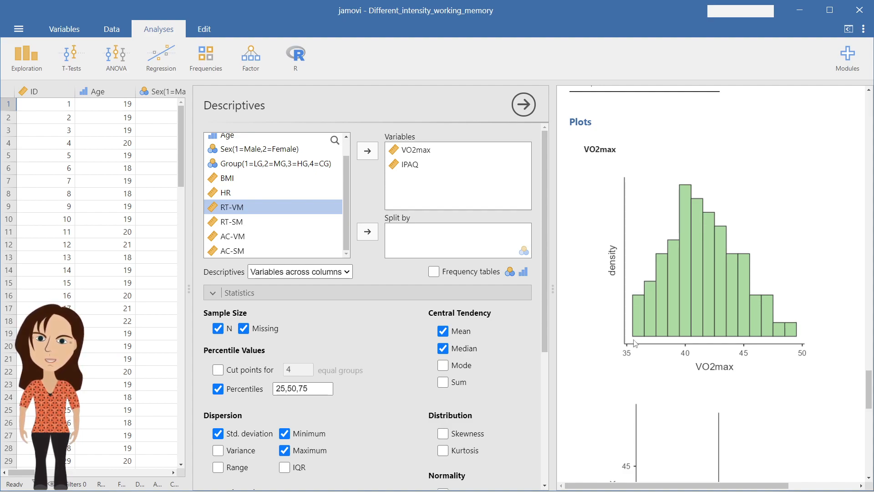
{"action": "scroll", "coordinate": [635, 343], "scroll_direction": "down", "scroll_amount": 4}
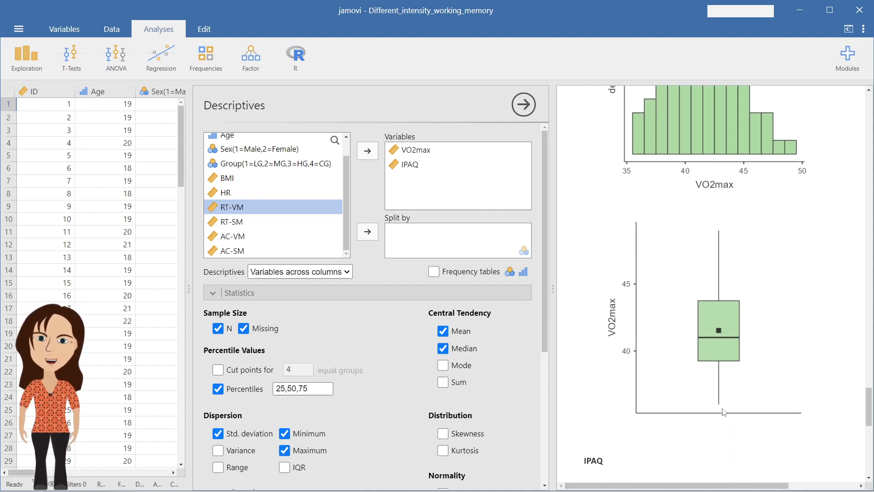
{"action": "scroll", "coordinate": [735, 368], "scroll_direction": "up", "scroll_amount": 7}
{"action": "scroll", "coordinate": [657, 276], "scroll_direction": "up", "scroll_amount": 1}
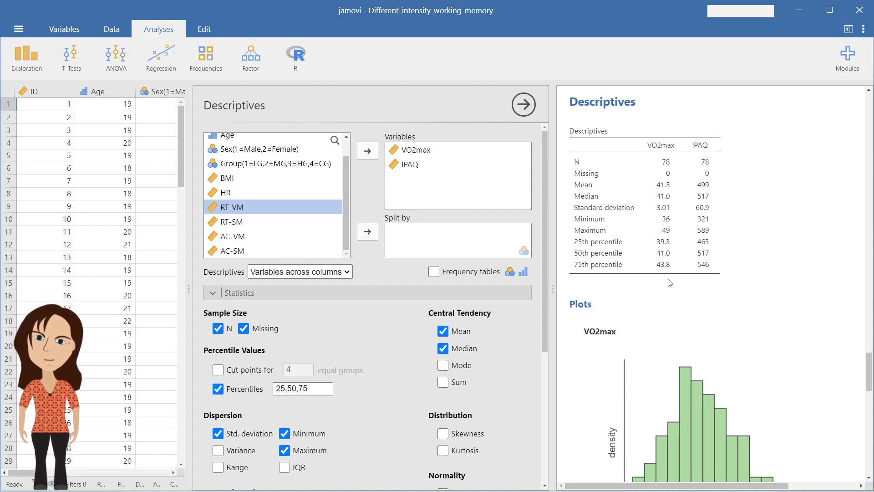
{"action": "scroll", "coordinate": [685, 310], "scroll_direction": "down", "scroll_amount": 4}
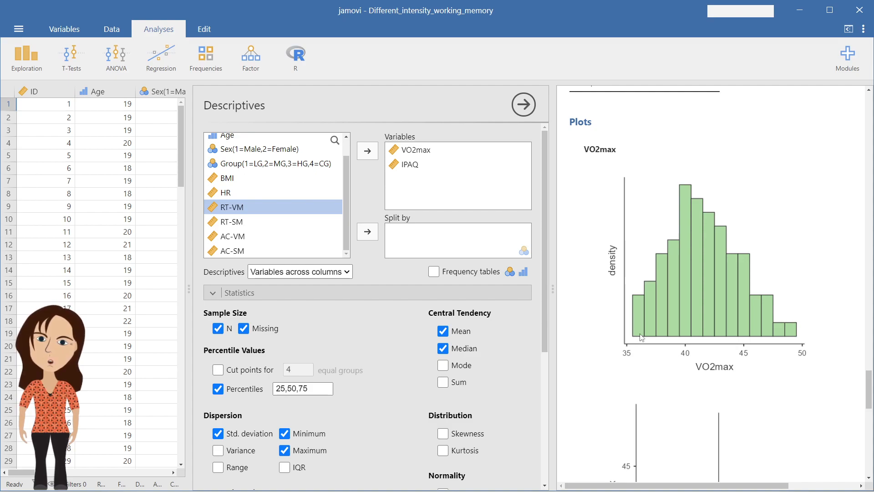
{"action": "scroll", "coordinate": [726, 324], "scroll_direction": "down", "scroll_amount": 4}
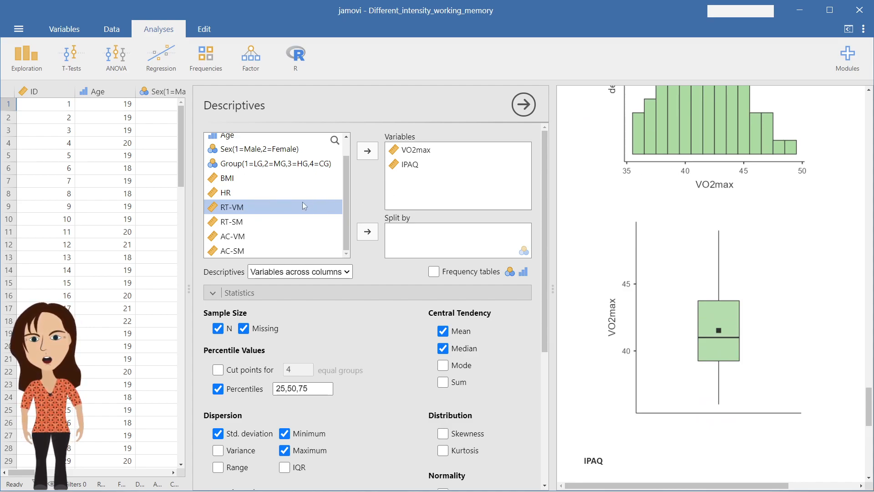
{"action": "scroll", "coordinate": [593, 226], "scroll_direction": "down", "scroll_amount": 9}
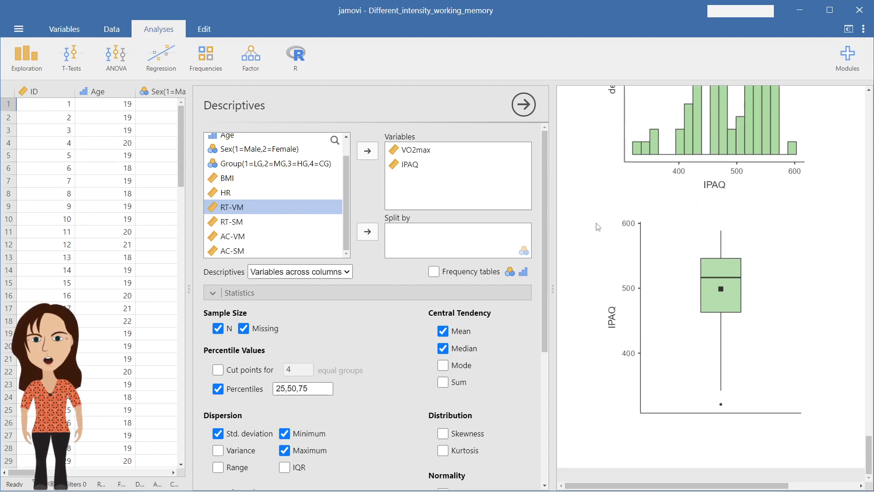
Add RT-VM to the descriptives analysis and review its histogram and box plot
{"action": "left_click", "coordinate": [368, 151]}
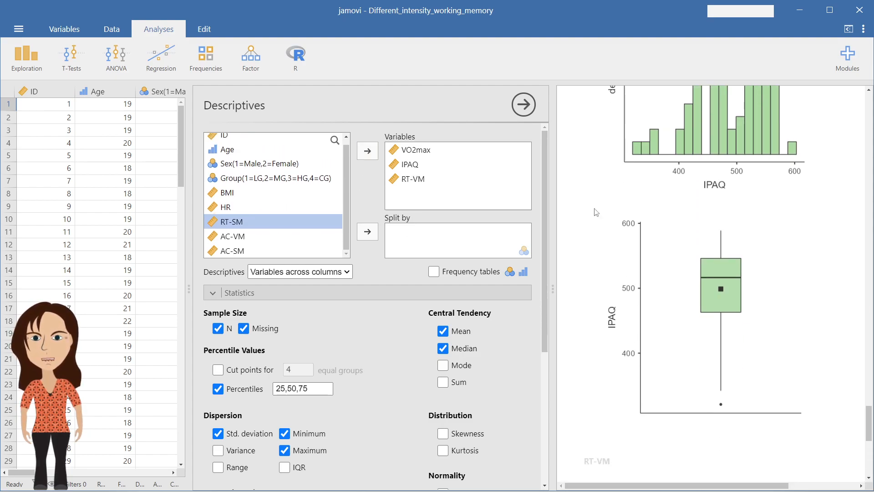
{"action": "scroll", "coordinate": [716, 256], "scroll_direction": "down", "scroll_amount": 5}
{"action": "scroll", "coordinate": [715, 255], "scroll_direction": "down", "scroll_amount": 4}
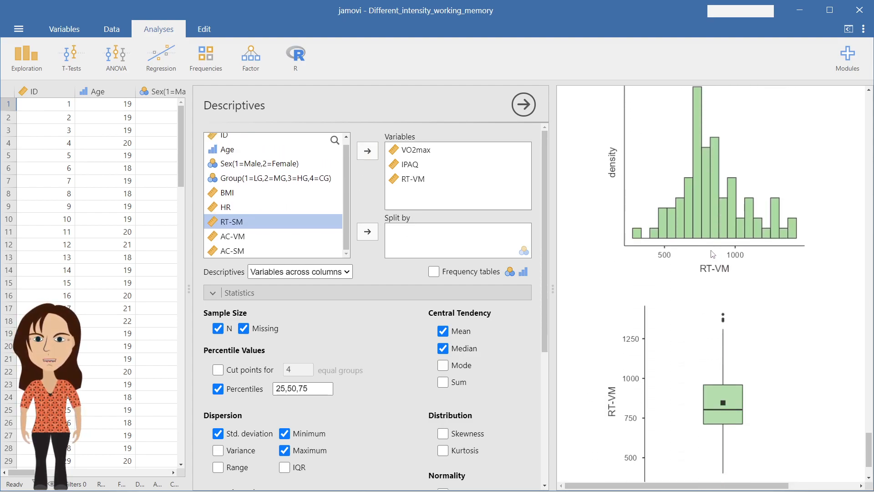
{"action": "scroll", "coordinate": [715, 248], "scroll_direction": "down", "scroll_amount": 3}
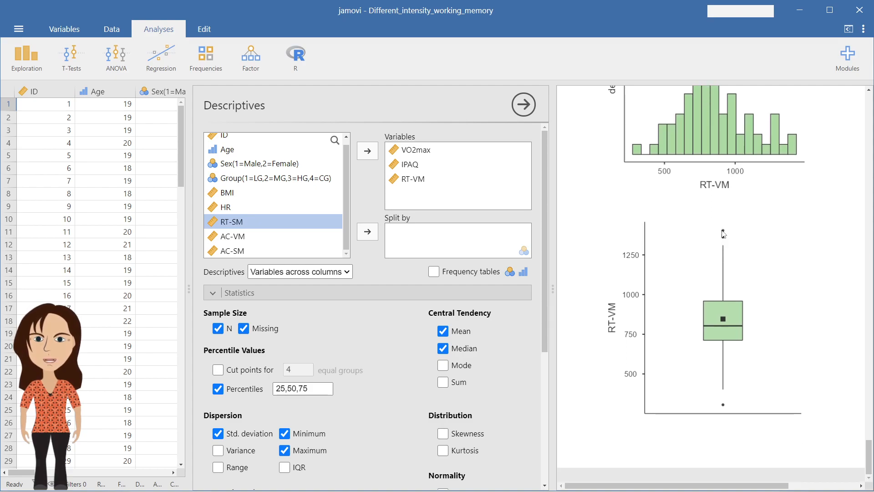
{"action": "scroll", "coordinate": [732, 214], "scroll_direction": "up", "scroll_amount": 3}
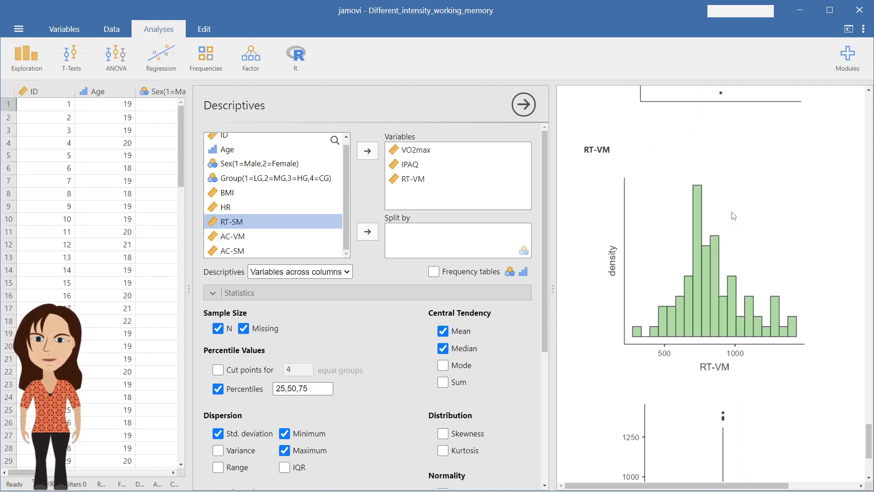
Add AC-VM to the descriptives analysis and review its histogram and box plot
{"action": "left_click", "coordinate": [233, 236]}
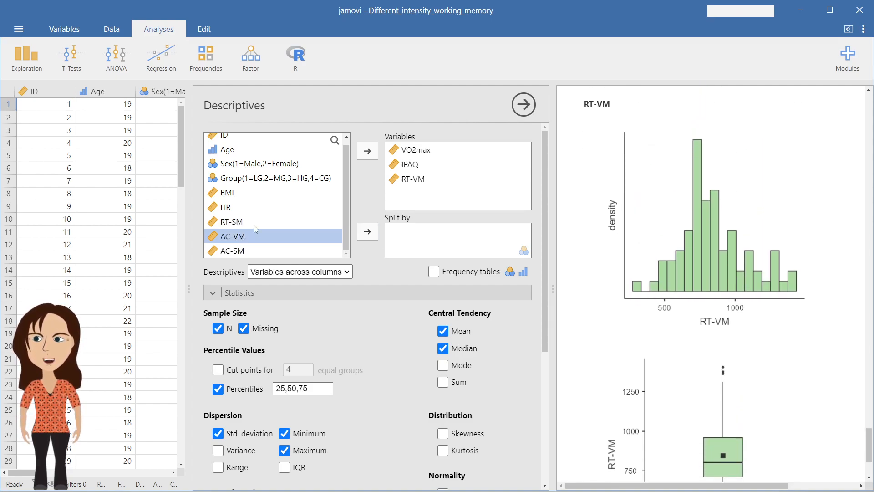
{"action": "left_click", "coordinate": [368, 153]}
{"action": "scroll", "coordinate": [672, 279], "scroll_direction": "down", "scroll_amount": 10}
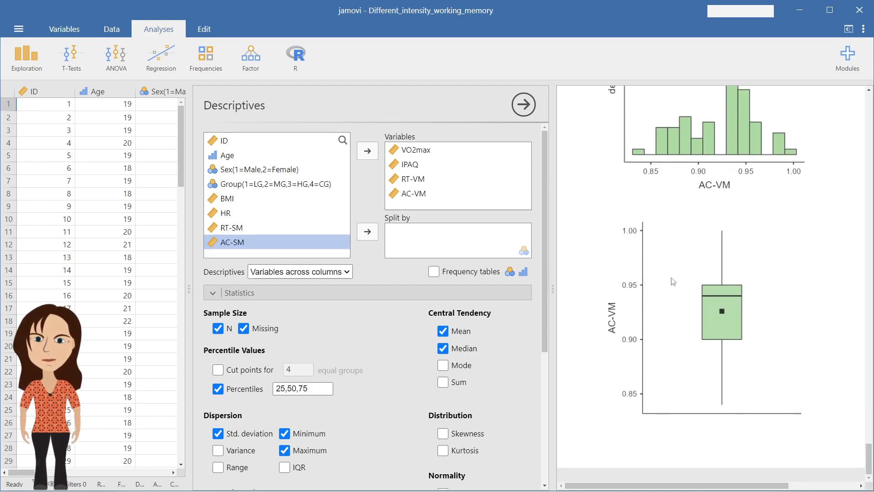
{"action": "scroll", "coordinate": [738, 267], "scroll_direction": "up", "scroll_amount": 1}
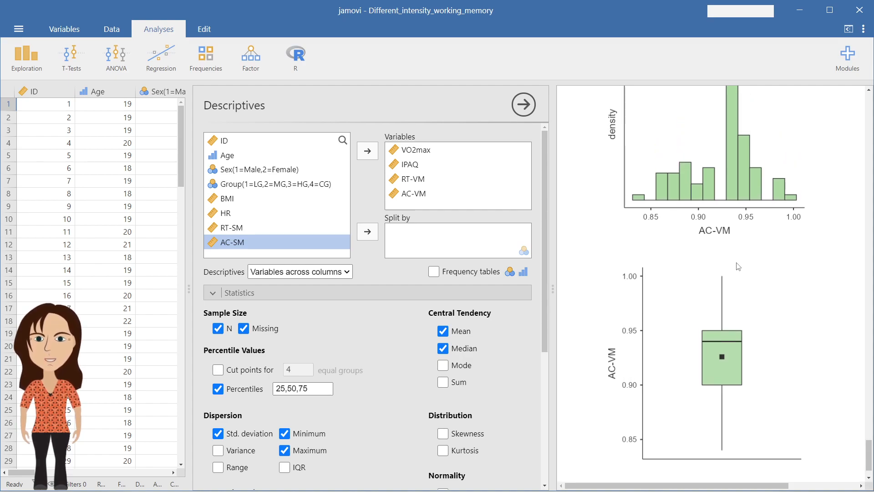
{"action": "scroll", "coordinate": [737, 264], "scroll_direction": "up", "scroll_amount": 2}
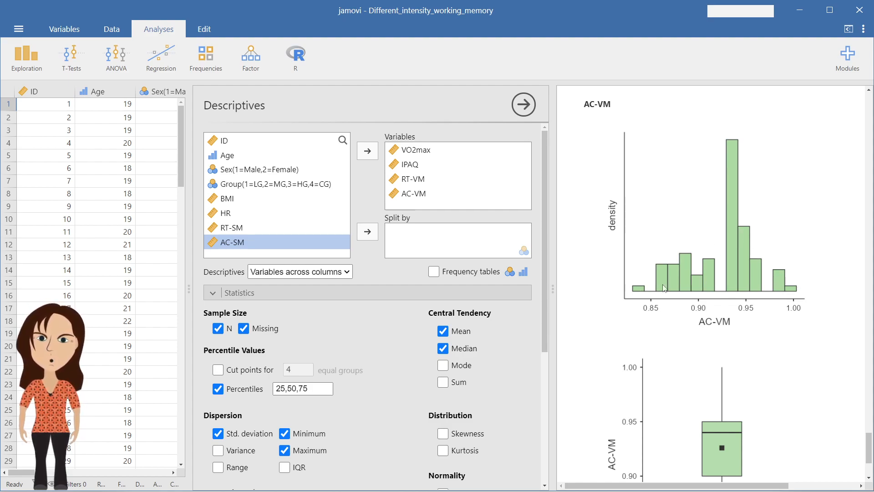
Compare the AC-VM histogram and box plot with the RT-VM and IPAQ plots in the descriptives results
{"action": "scroll", "coordinate": [745, 287], "scroll_direction": "down", "scroll_amount": 3}
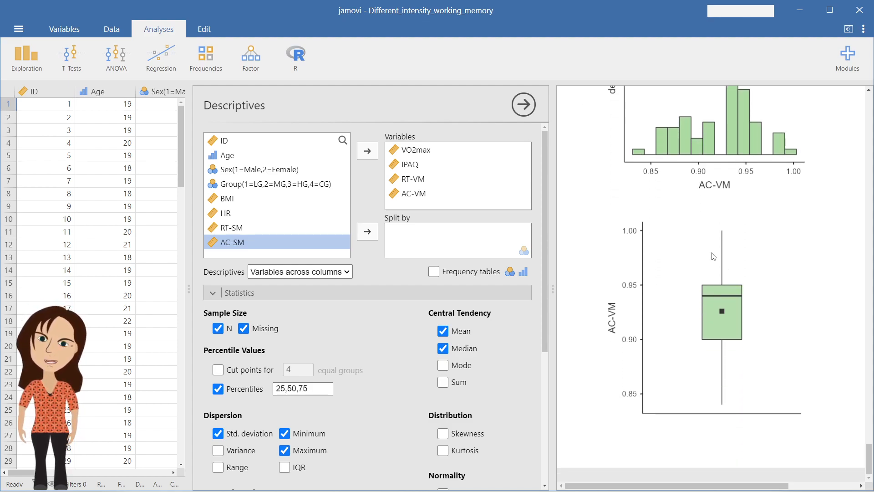
{"action": "scroll", "coordinate": [455, 228], "scroll_direction": "down", "scroll_amount": 1}
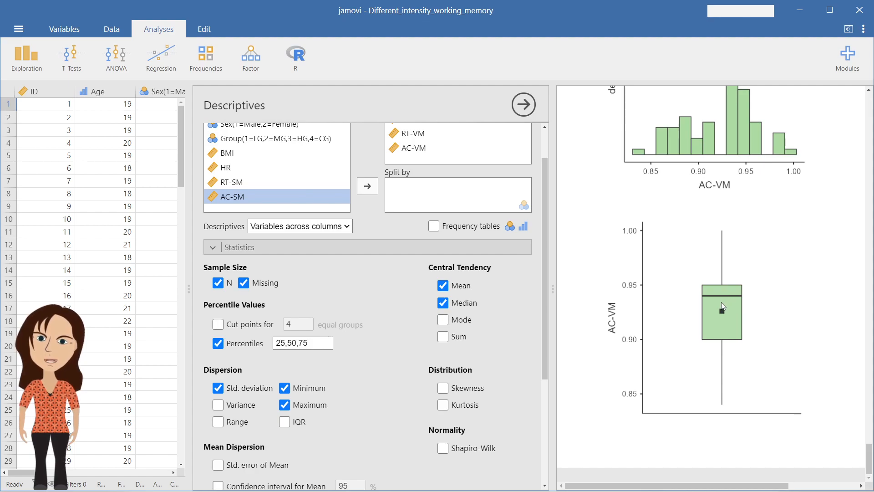
{"action": "scroll", "coordinate": [725, 298], "scroll_direction": "up", "scroll_amount": 4}
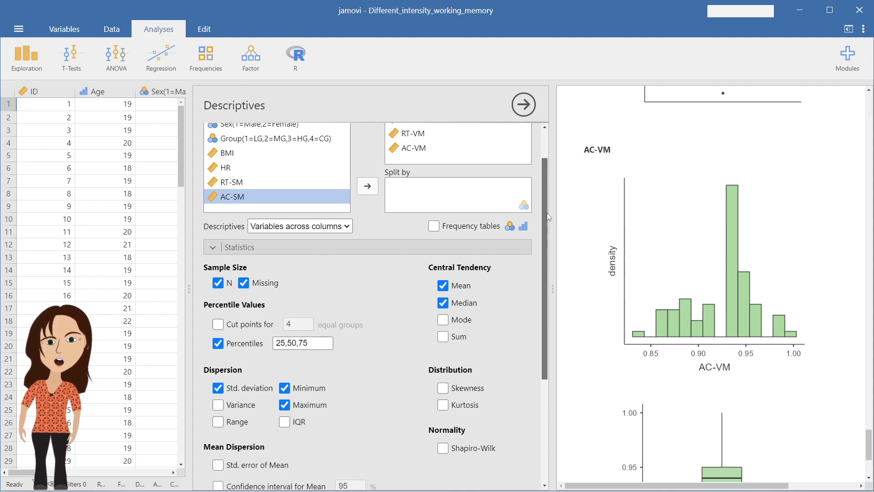
{"action": "left_click_drag", "start_coordinate": [547, 212], "coordinate": [544, 181]}
{"action": "scroll", "coordinate": [703, 282], "scroll_direction": "up", "scroll_amount": 7}
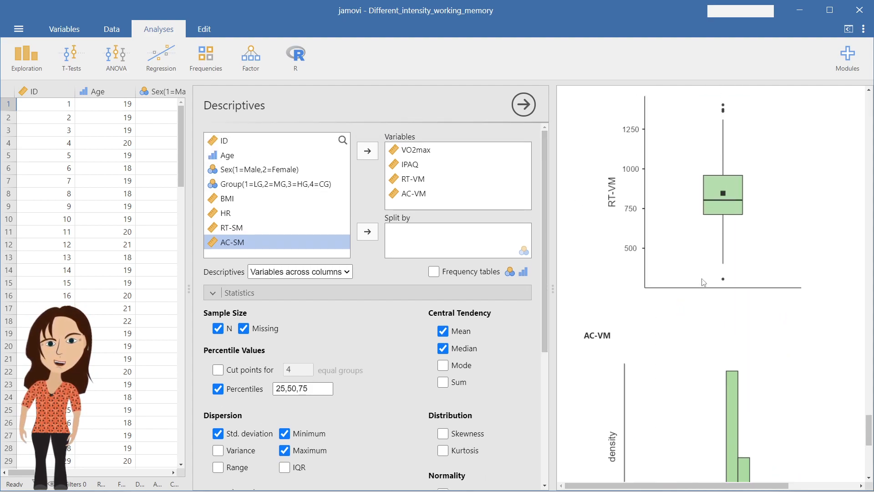
{"action": "scroll", "coordinate": [703, 282], "scroll_direction": "up", "scroll_amount": 3}
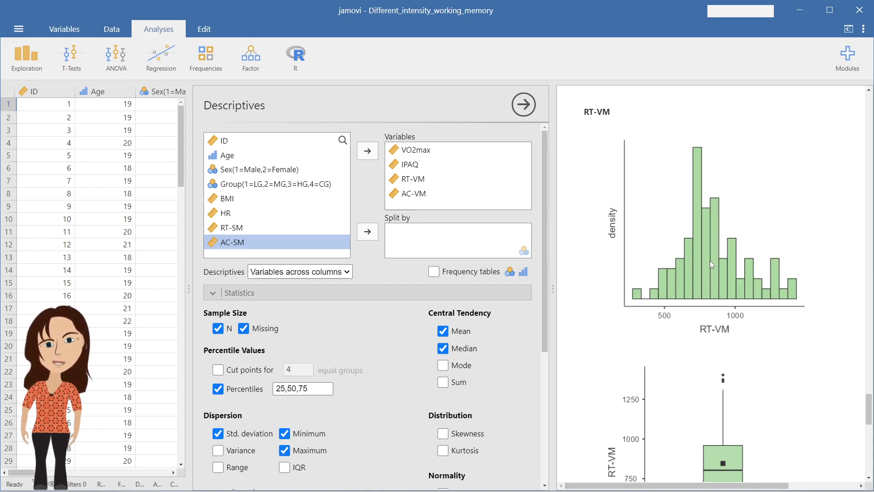
{"action": "scroll", "coordinate": [709, 264], "scroll_direction": "up", "scroll_amount": 4}
{"action": "scroll", "coordinate": [712, 265], "scroll_direction": "up", "scroll_amount": 4}
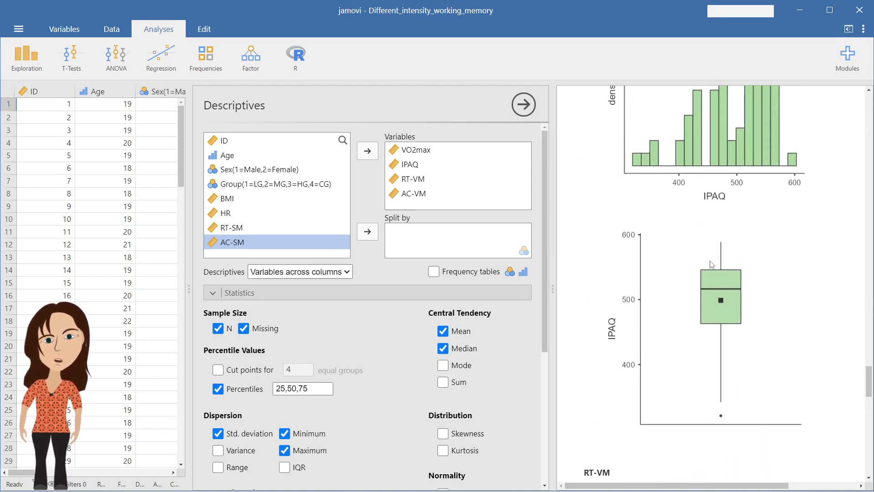